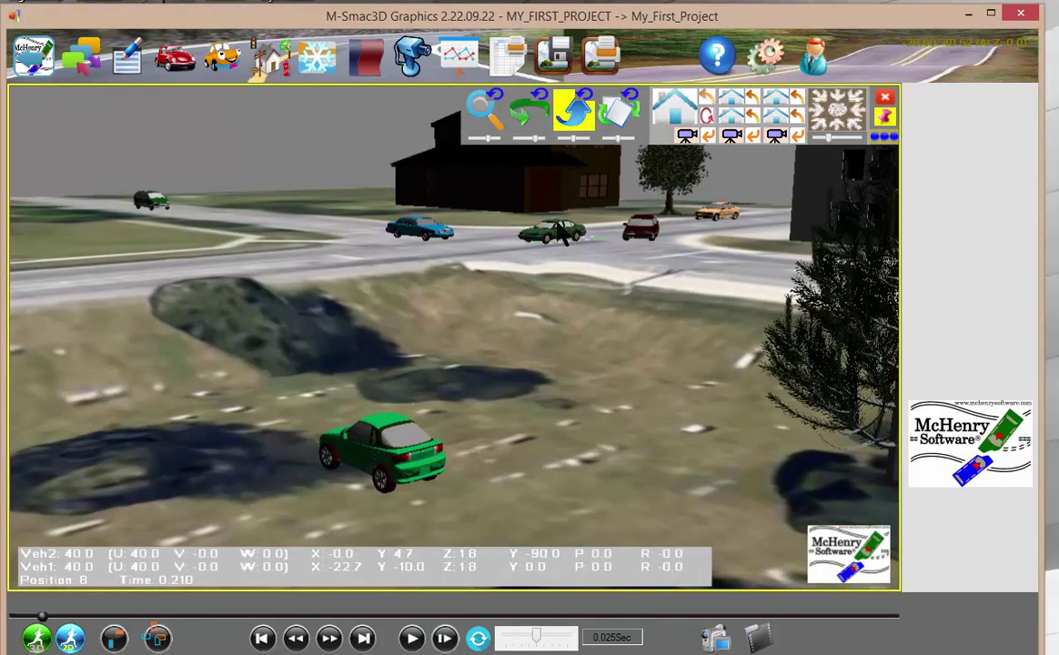
# - Inspect the settings of the two simulated vehicles, the blue car and the dark green car at the intersection
pyautogui.moveTo(562, 235); pyautogui.dragTo(653, 262)
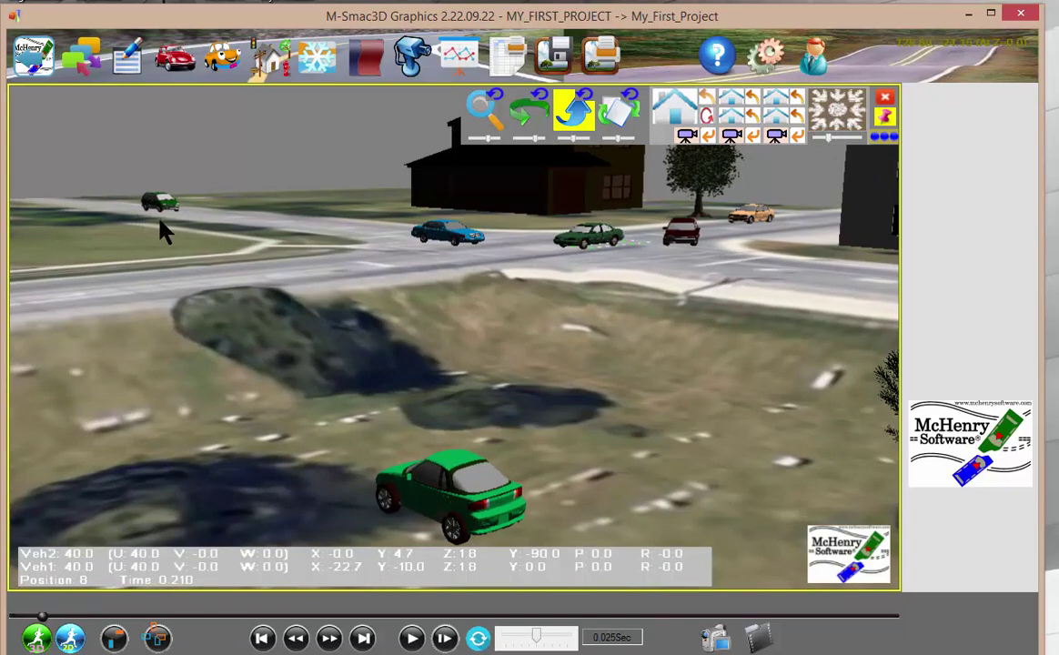
pyautogui.click(445, 239)
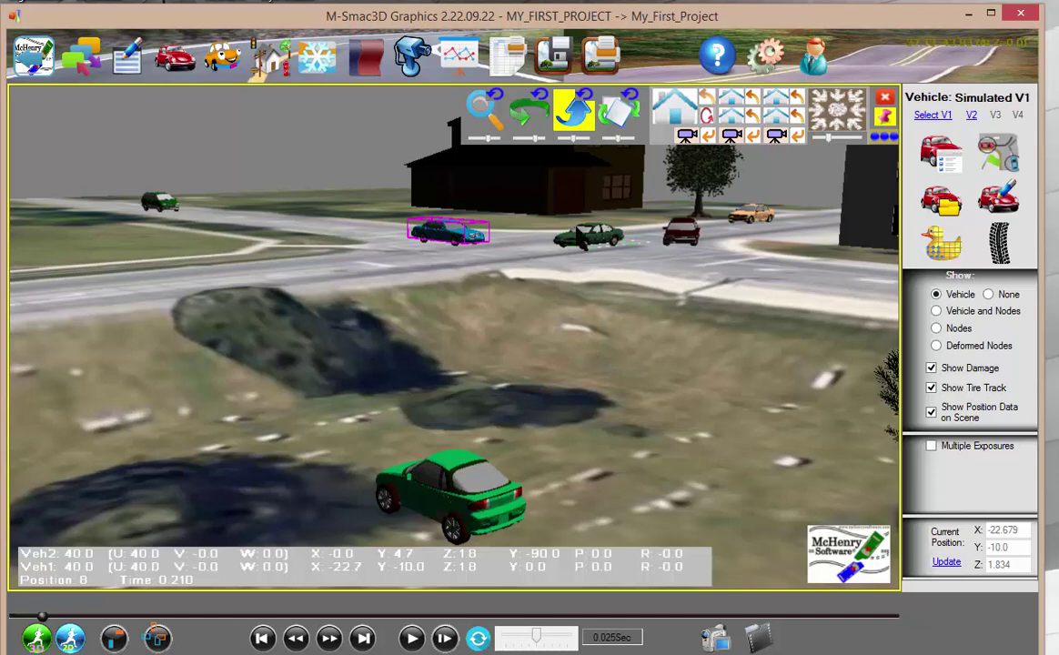
pyautogui.click(579, 235)
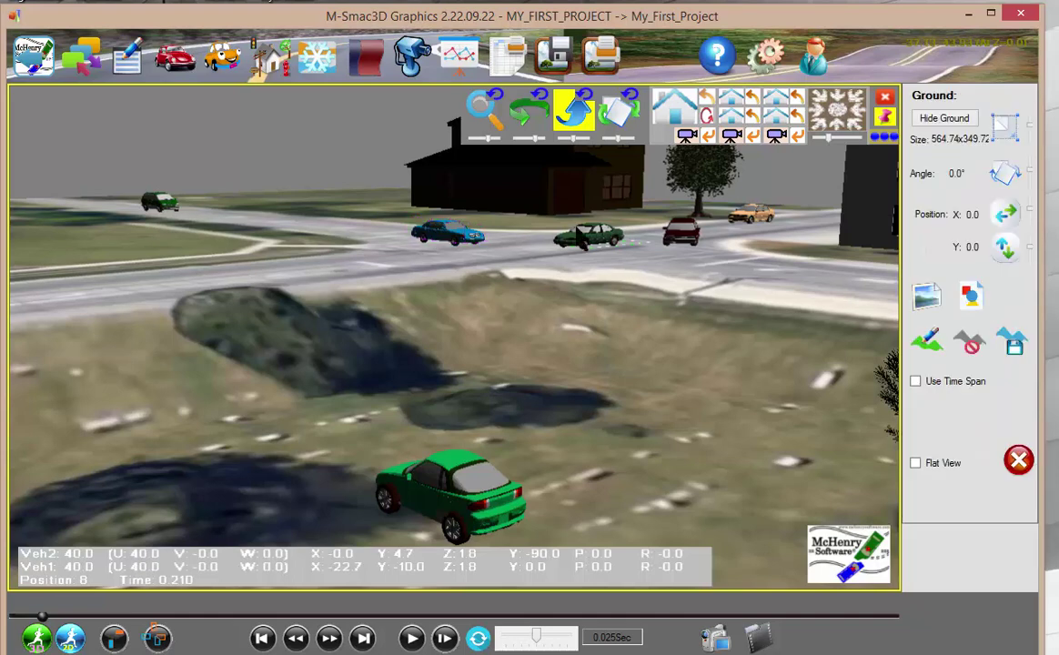
pyautogui.click(585, 238)
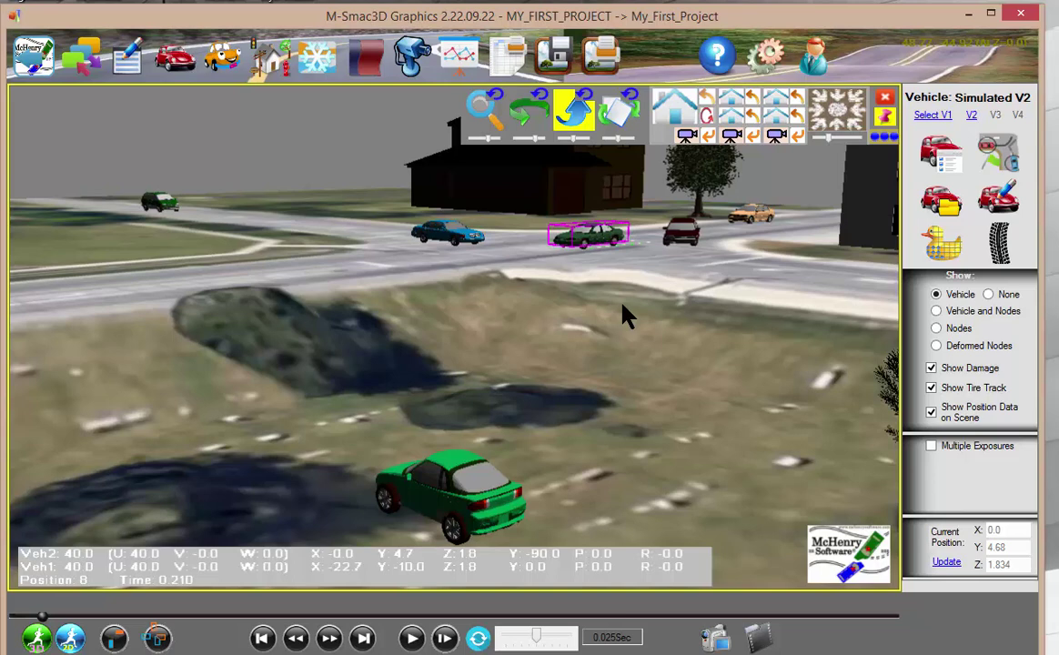
pyautogui.click(371, 232)
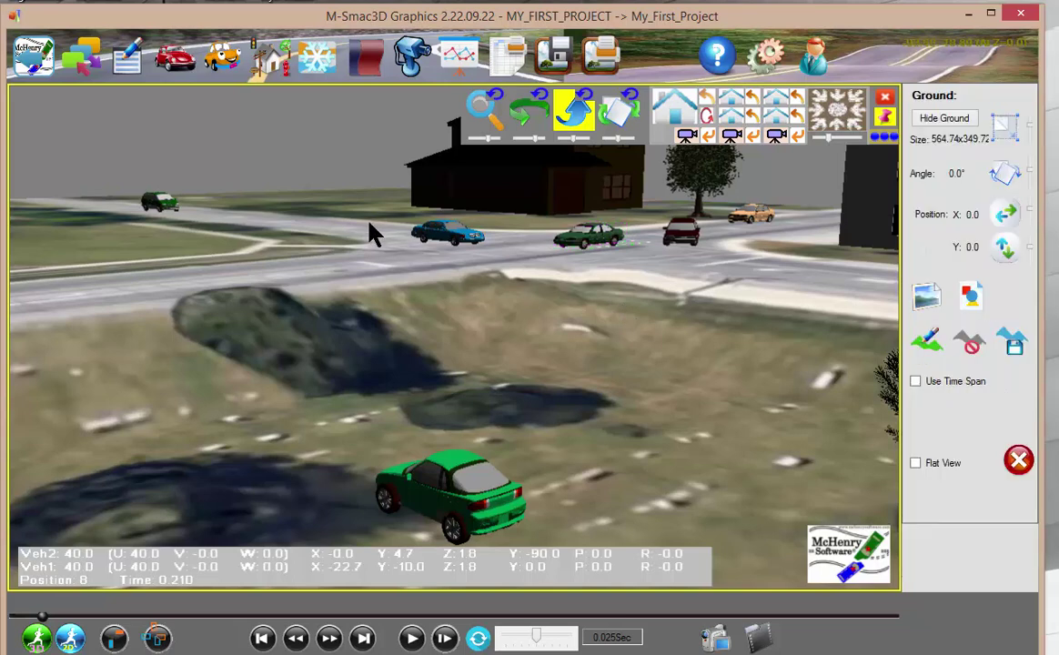
# - Select the distant green SUV on the road and step through all its moving positions, ending on position 1
pyautogui.click(164, 207)
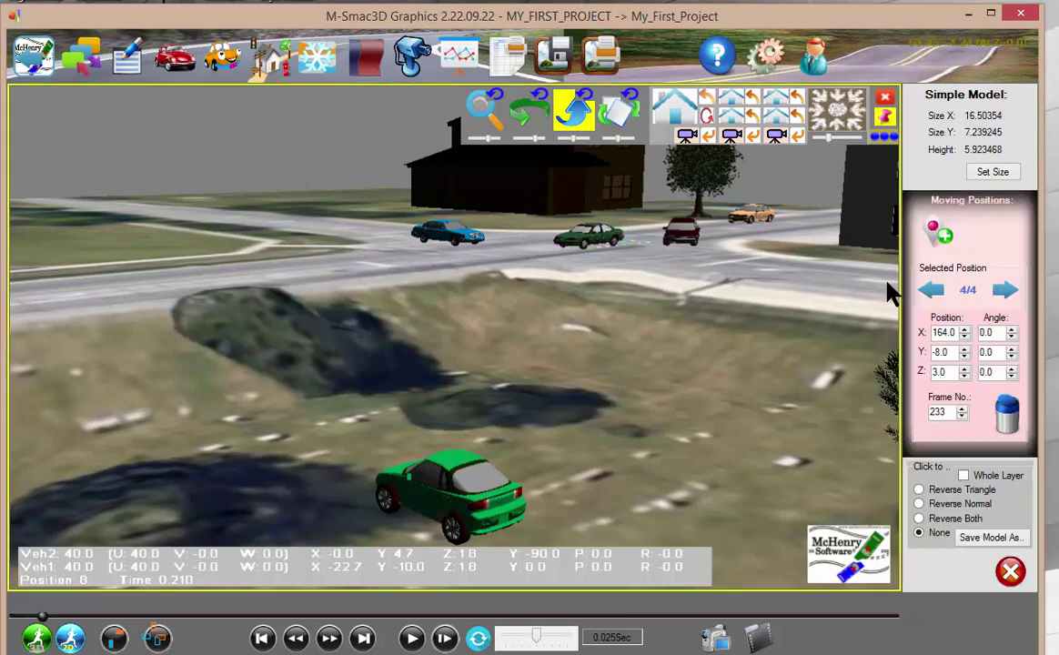
pyautogui.click(932, 289)
pyautogui.click(932, 289)
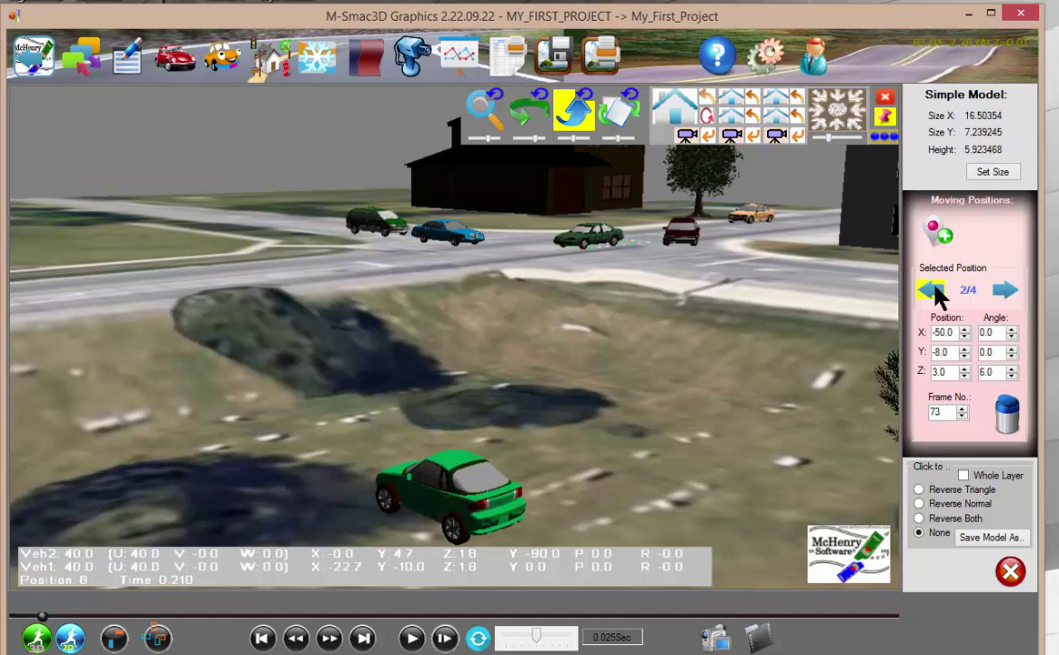
pyautogui.click(932, 289)
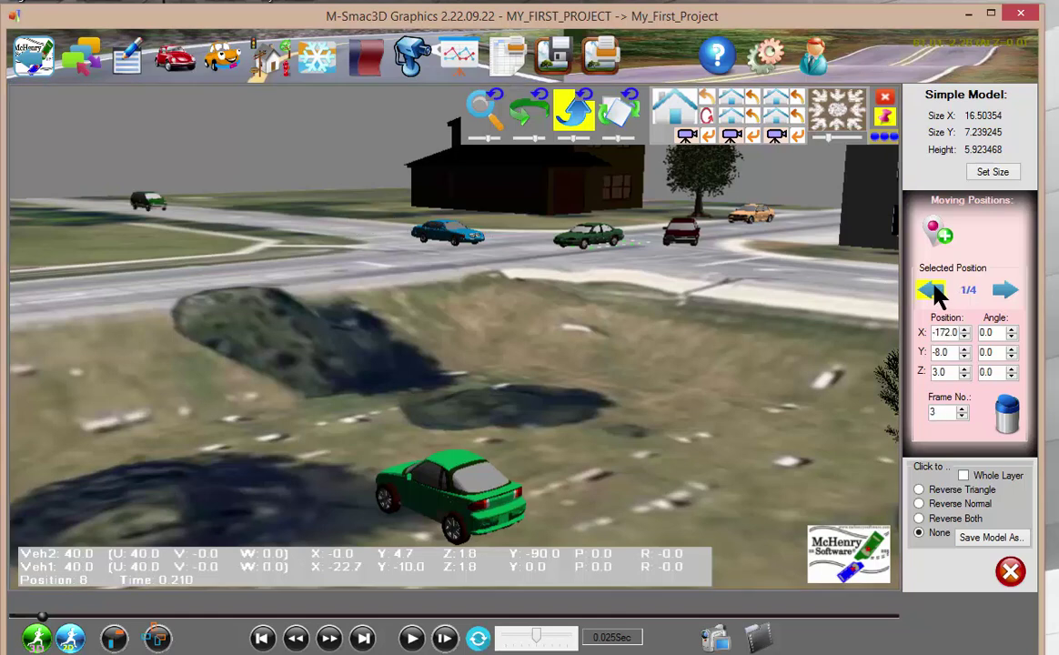
pyautogui.click(1007, 291)
pyautogui.click(1006, 291)
pyautogui.click(1007, 291)
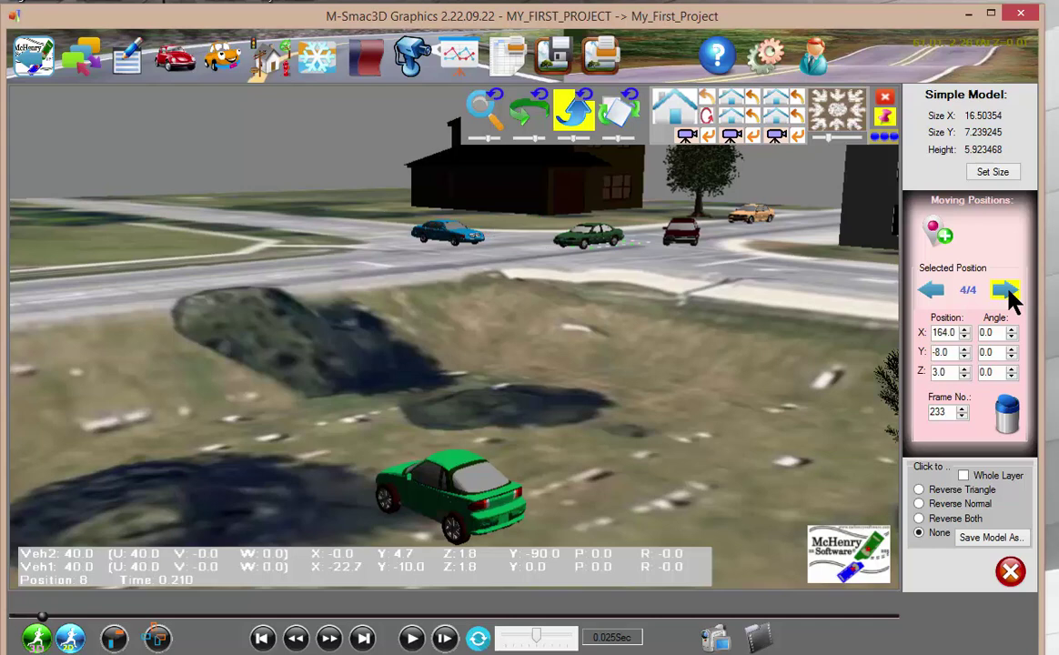
pyautogui.click(935, 291)
pyautogui.click(935, 291)
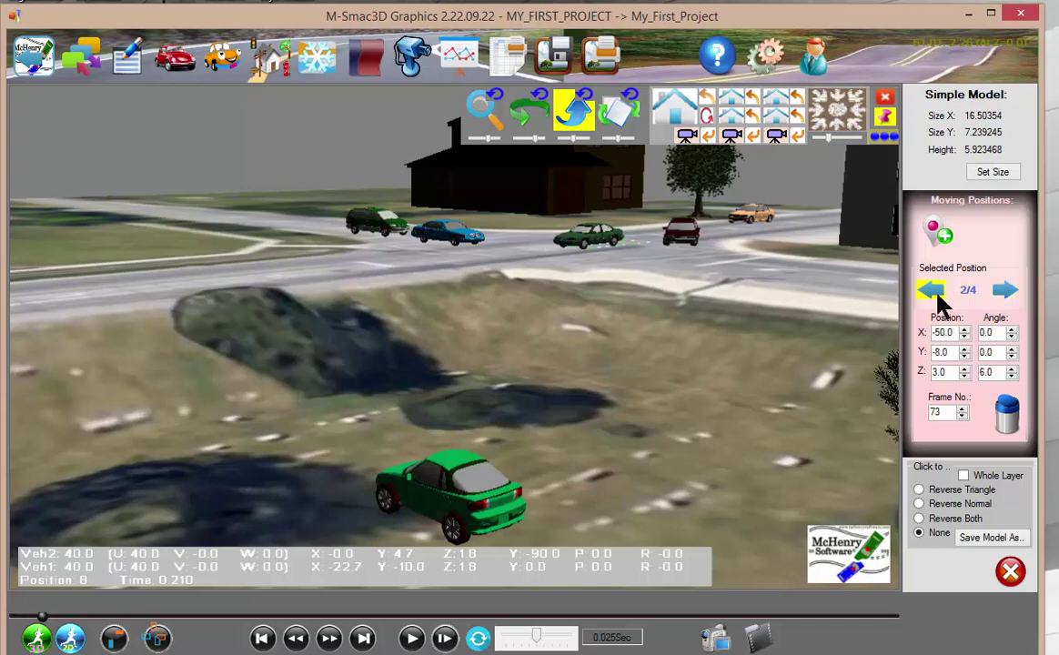
pyautogui.click(935, 291)
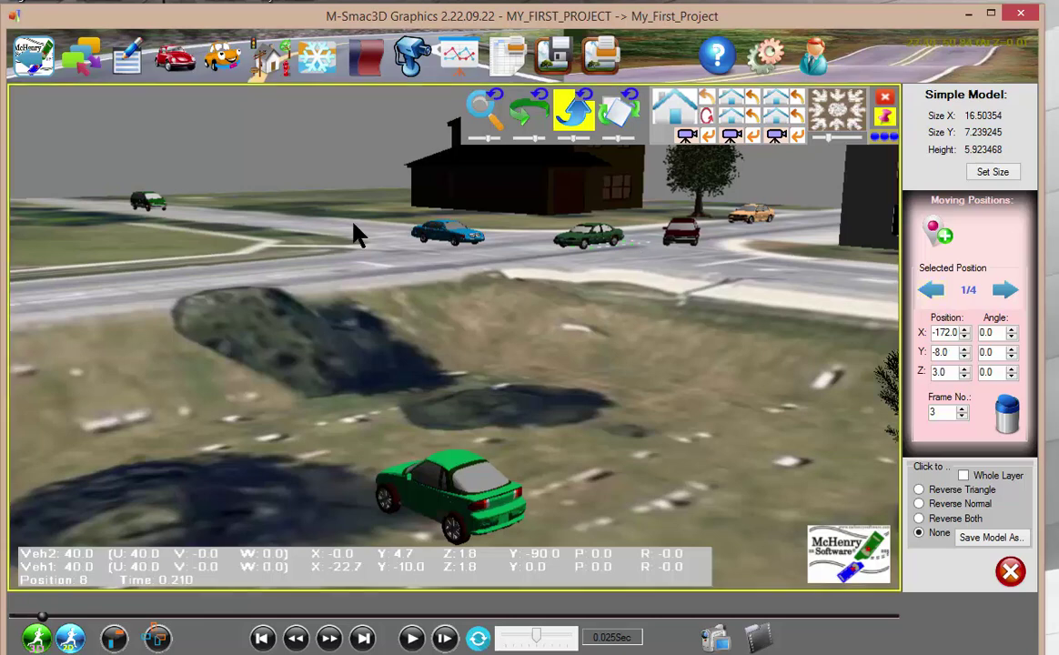
# - Select the orange car and compare its two moving positions from an elevated view of the intersection
pyautogui.click(653, 242)
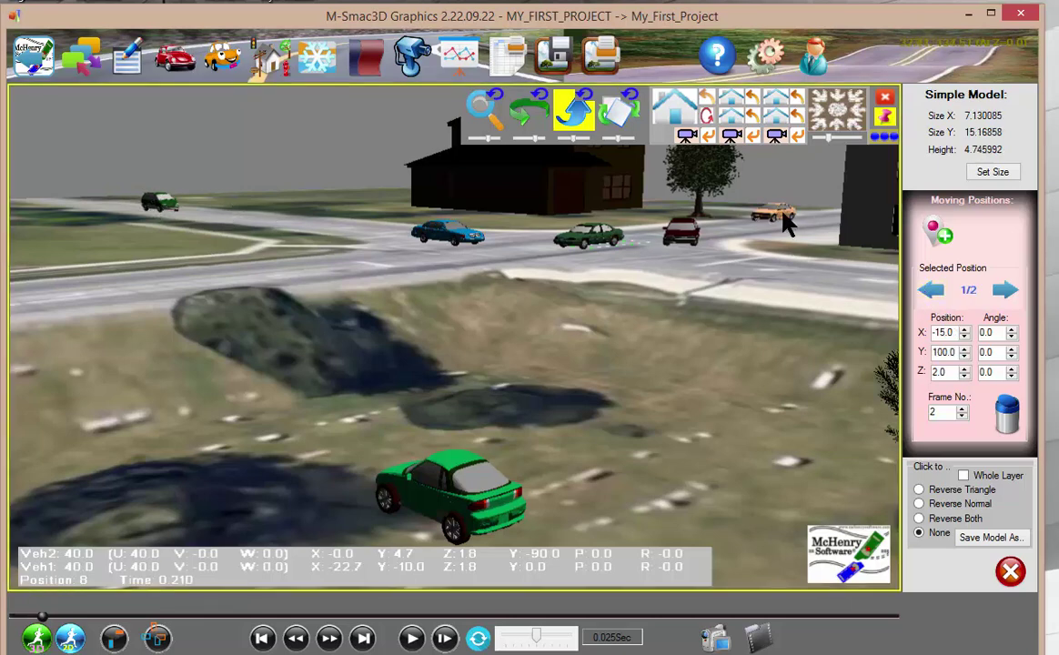
pyautogui.click(730, 134)
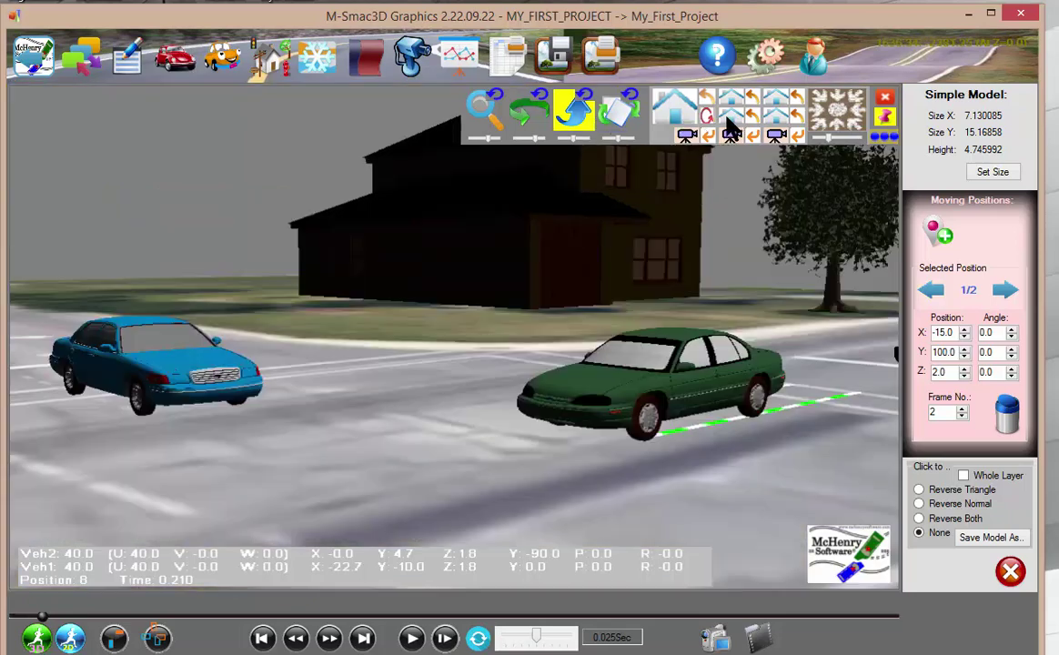
pyautogui.click(728, 105)
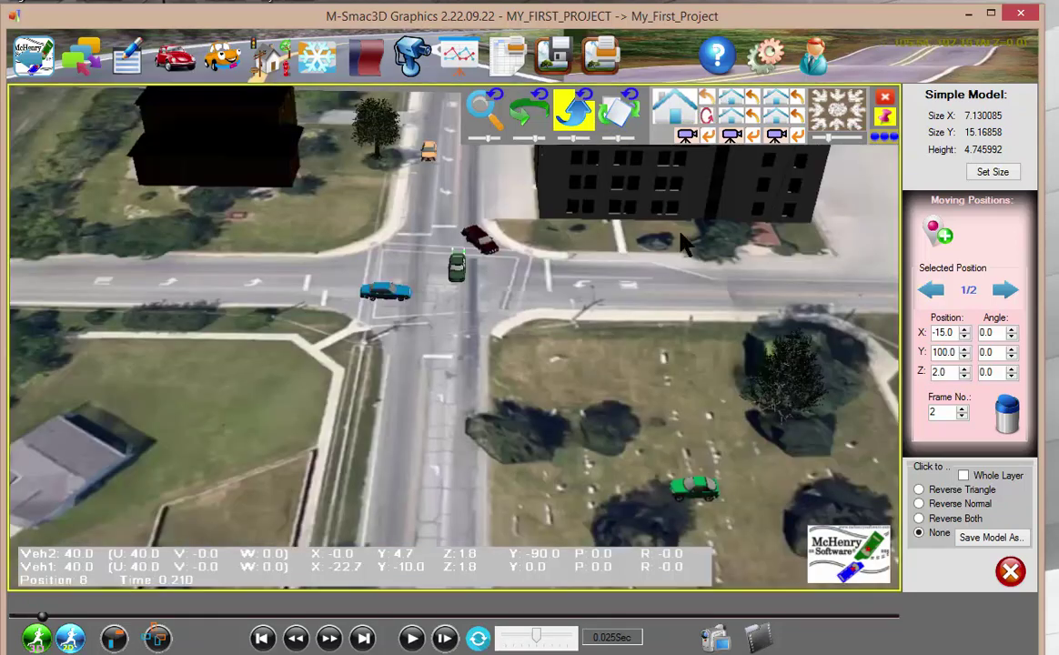
pyautogui.moveTo(591, 335); pyautogui.dragTo(546, 232)
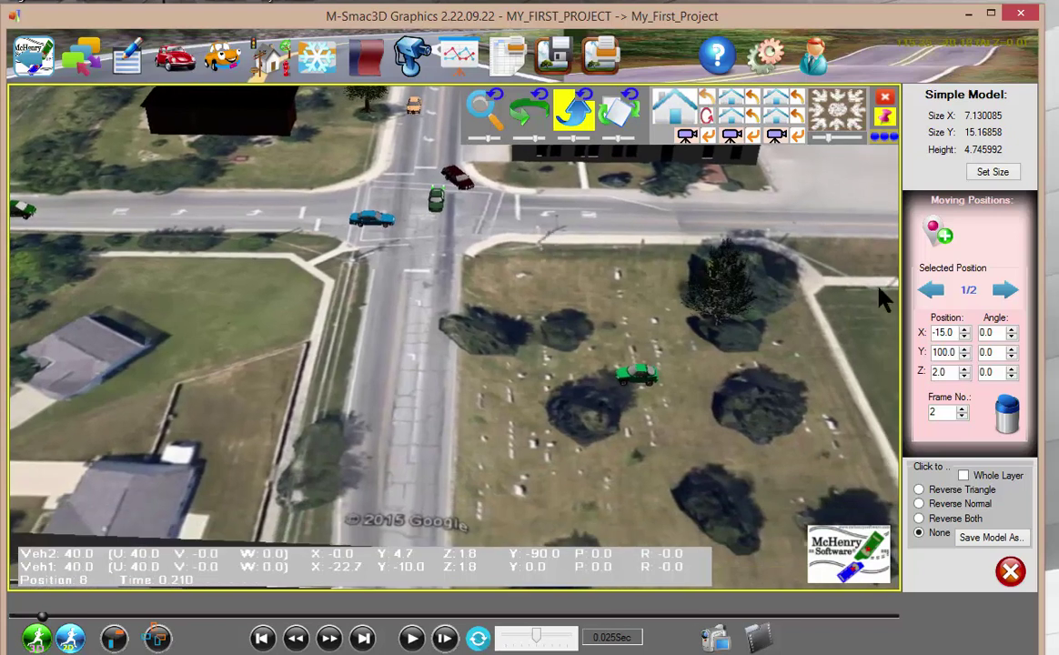
pyautogui.click(1004, 289)
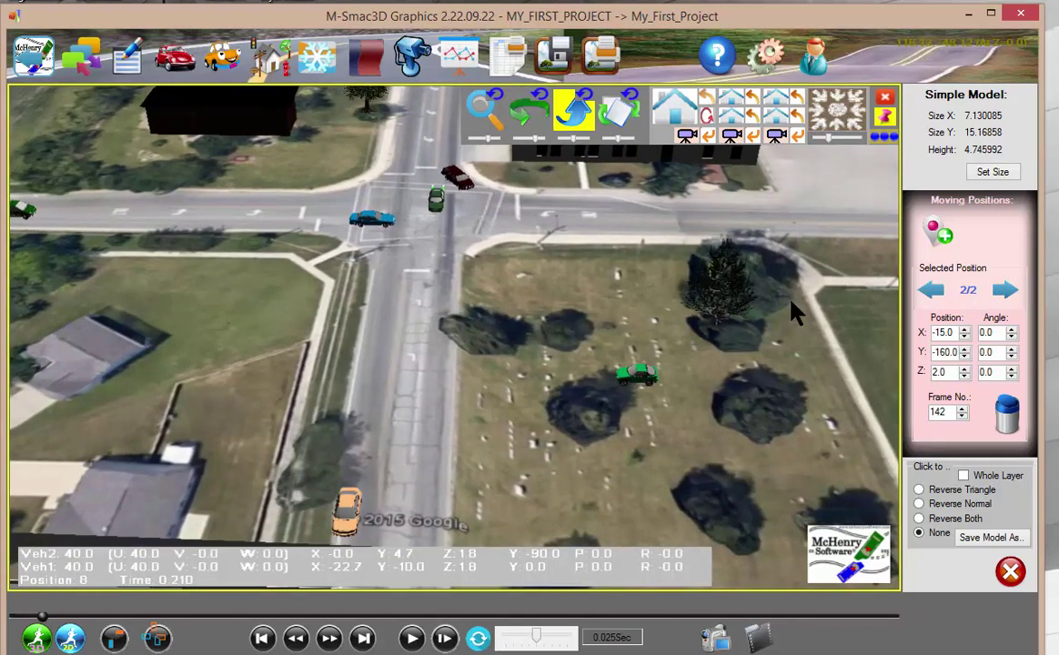
pyautogui.click(931, 290)
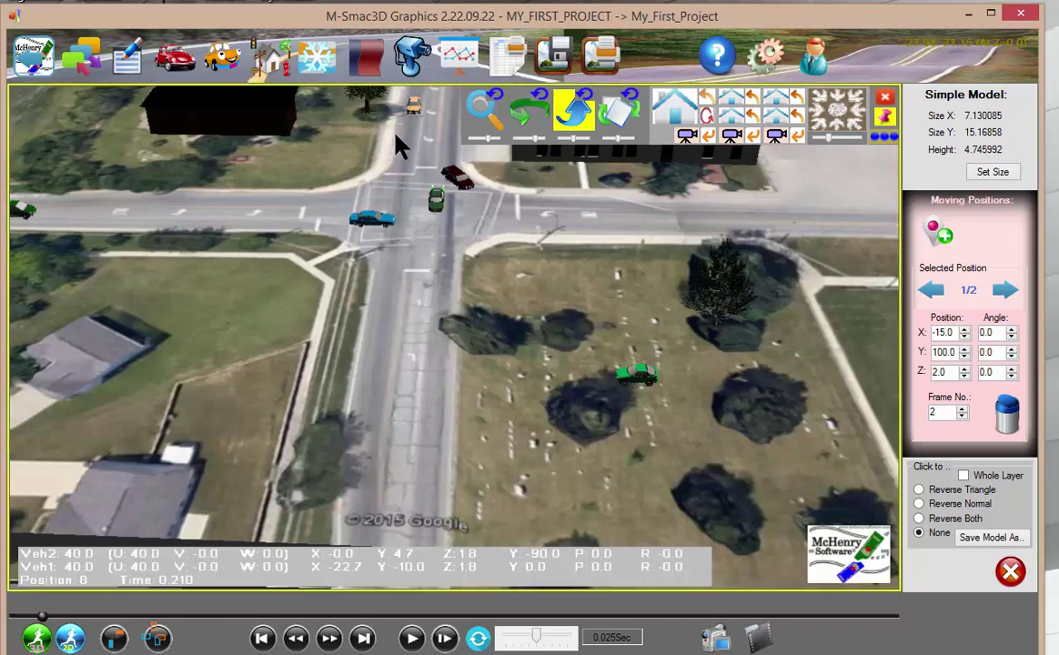
pyautogui.click(1002, 289)
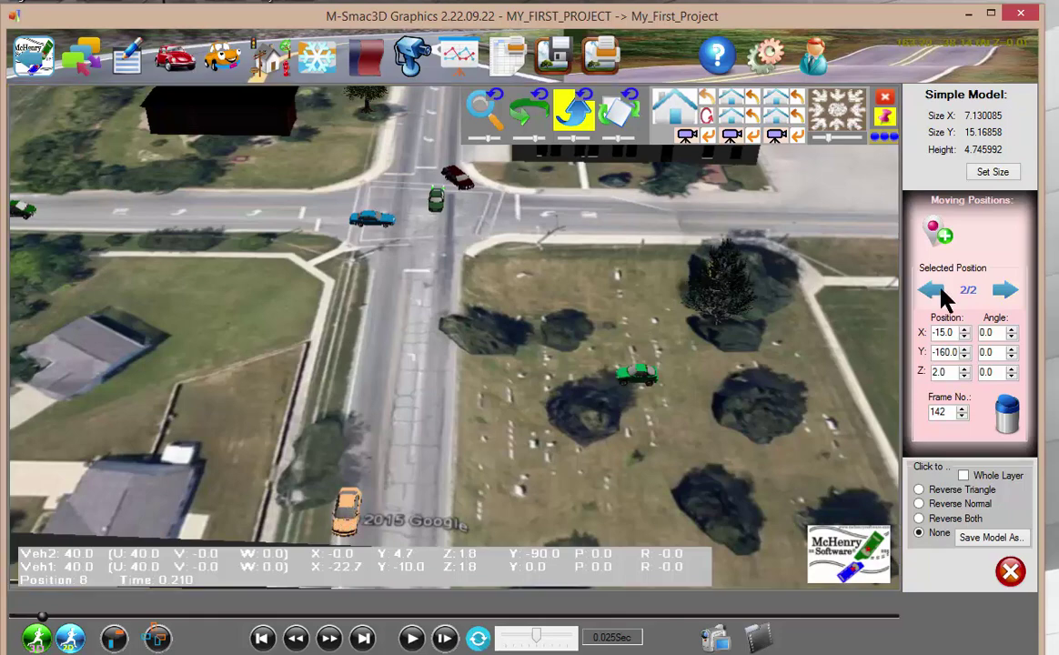
# - Reselect the green SUV and review its path along the road from position 1 to 4 and back to 1
pyautogui.click(25, 208)
pyautogui.moveTo(142, 256); pyautogui.dragTo(216, 254, button='middle')
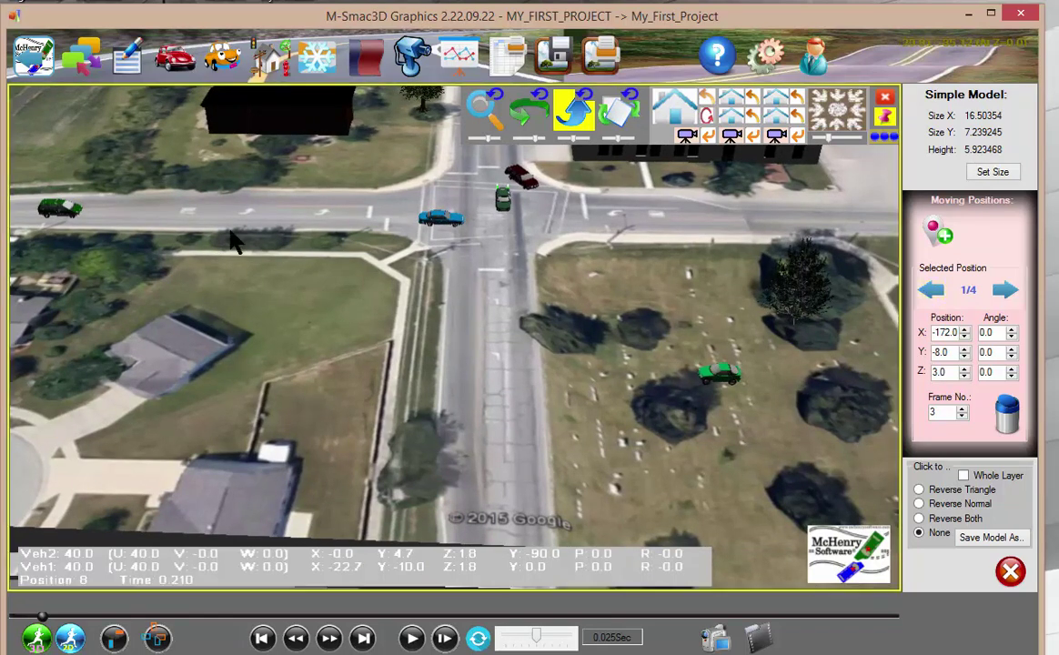
pyautogui.click(1006, 291)
pyautogui.click(1006, 291)
pyautogui.click(1006, 291)
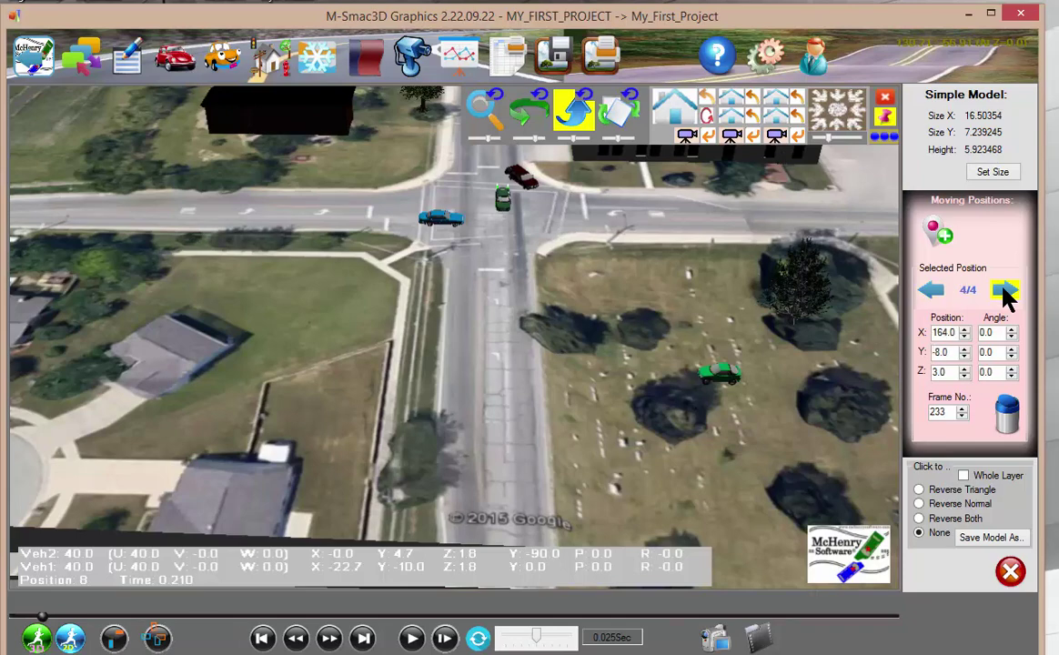
pyautogui.moveTo(780, 283); pyautogui.dragTo(657, 290)
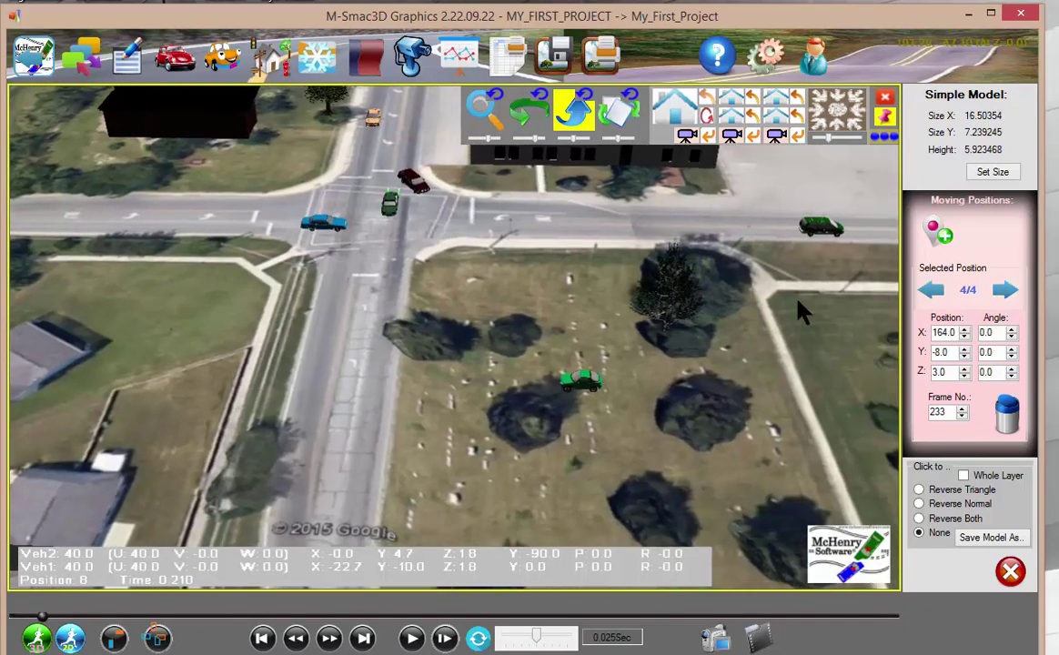
pyautogui.click(931, 293)
pyautogui.click(932, 293)
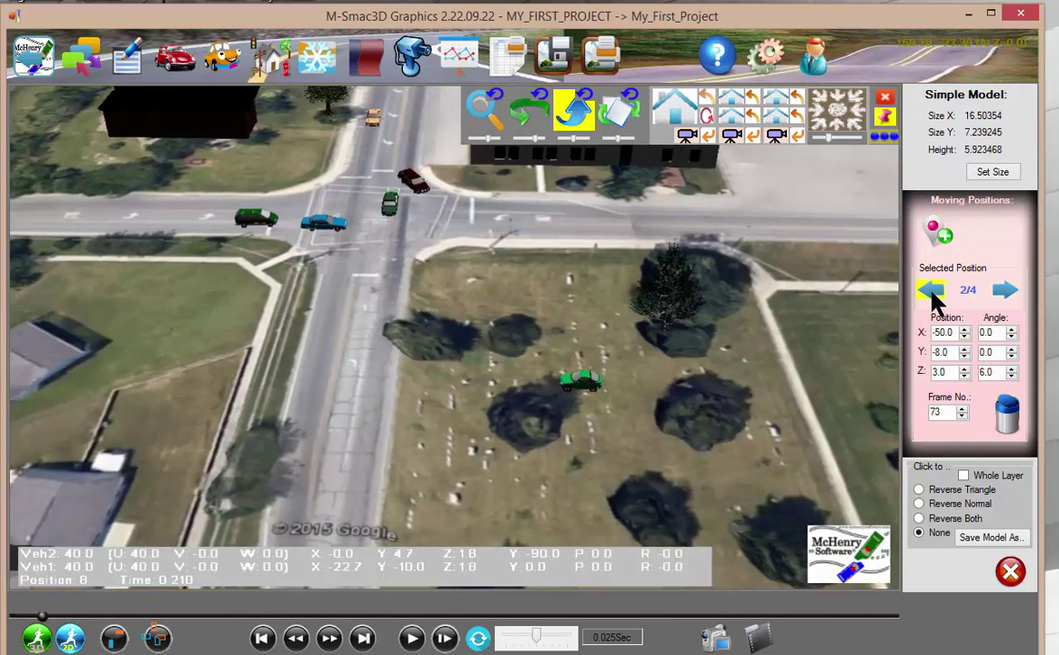
pyautogui.click(935, 293)
pyautogui.moveTo(414, 371); pyautogui.dragTo(561, 346)
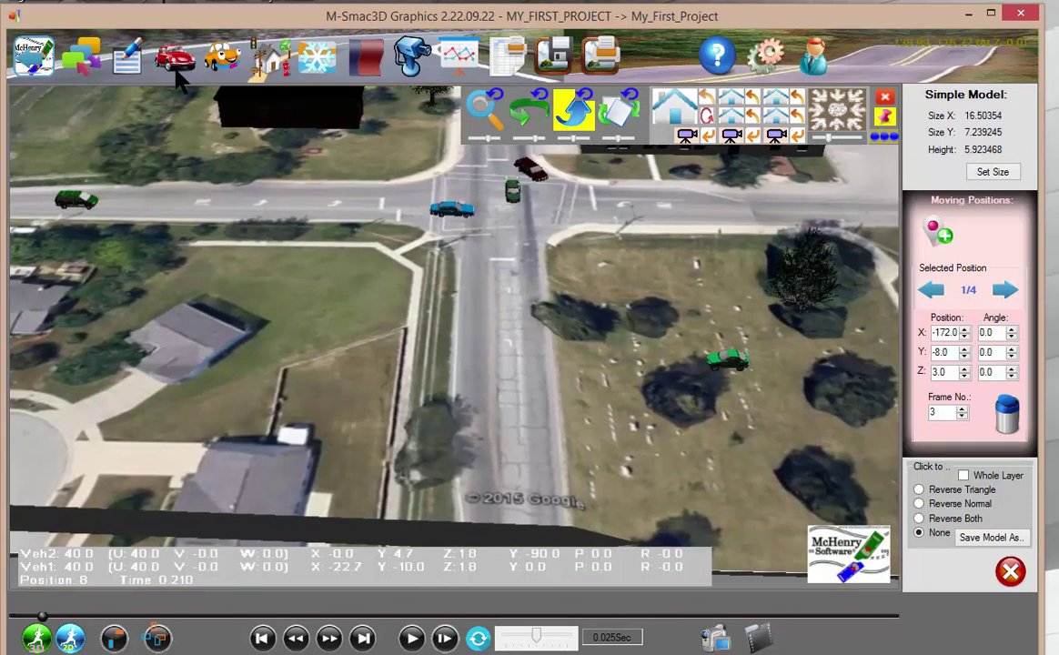
# - Check the 3D model files in the Objects3D folder that can be loaded into the scene
pyautogui.click(261, 58)
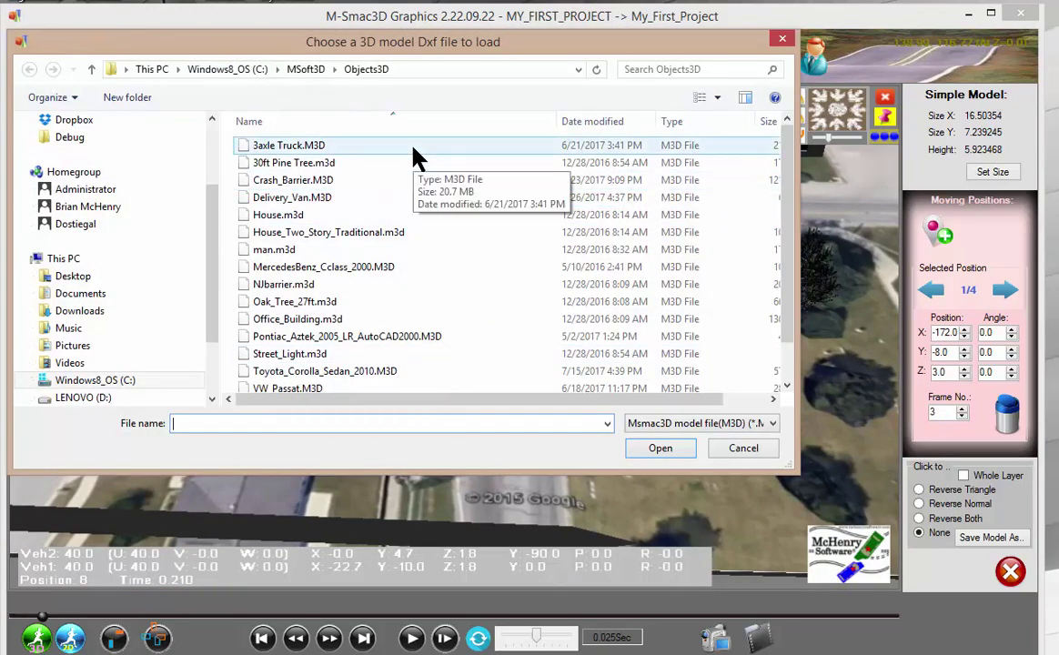
pyautogui.click(739, 448)
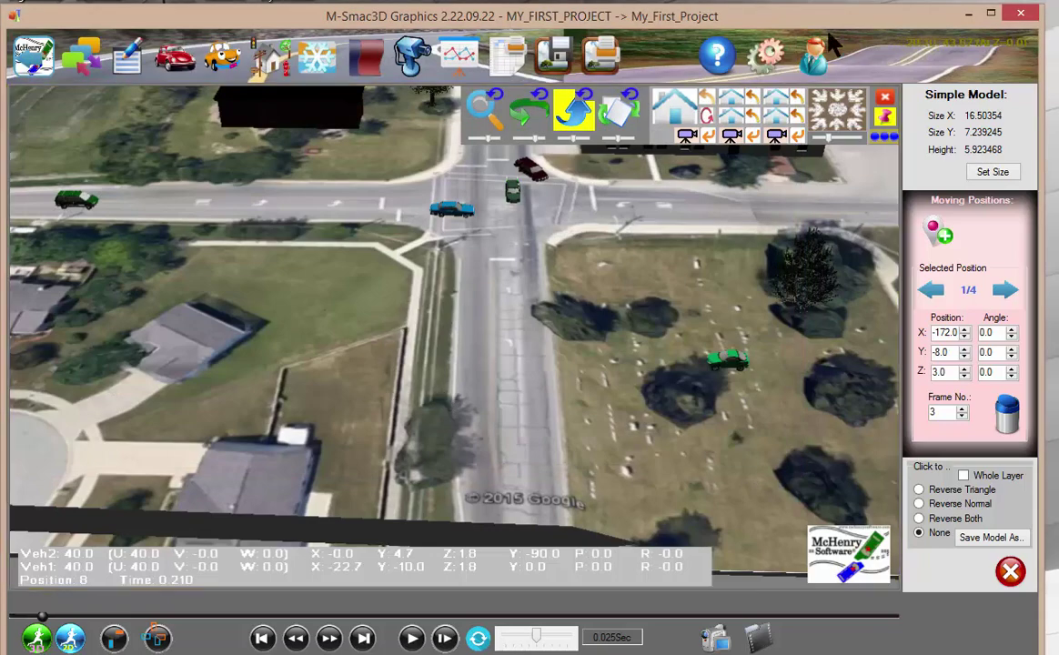
# - Unpin the view toolbar and select the dark red animulated vehicle V2 at the intersection
pyautogui.click(887, 109)
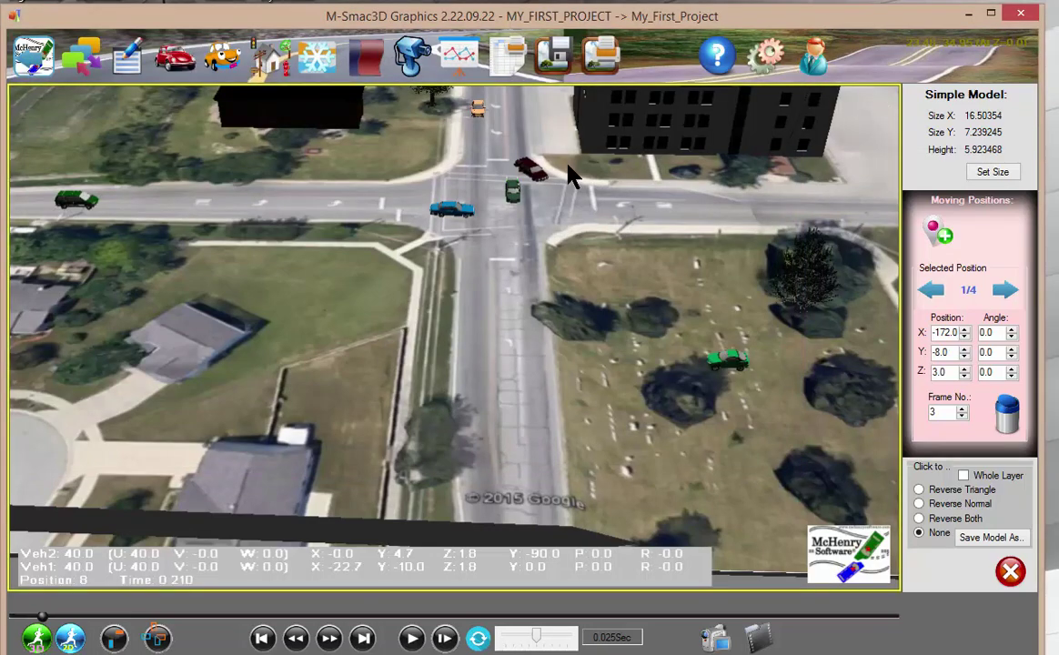
pyautogui.click(551, 200)
pyautogui.press('Down')
pyautogui.press('Down')
pyautogui.press('Down')
pyautogui.press('Down')
pyautogui.press('Down')
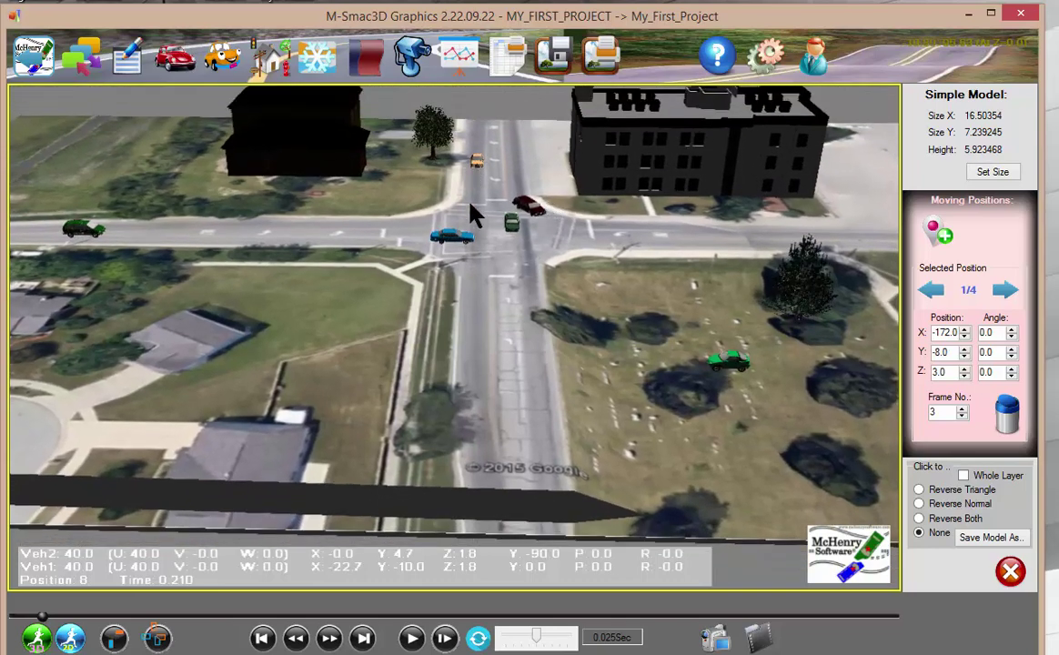
pyautogui.moveTo(465, 198); pyautogui.dragTo(268, 290)
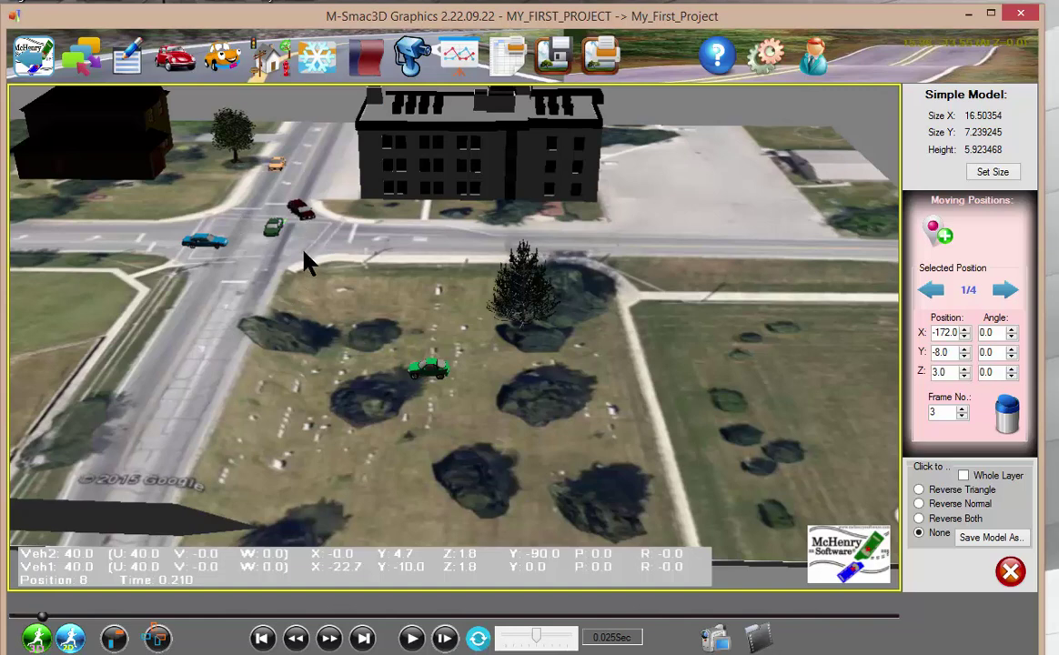
pyautogui.moveTo(321, 265); pyautogui.dragTo(346, 309)
pyautogui.click(332, 291)
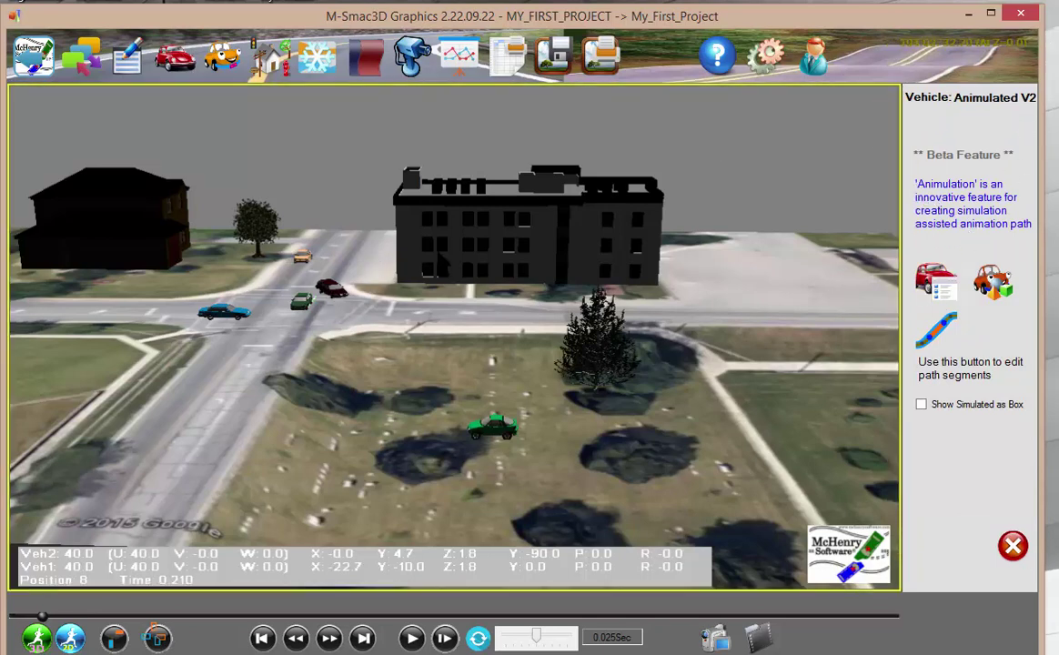
# - Inspect the dimension specifications and the 3D model choices for the bright green animulated vehicle V1
pyautogui.moveTo(277, 343); pyautogui.dragTo(345, 309)
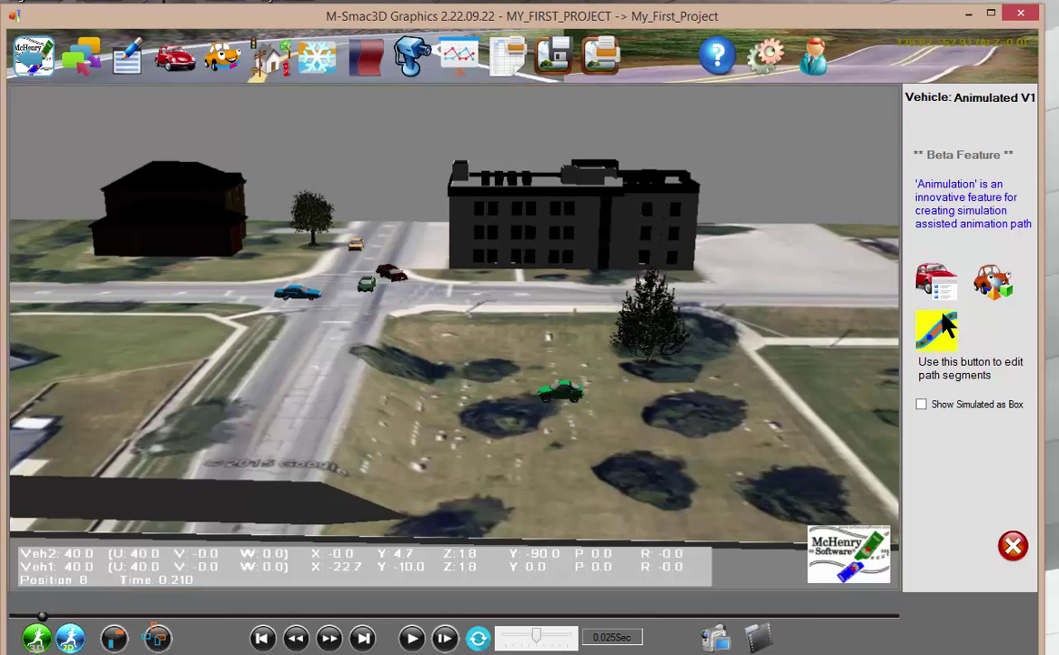
pyautogui.click(937, 284)
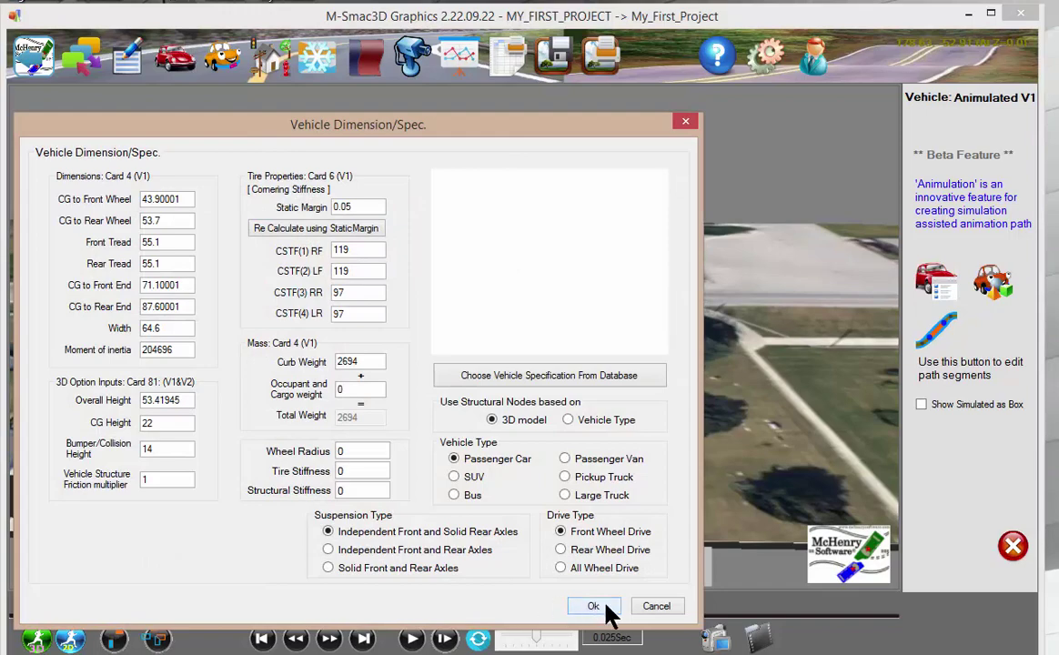
pyautogui.click(656, 606)
pyautogui.click(994, 282)
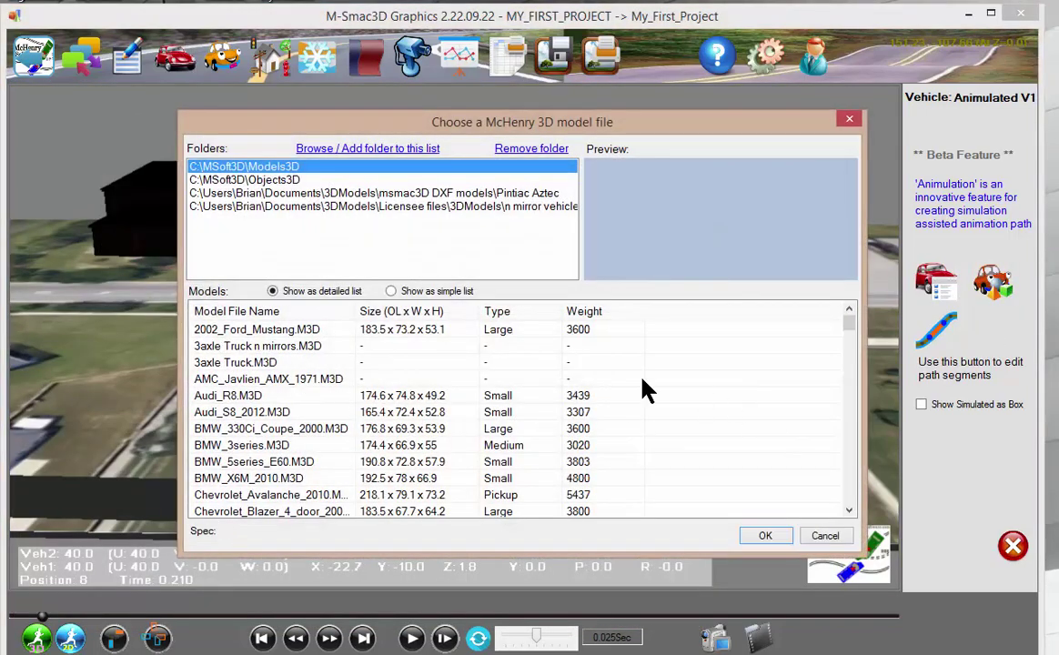
pyautogui.click(826, 535)
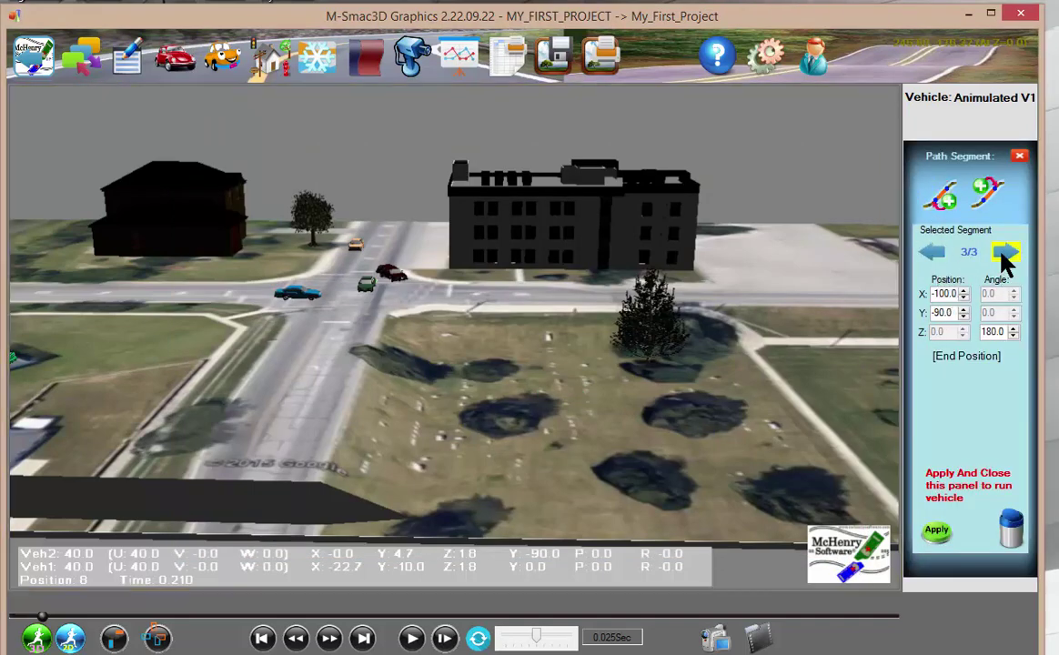
# - Examine the path segments of animulated vehicle V1, stepping back from segment 3 to segment 1
pyautogui.click(932, 252)
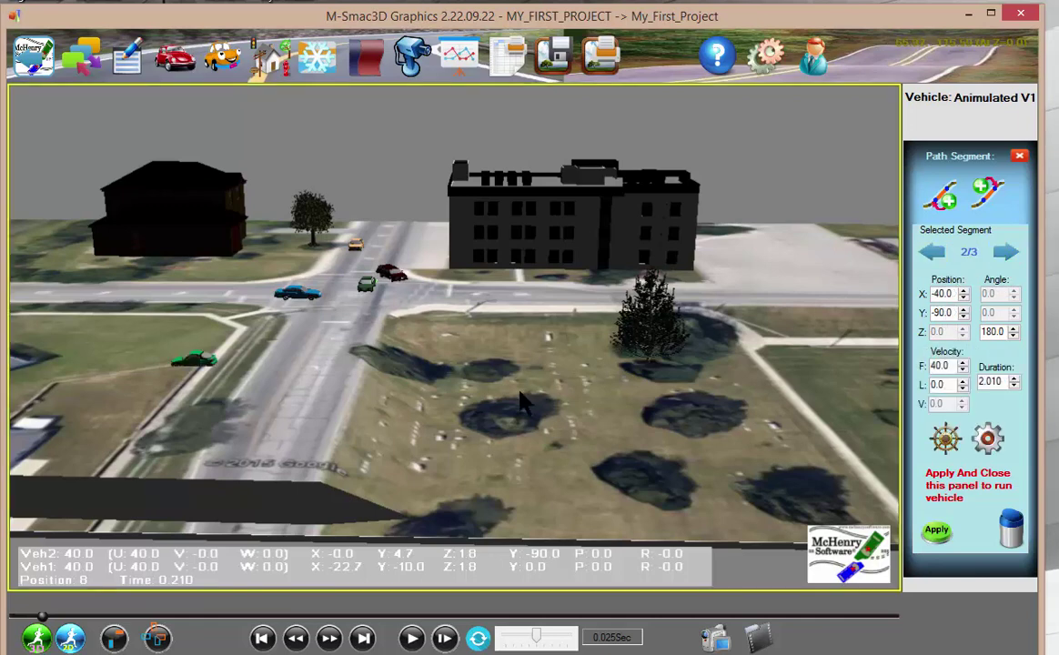
pyautogui.click(934, 255)
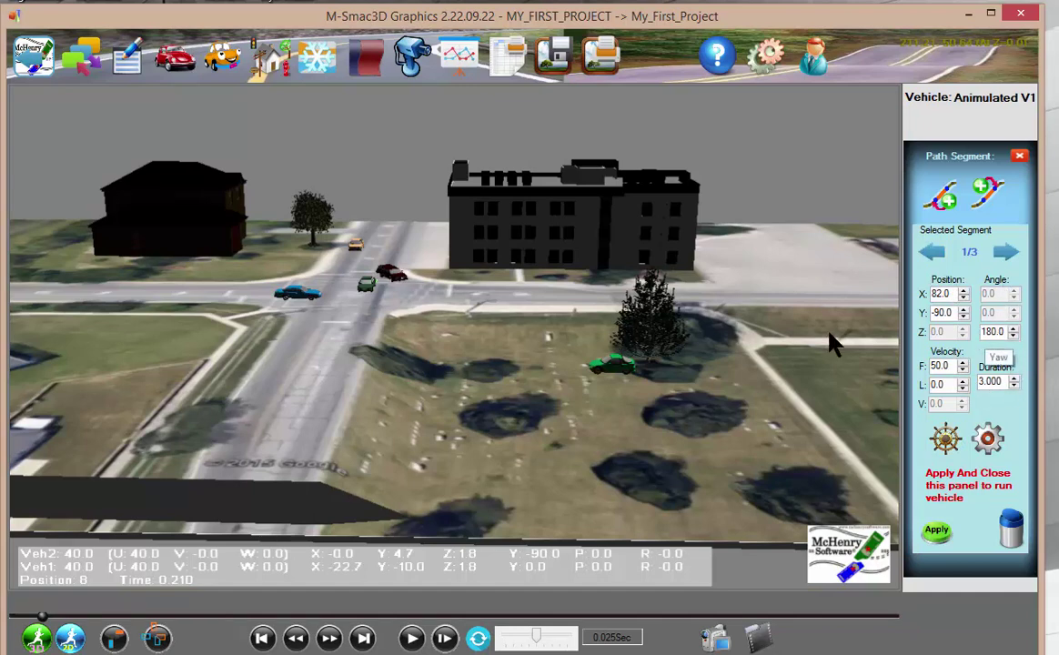
# - Review the path segments of animated vehicle V1, stepping forward to its end position and back to segment 1
pyautogui.click(1004, 252)
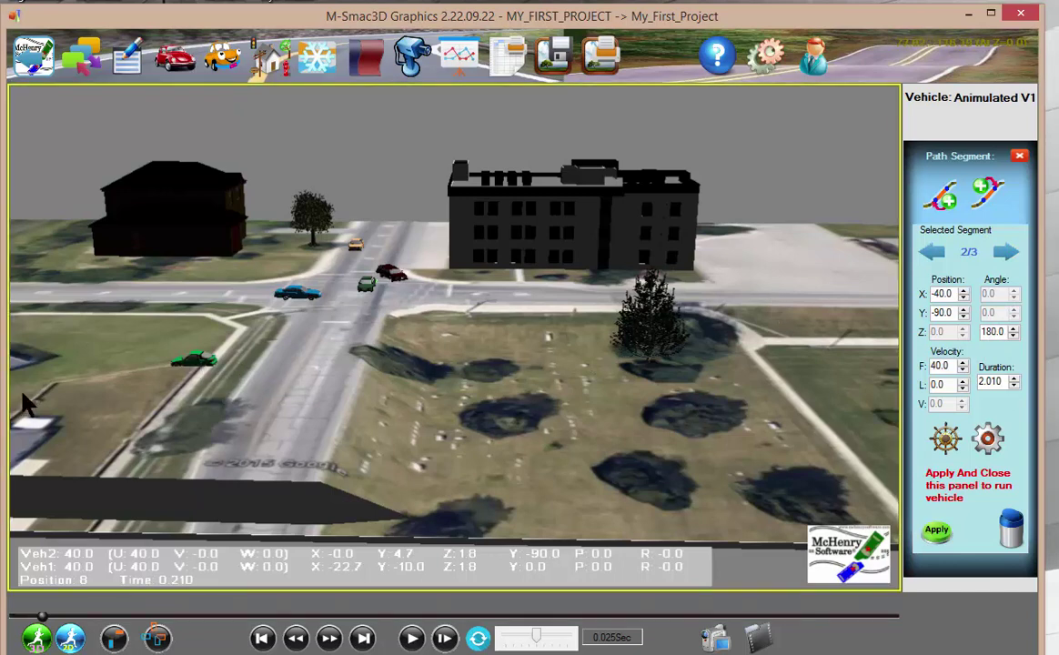
pyautogui.click(1013, 260)
pyautogui.moveTo(237, 371); pyautogui.dragTo(288, 371)
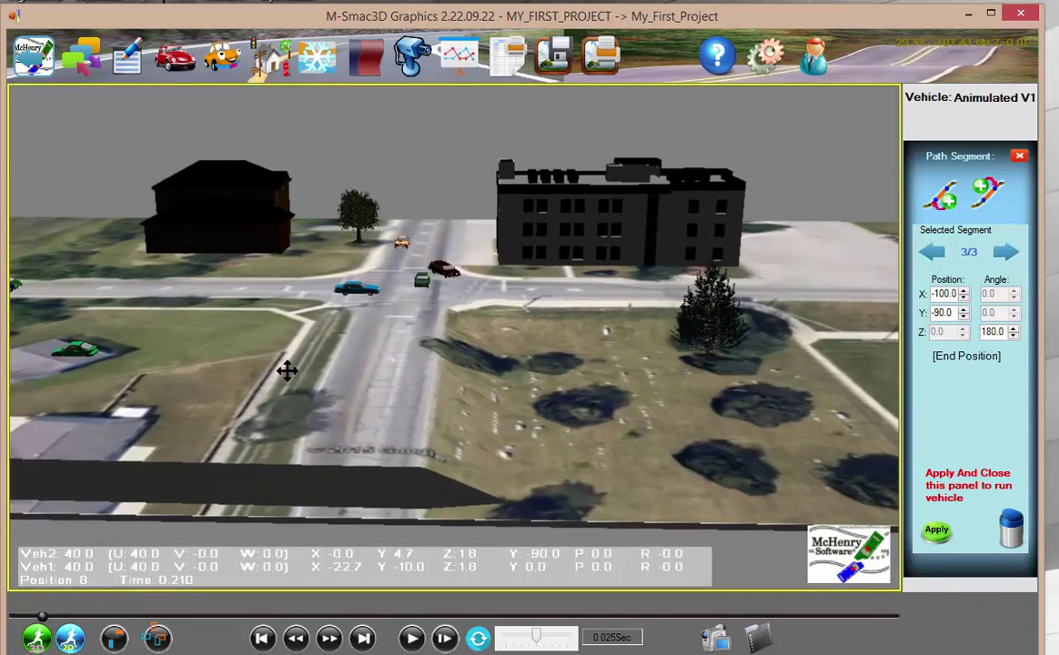
pyautogui.click(933, 255)
pyautogui.click(932, 256)
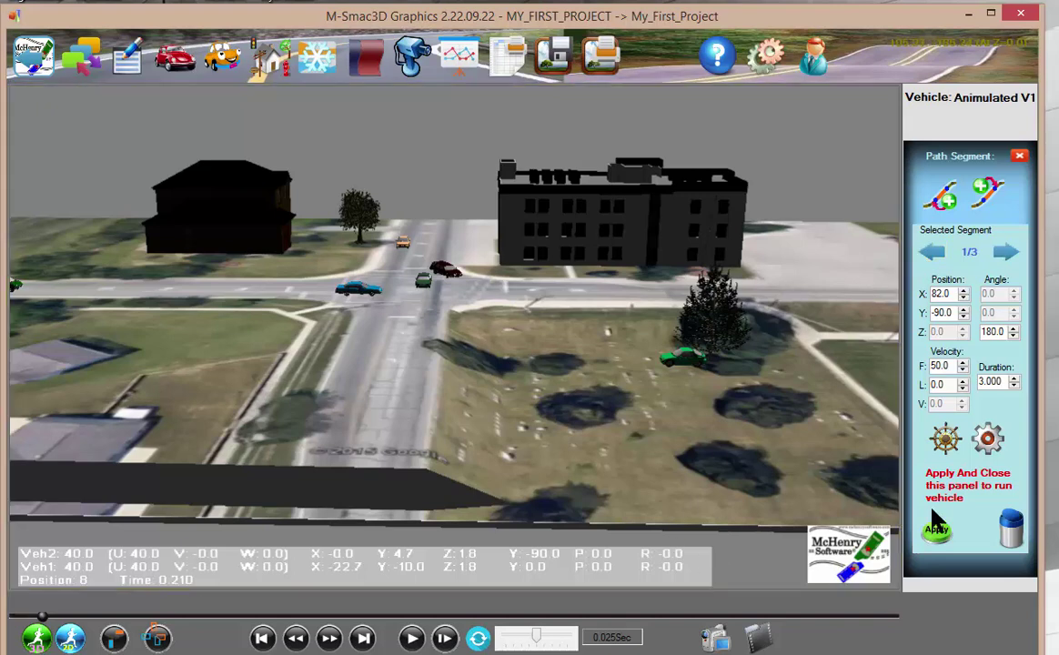
# - Inspect the steering direction graphs and the adjacent gear settings for path segment 1 of animated vehicle V1
pyautogui.click(947, 439)
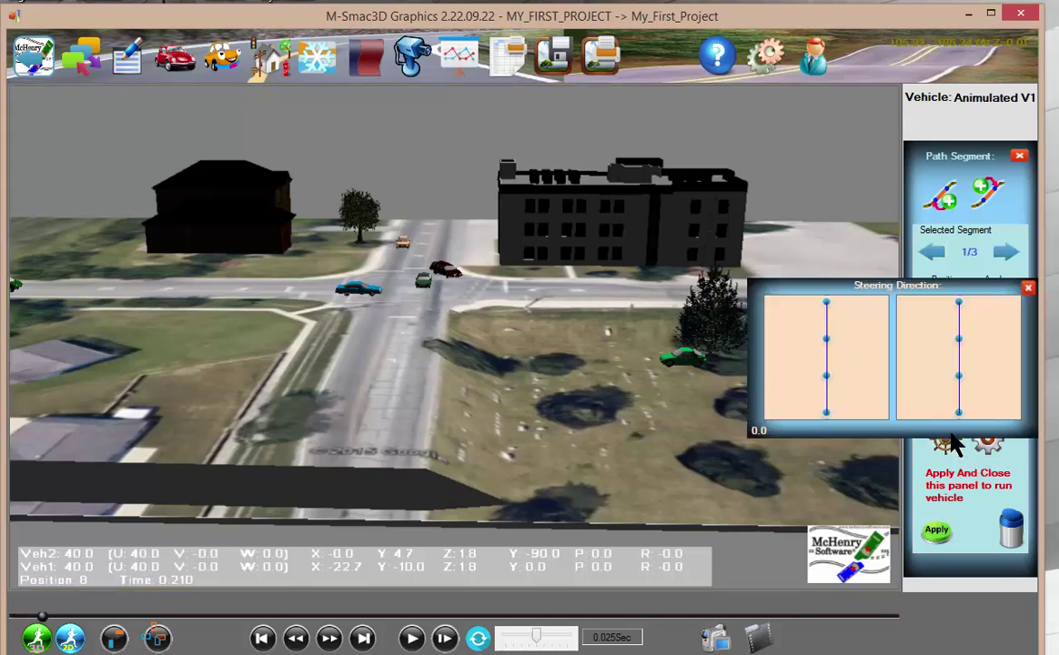
pyautogui.click(1027, 288)
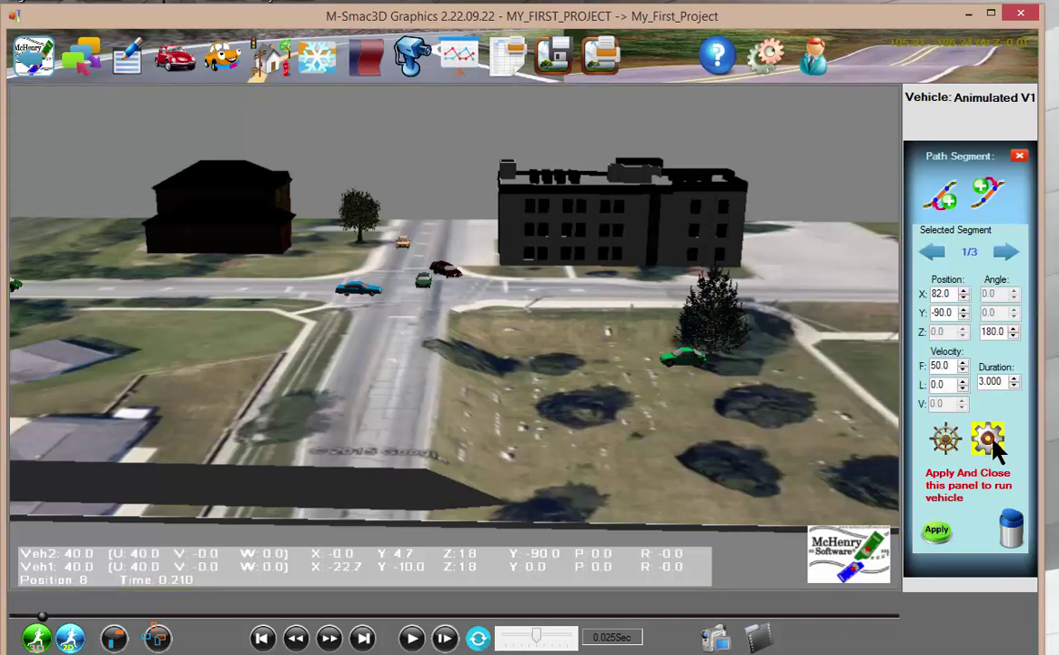
pyautogui.click(990, 440)
pyautogui.click(1026, 220)
# - Apply and close V1's path segments, play the scene to watch the vehicle run its path, and pause playback
pyautogui.click(937, 535)
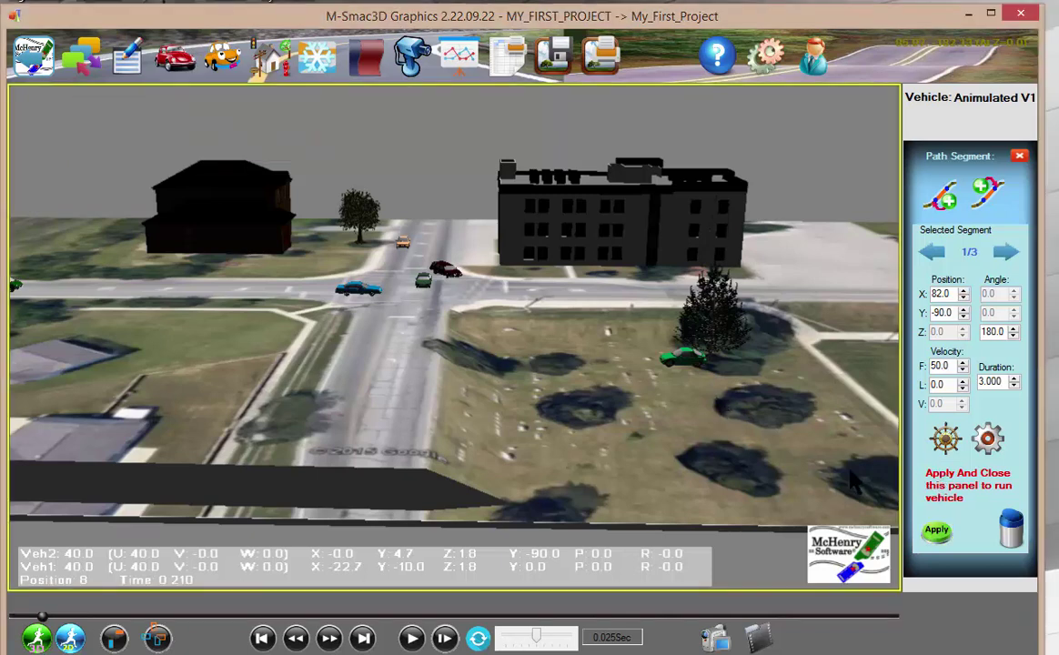
pyautogui.click(1019, 157)
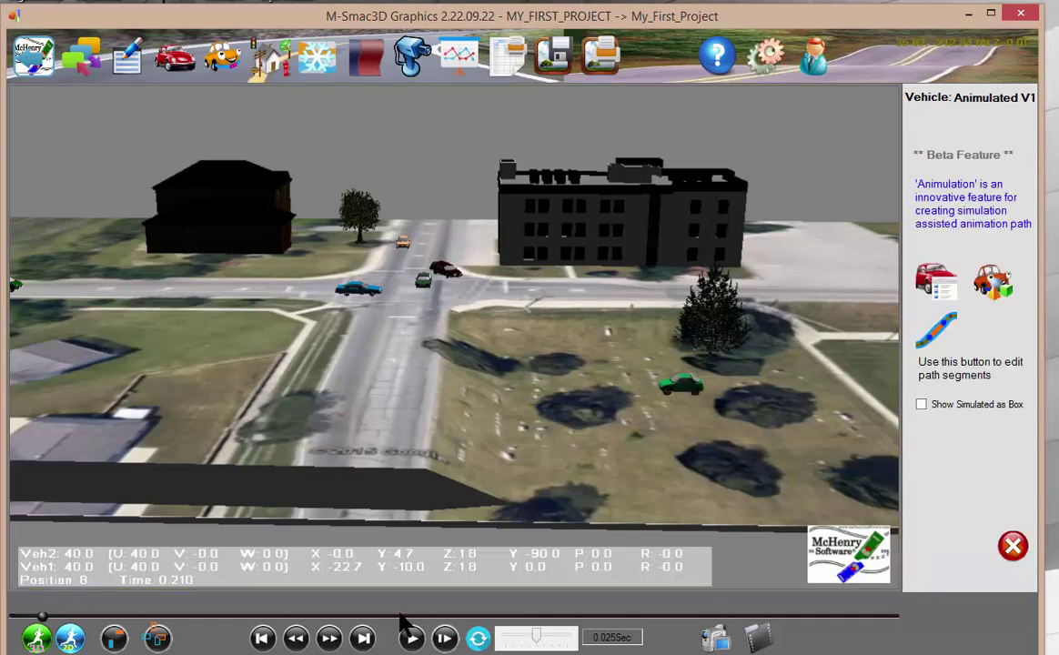
pyautogui.click(412, 638)
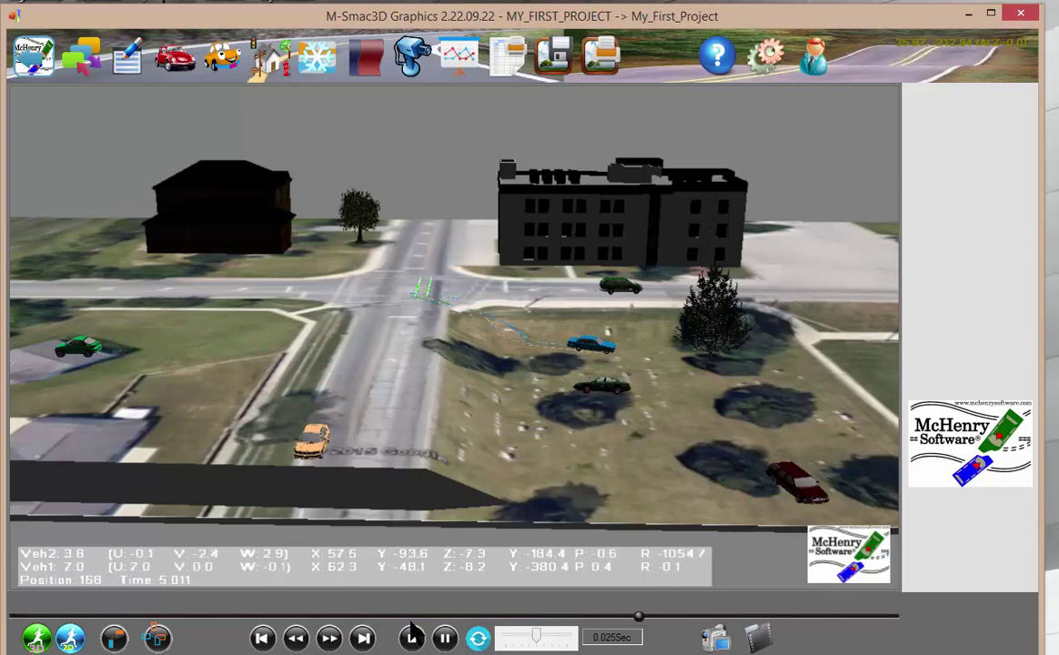
pyautogui.click(445, 638)
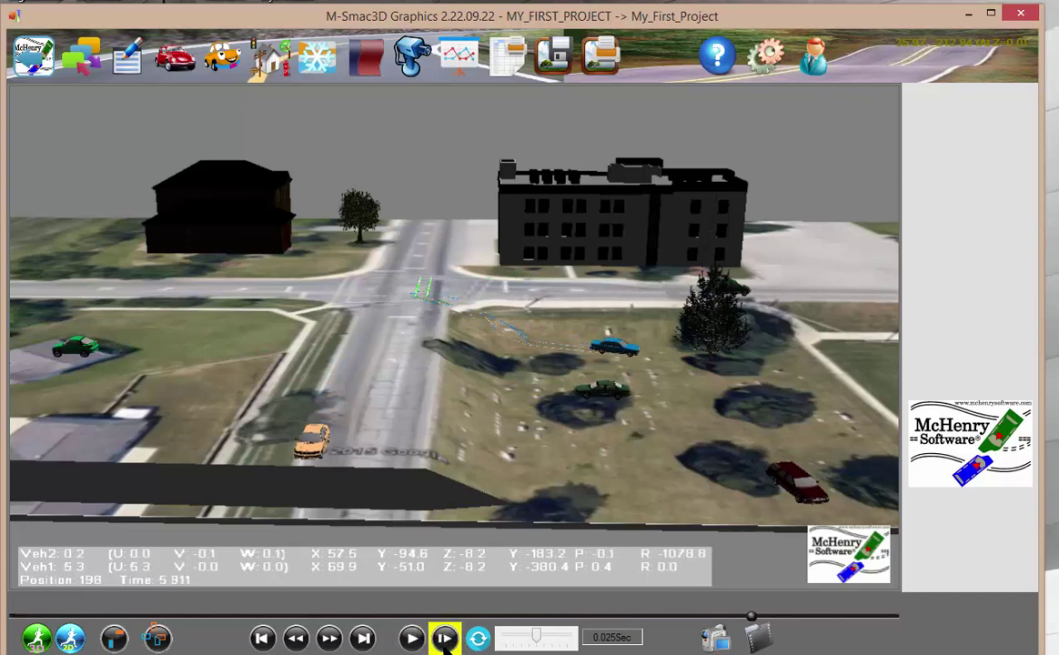
# - Examine both path segments of the dark red animated vehicle V2, returning to segment 1
pyautogui.click(786, 472)
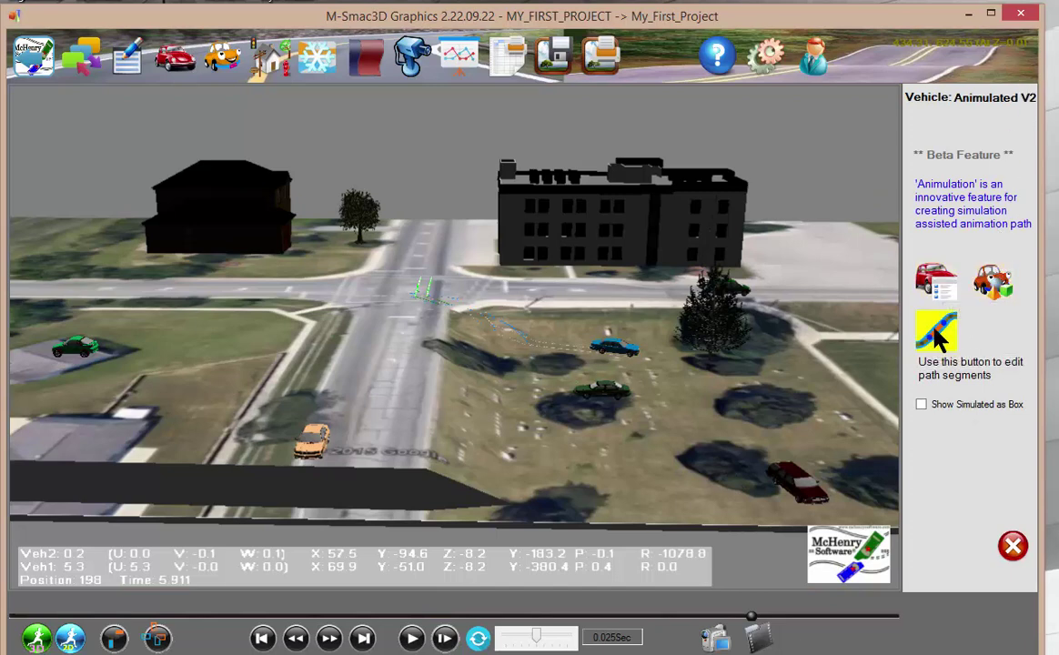
pyautogui.click(932, 333)
pyautogui.click(933, 253)
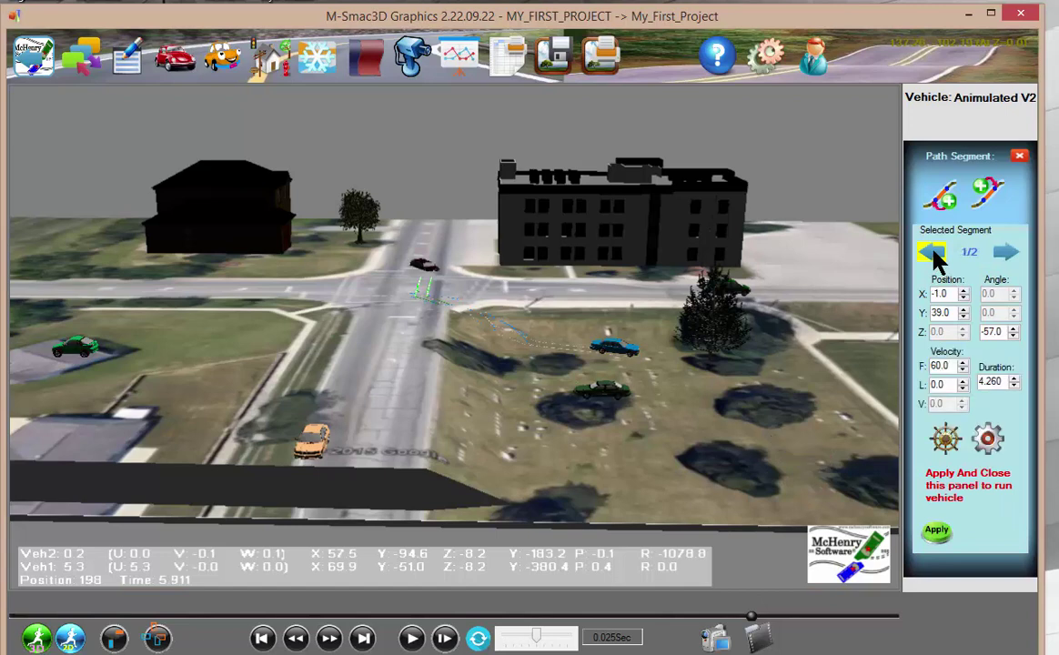
pyautogui.click(1008, 253)
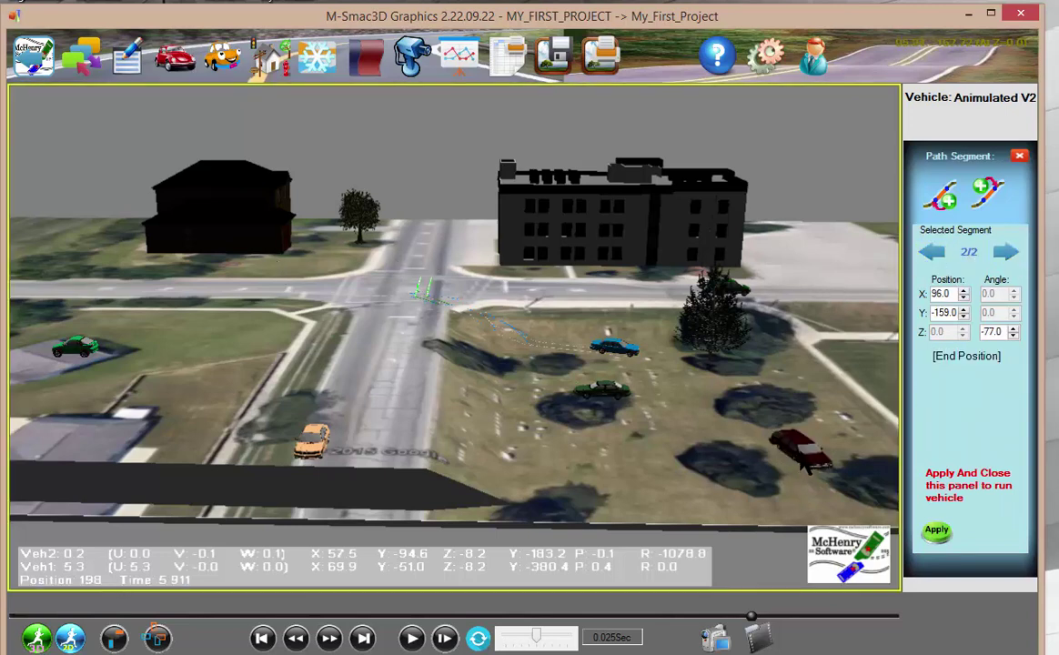
pyautogui.click(932, 253)
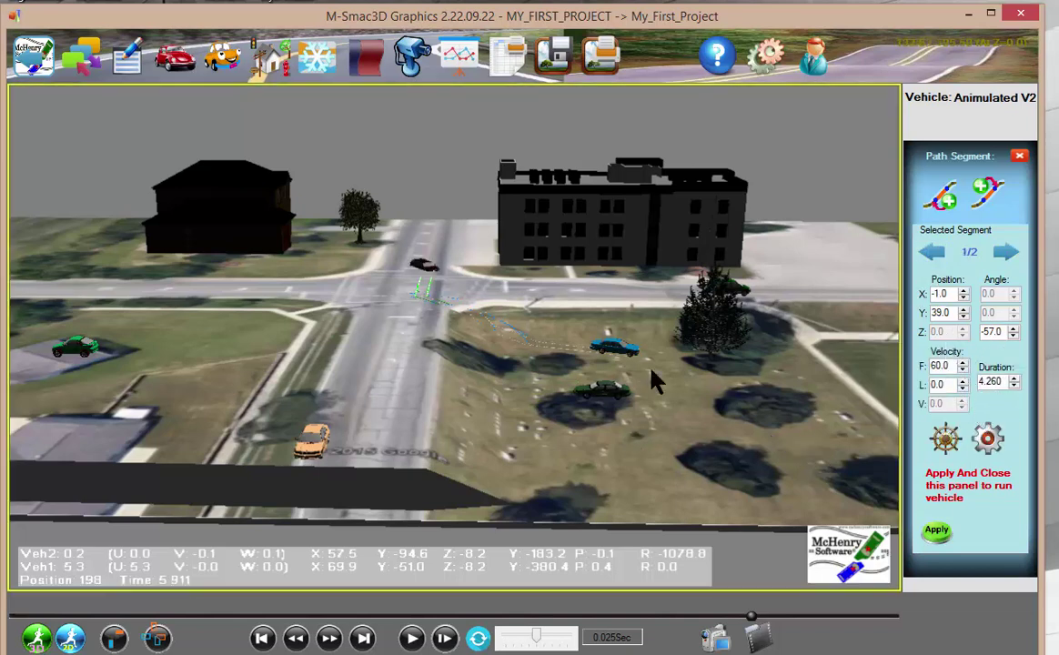
# - Apply and close V2's path segments and play the scene to watch its motion
pyautogui.click(938, 533)
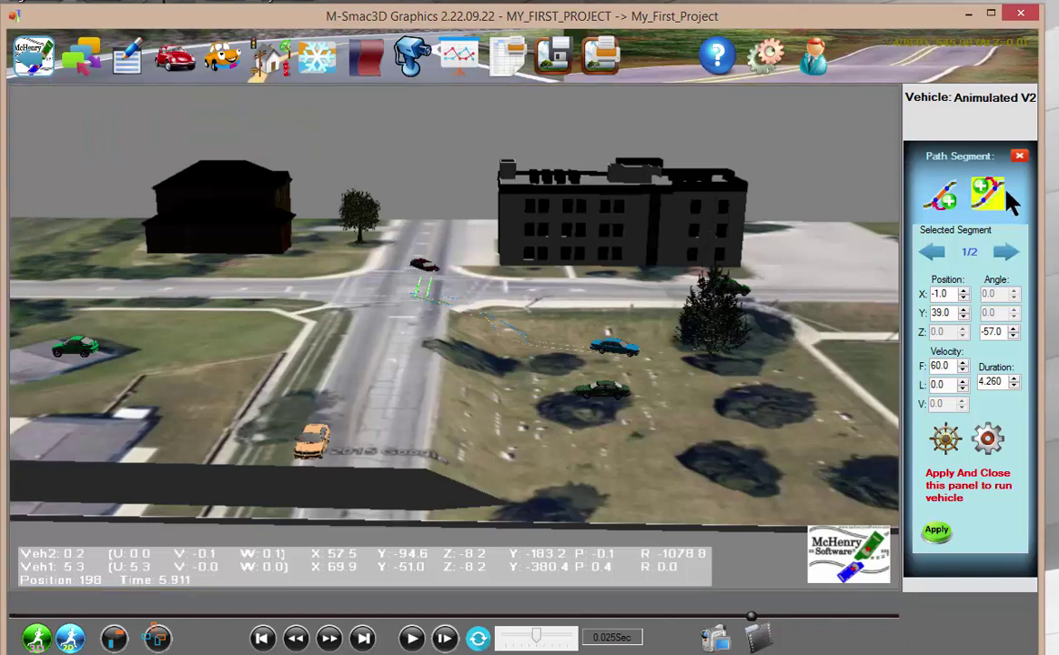
pyautogui.click(1019, 157)
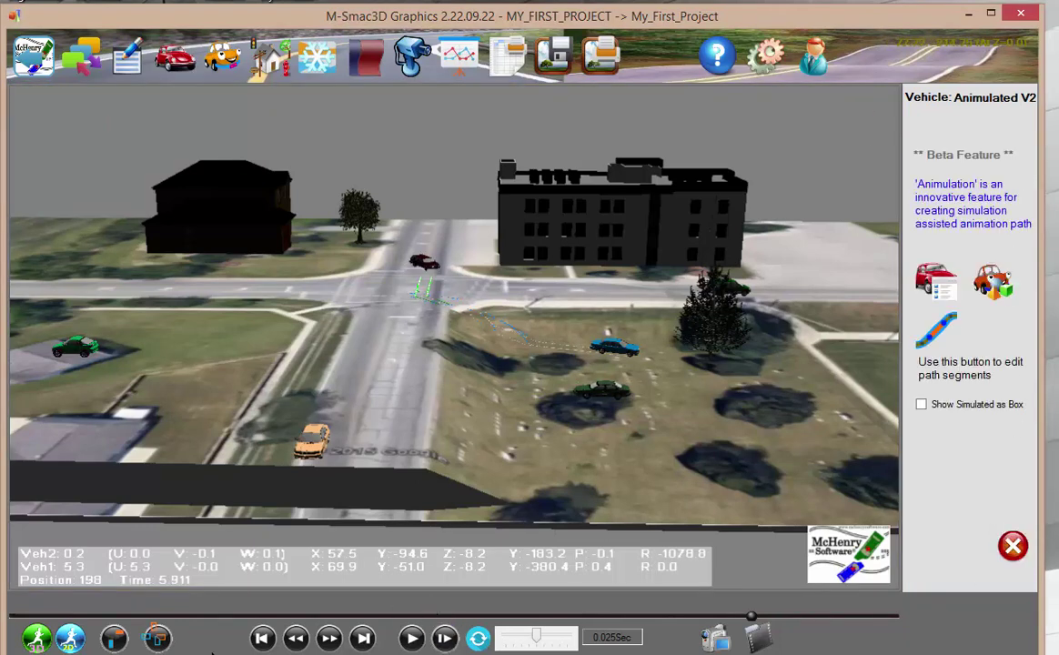
pyautogui.click(411, 638)
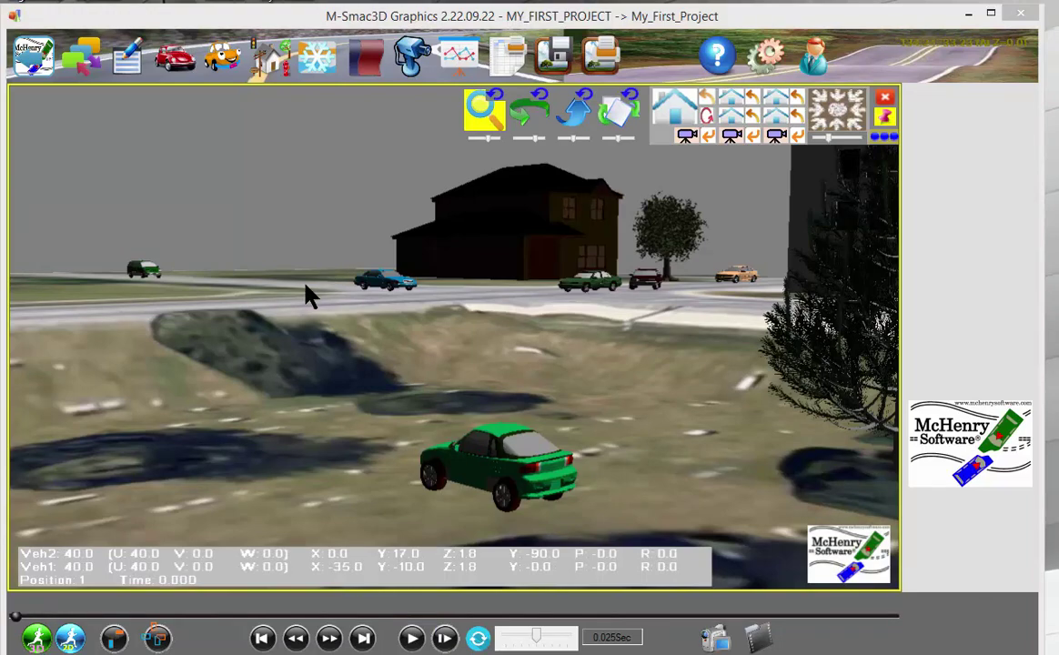
# - Delete the dark green and orange simple-model vehicles beyond the house from the scene
pyautogui.moveTo(307, 296); pyautogui.dragTo(313, 285)
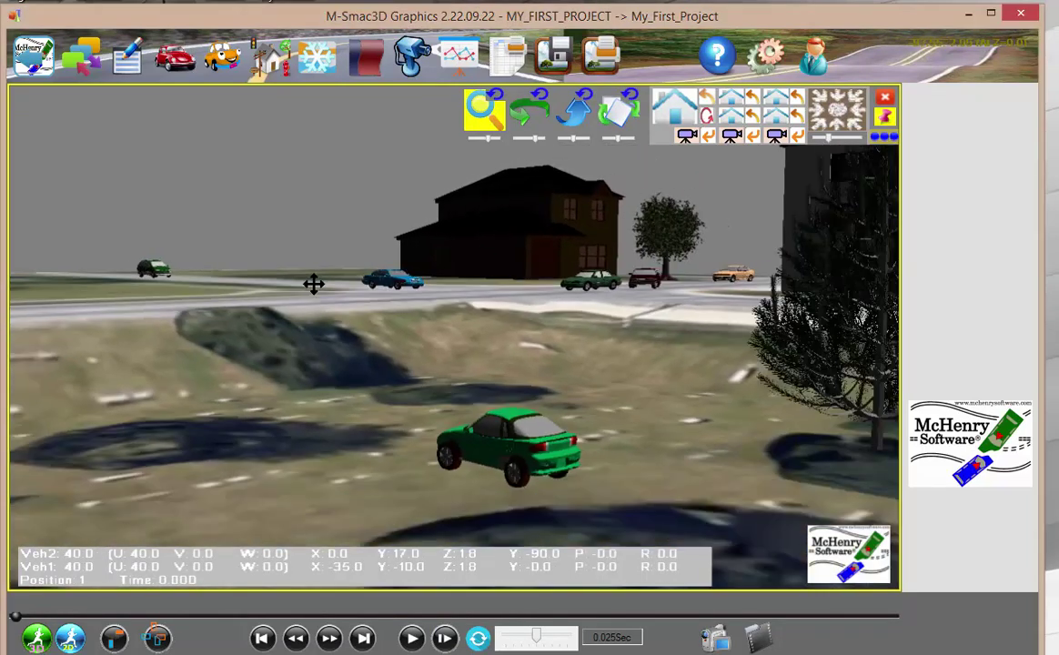
pyautogui.click(151, 271)
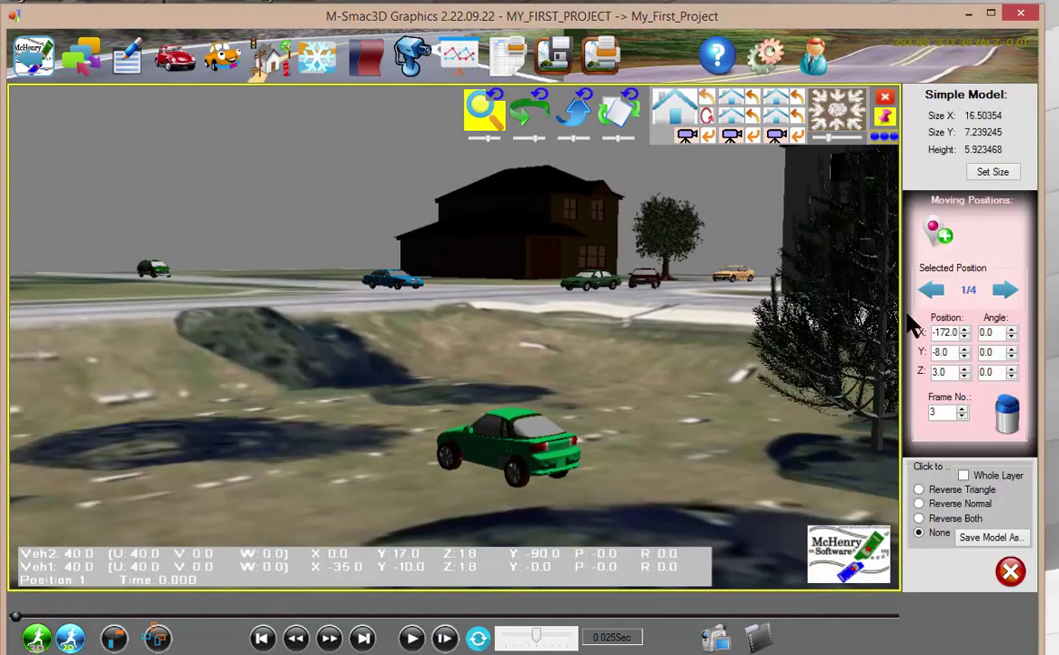
pyautogui.click(1016, 585)
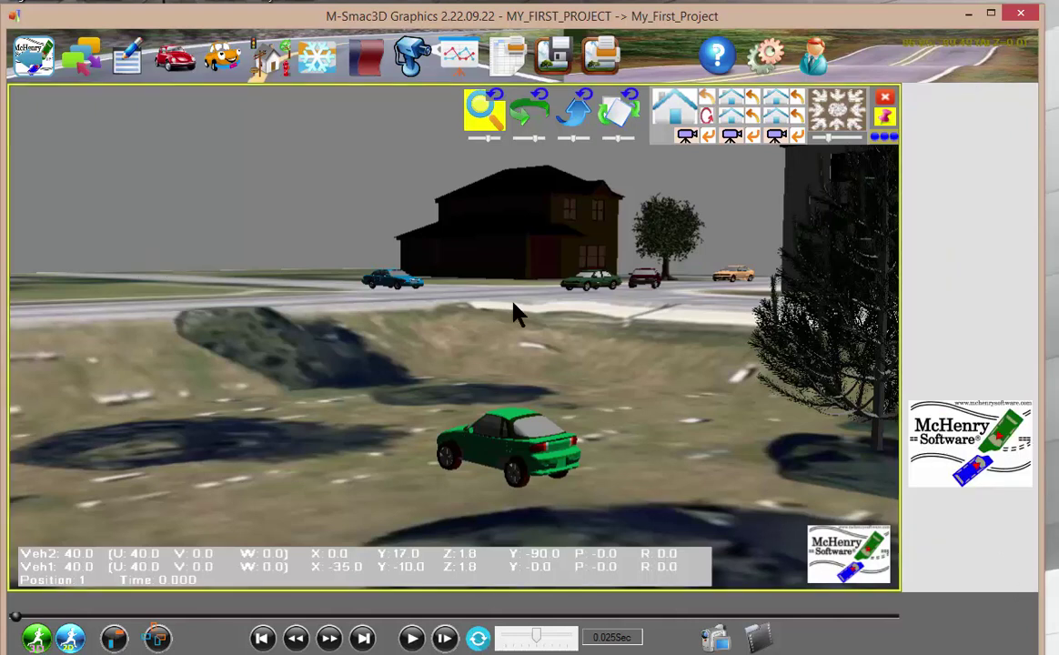
pyautogui.click(738, 275)
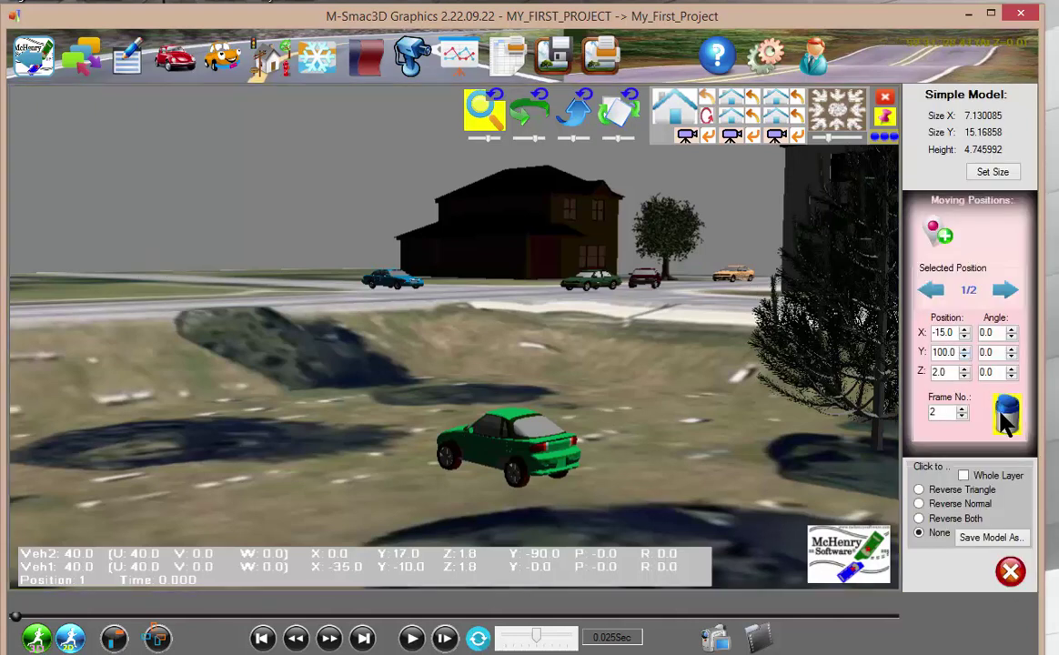
pyautogui.click(1011, 573)
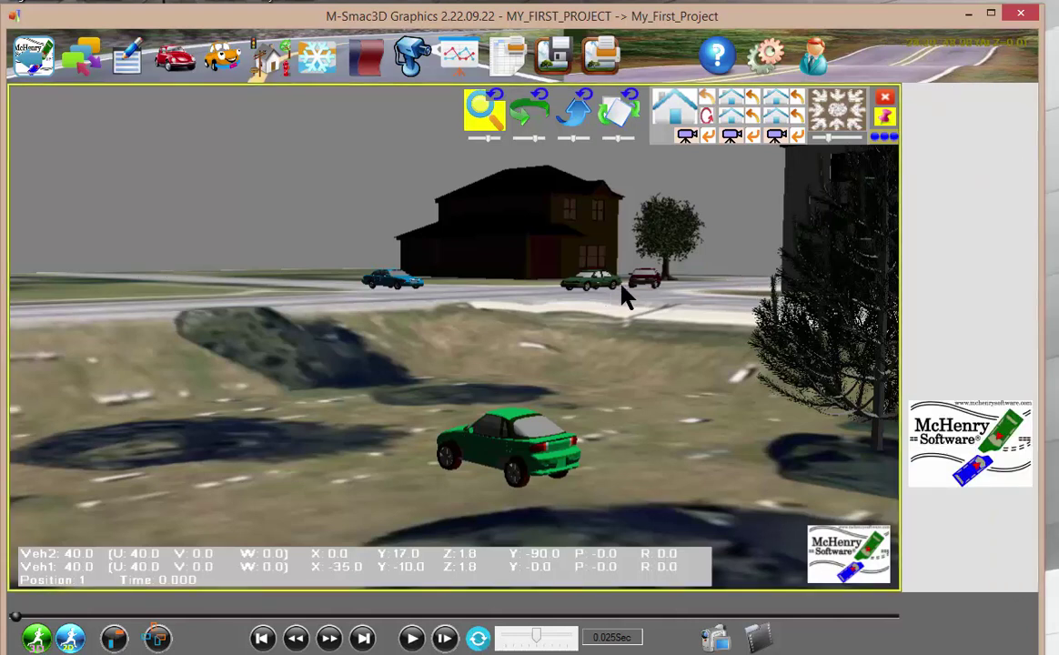
# - Delete the dark red animated vehicle V2 and the bright green animated vehicle V1
pyautogui.click(643, 288)
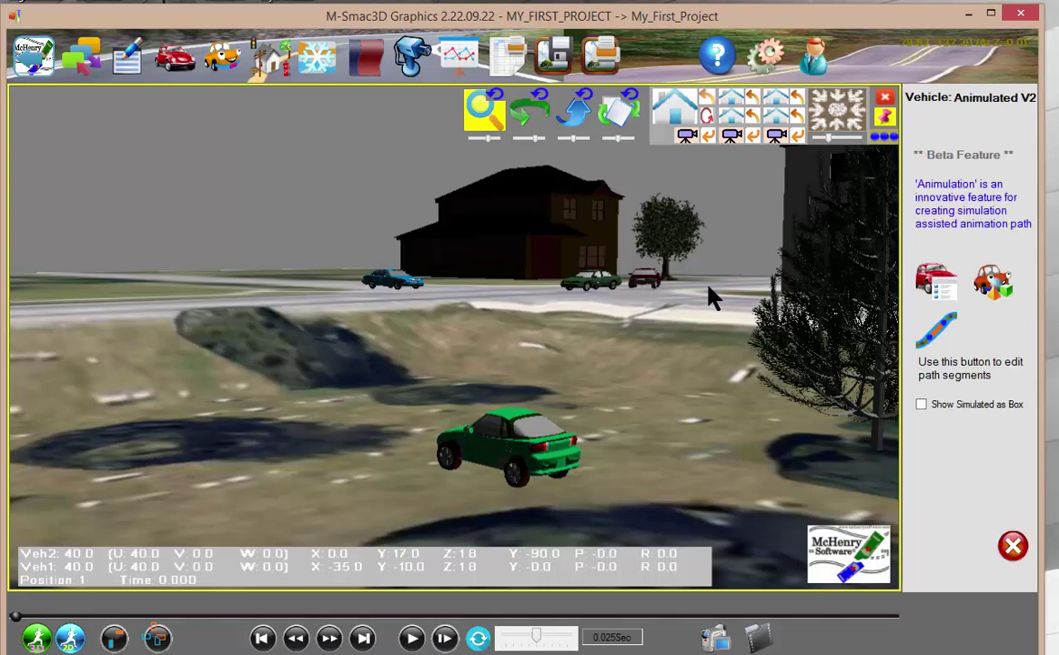
pyautogui.click(1013, 546)
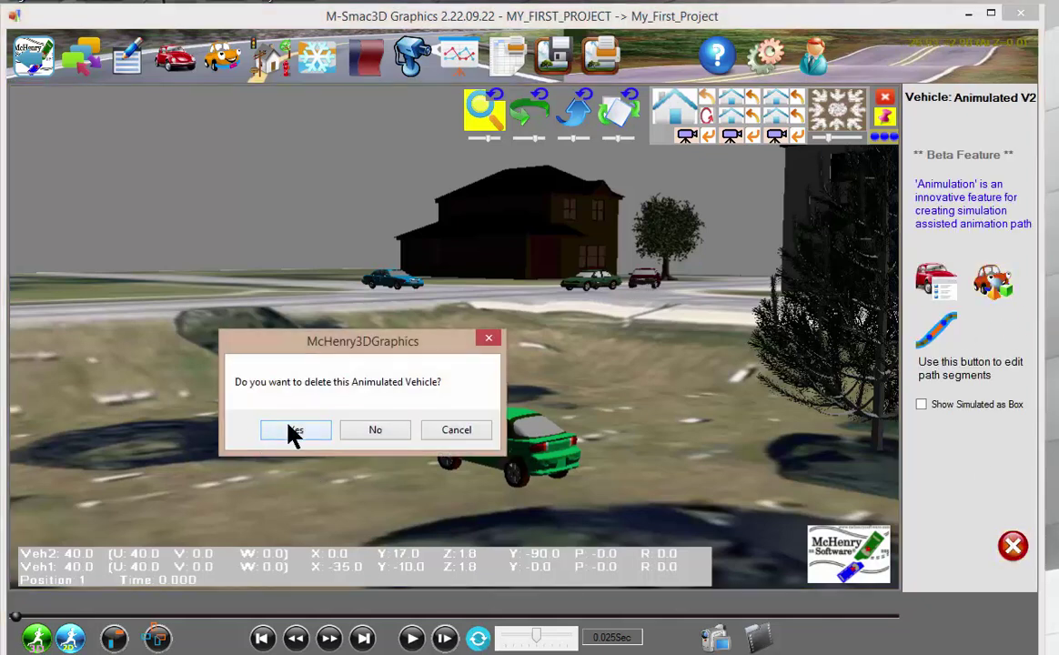
pyautogui.click(293, 432)
pyautogui.click(492, 421)
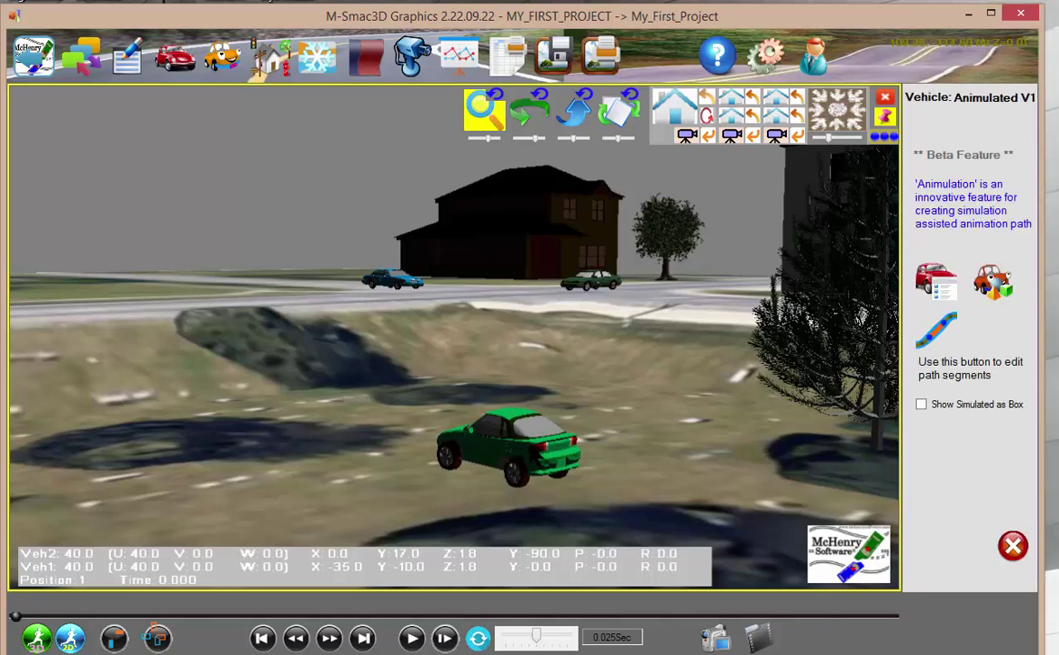
pyautogui.click(1012, 546)
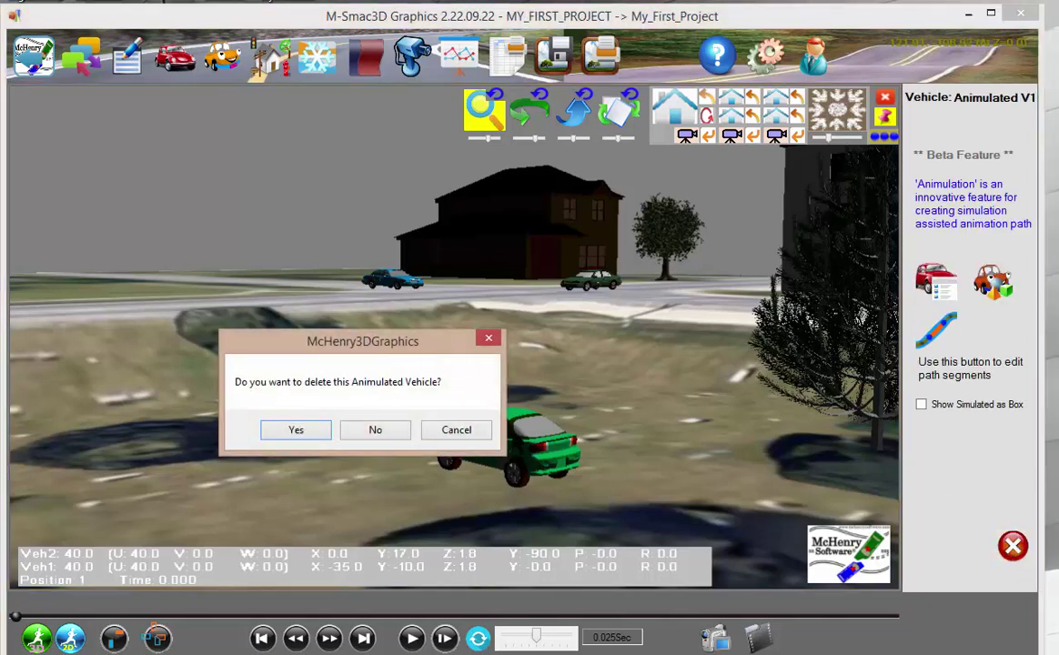
pyautogui.click(296, 431)
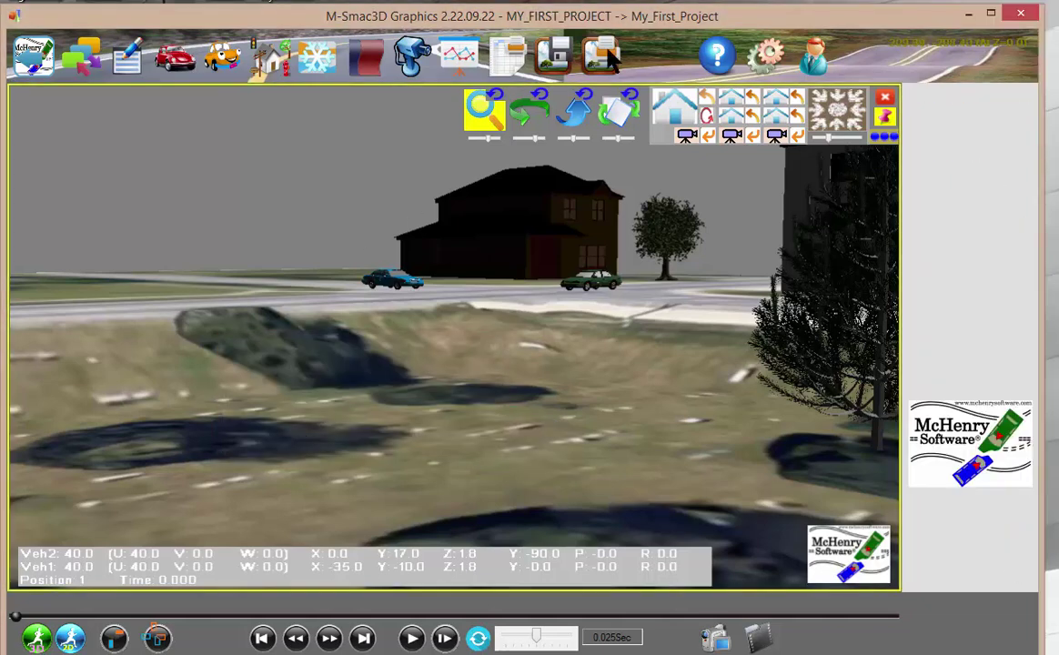
# - Load the Toyota_Corolla_Sedan_2010.M3D model from the Objects3D folder into the scene
pyautogui.click(838, 109)
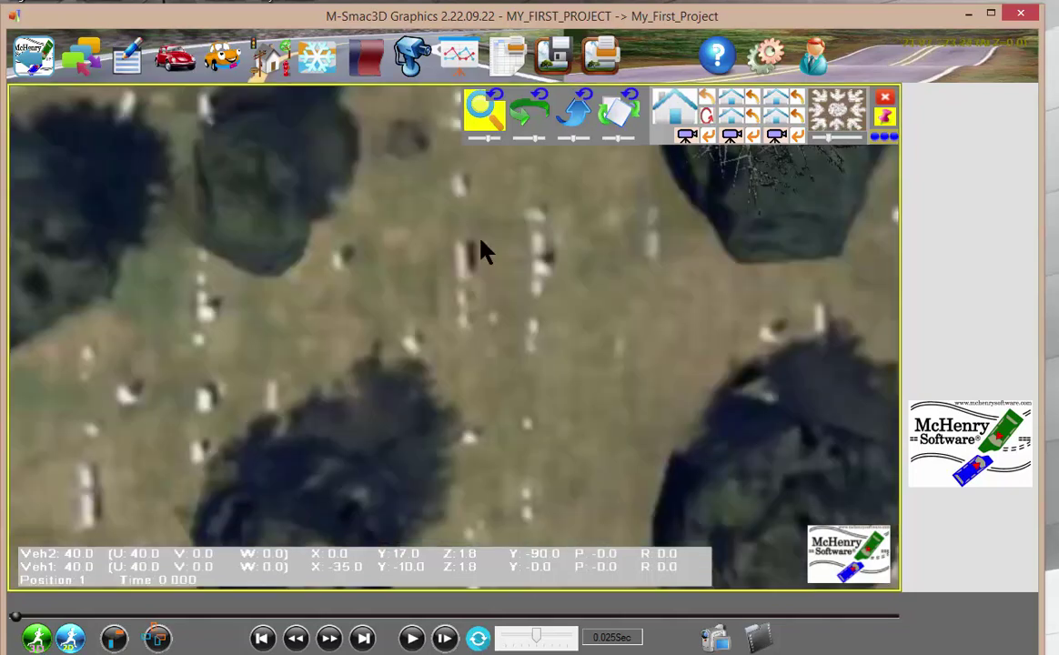
pyautogui.moveTo(433, 313); pyautogui.dragTo(439, 318, button='middle')
pyautogui.scroll(-10, 441, 300)
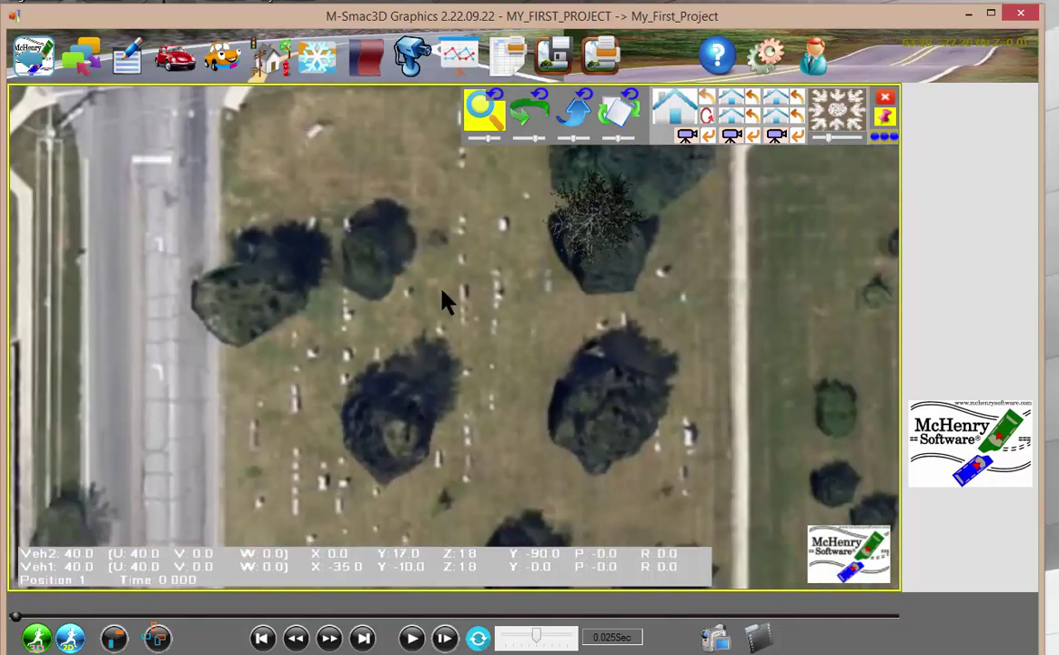
pyautogui.moveTo(442, 263); pyautogui.dragTo(567, 498, button='middle')
pyautogui.scroll(-2, 494, 403)
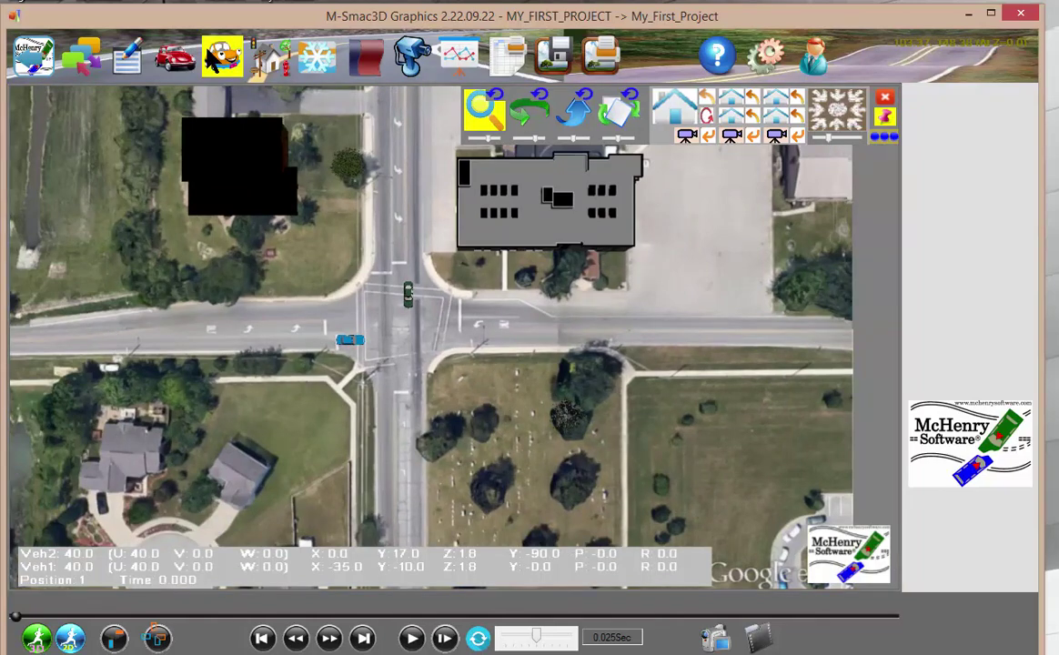
pyautogui.click(265, 56)
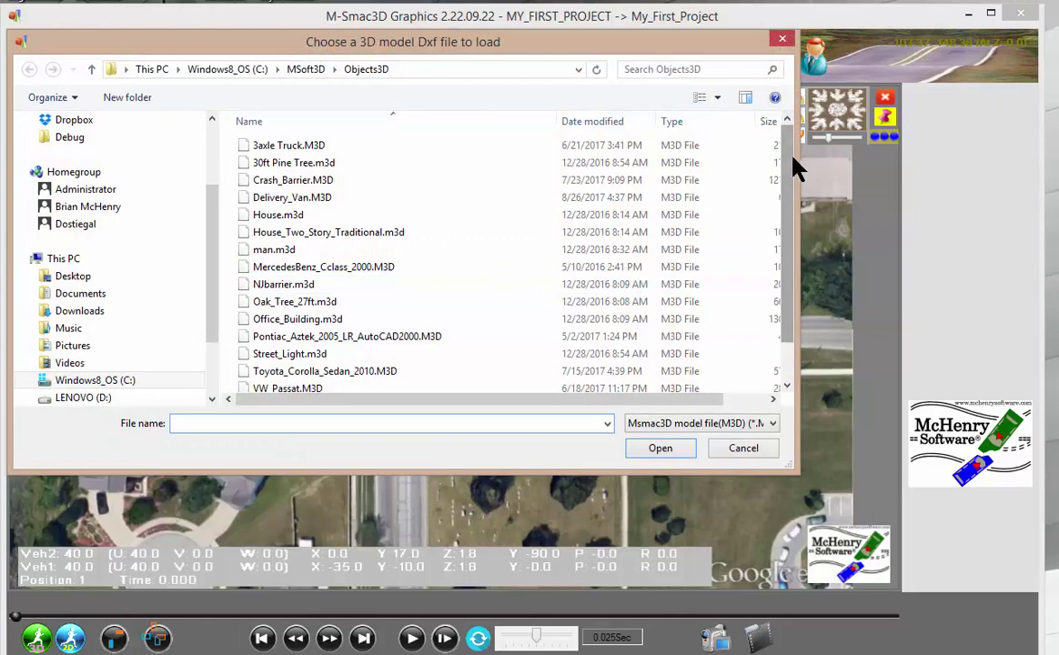
pyautogui.moveTo(788, 172); pyautogui.dragTo(802, 314)
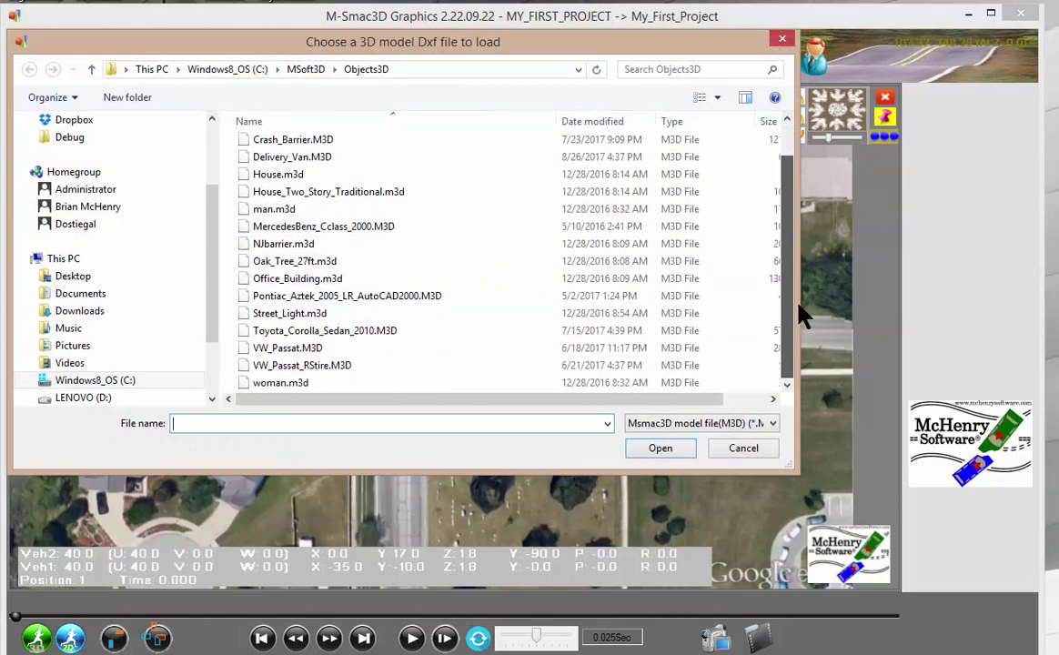
pyautogui.doubleClick(344, 335)
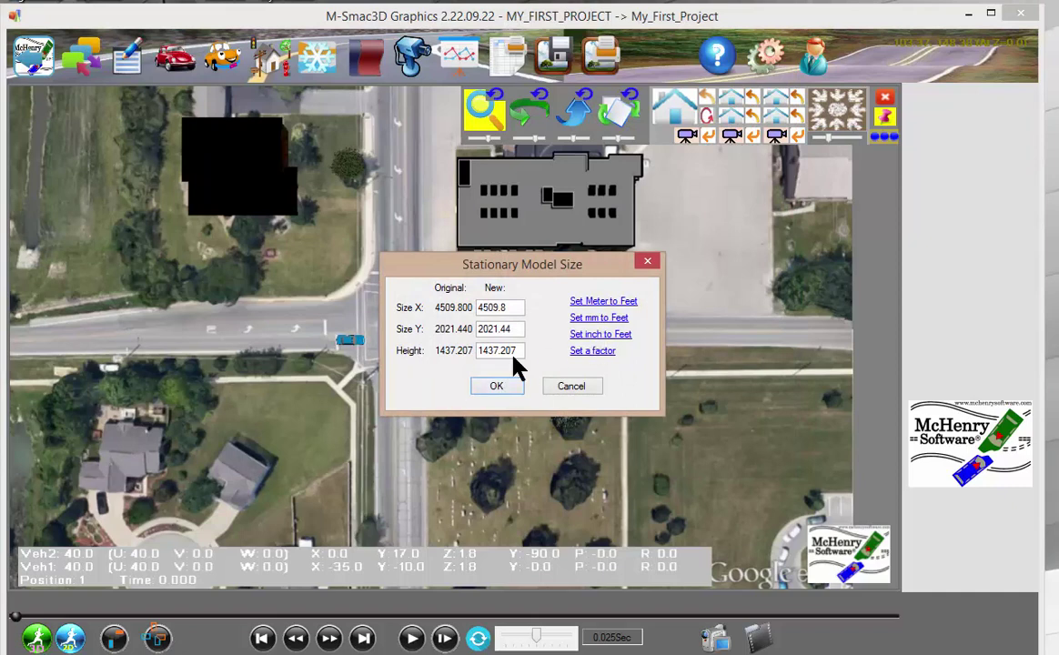
# - Try the mm-to-feet conversion on the Corolla model, then scale it by a factor of .0036 and place it
pyautogui.click(584, 319)
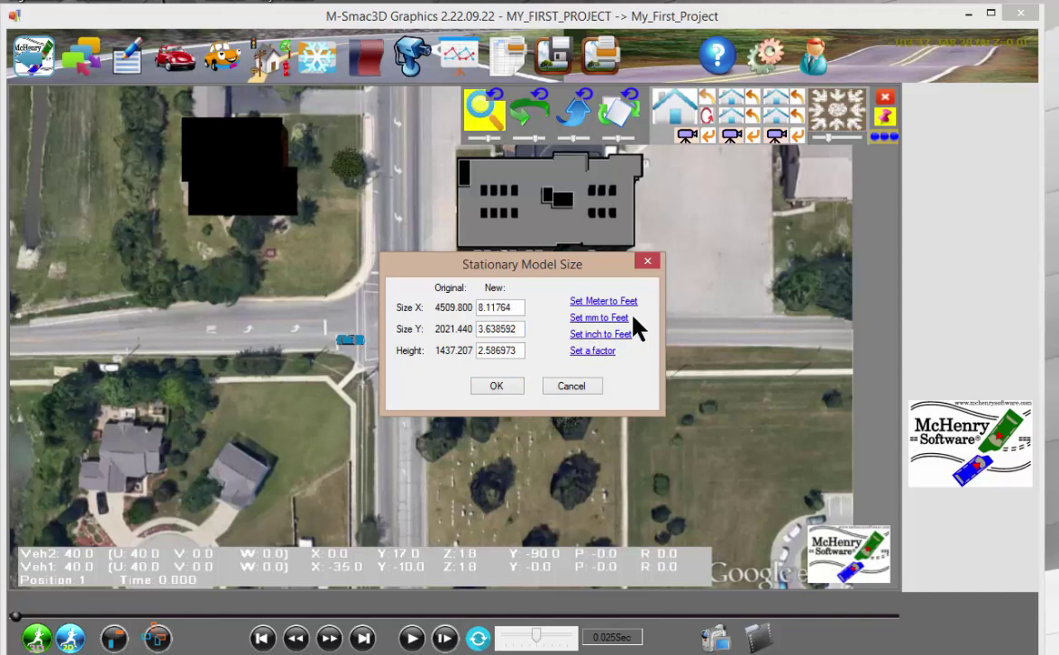
pyautogui.click(582, 353)
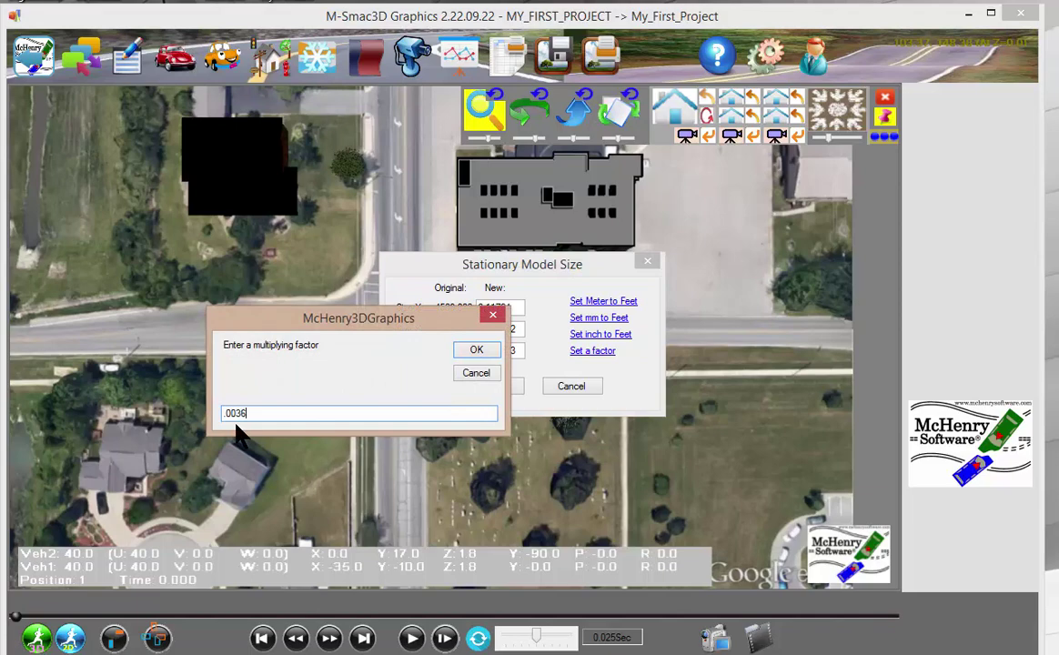
pyautogui.press('Return')
pyautogui.click(489, 389)
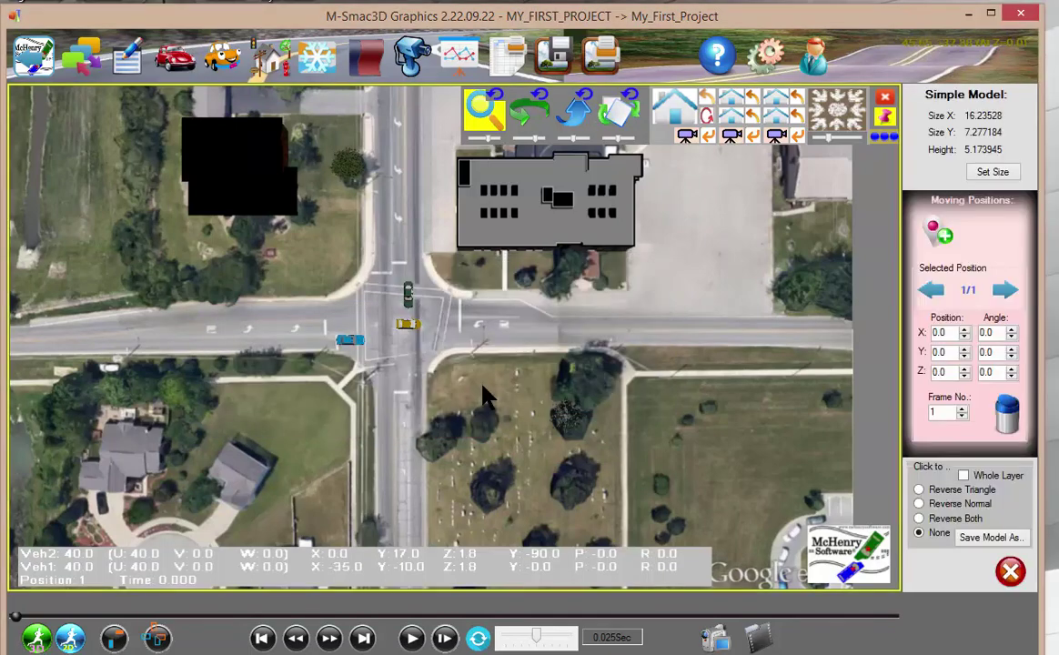
# - Move the yellow Corolla simple model along the west approach road by setting its first position's X to -100
pyautogui.scroll(2, 450, 364)
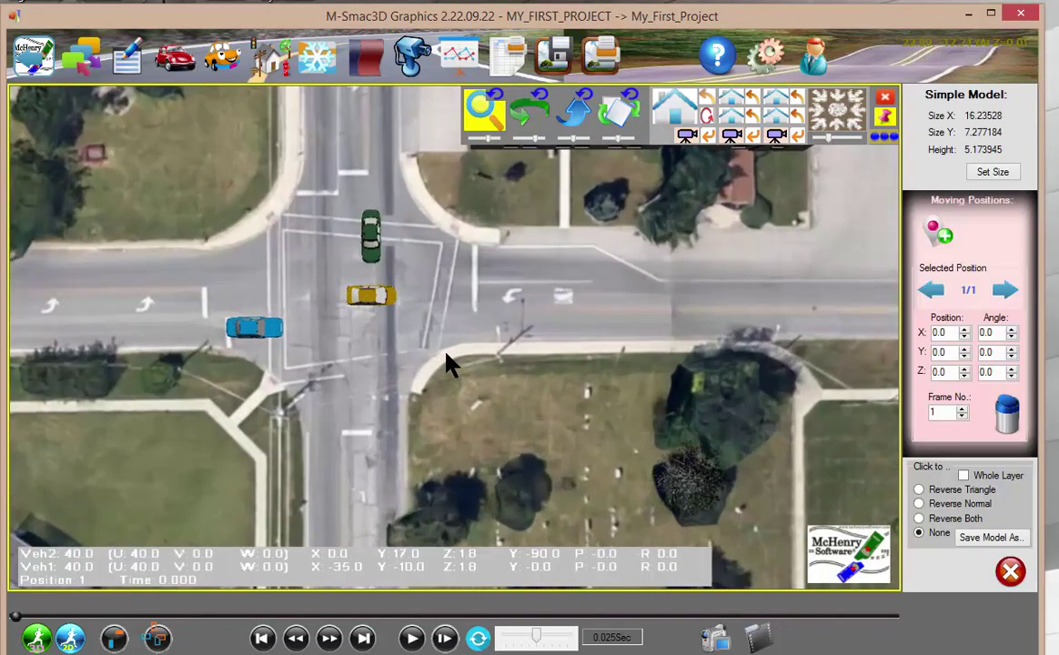
pyautogui.scroll(-2, 445, 357)
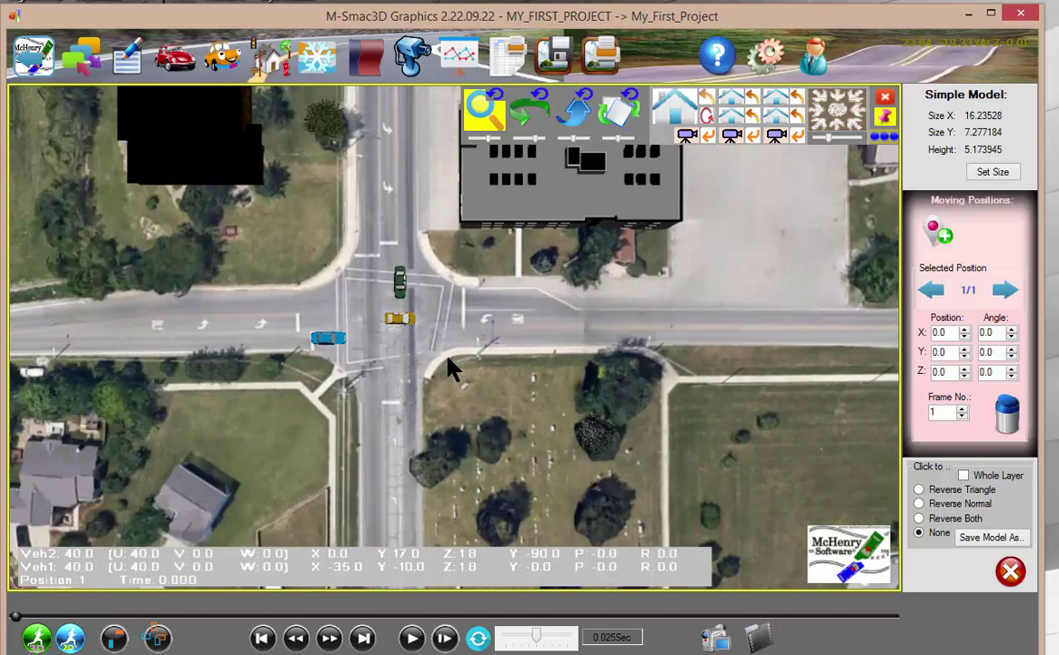
pyautogui.scroll(-2, 538, 402)
pyautogui.scroll(2, 541, 396)
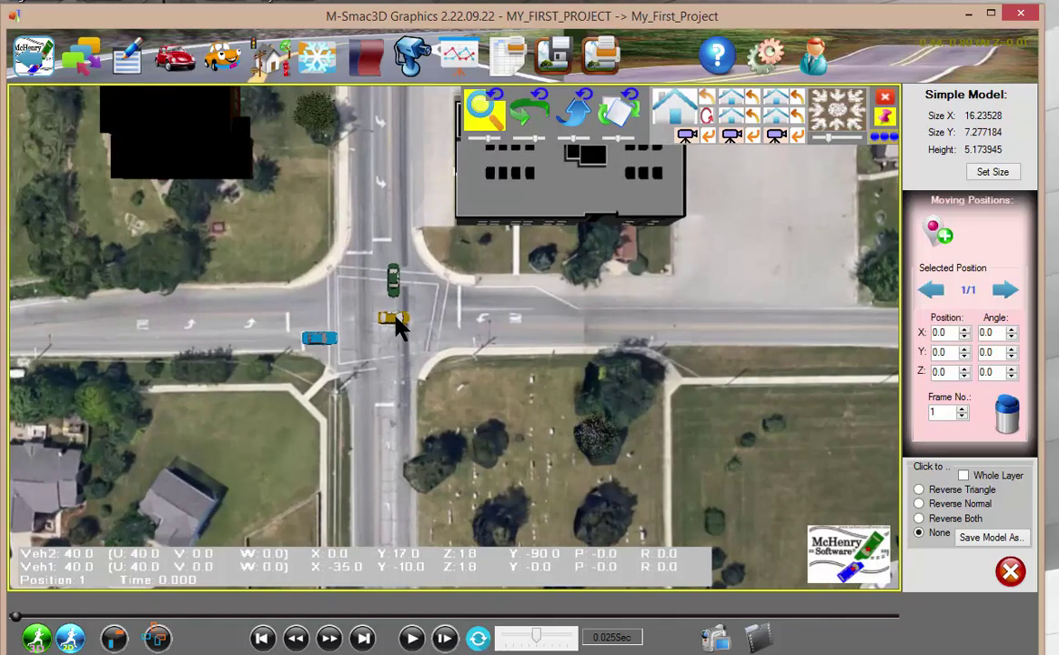
pyautogui.click(964, 338)
pyautogui.click(964, 338)
pyautogui.click(964, 338)
pyautogui.click(964, 337)
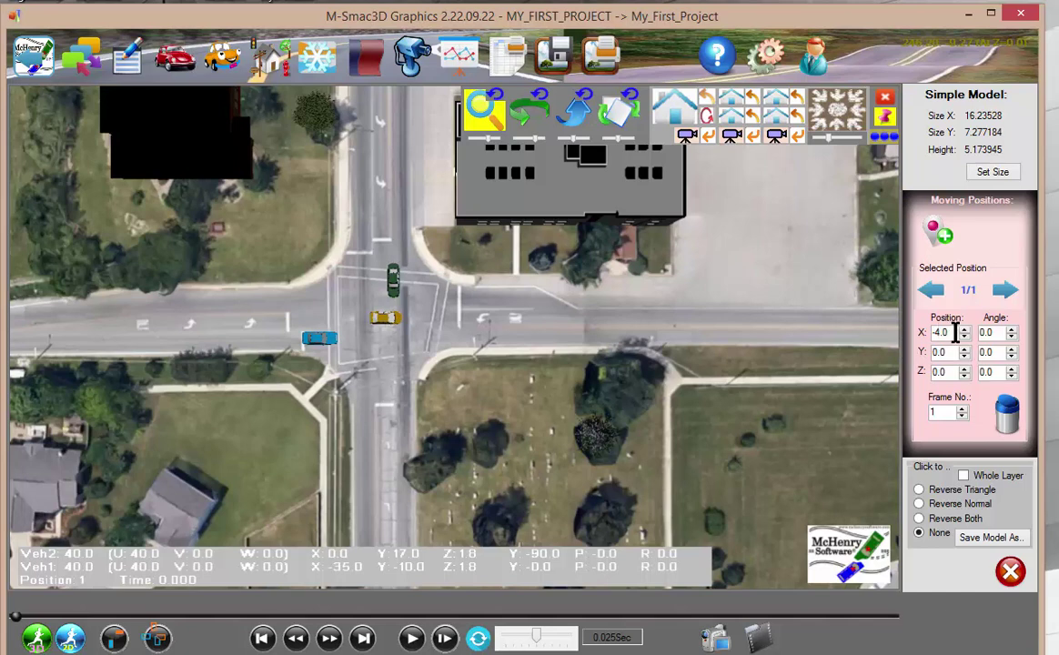
pyautogui.doubleClick(943, 332)
pyautogui.write('-100')
pyautogui.press('Return')
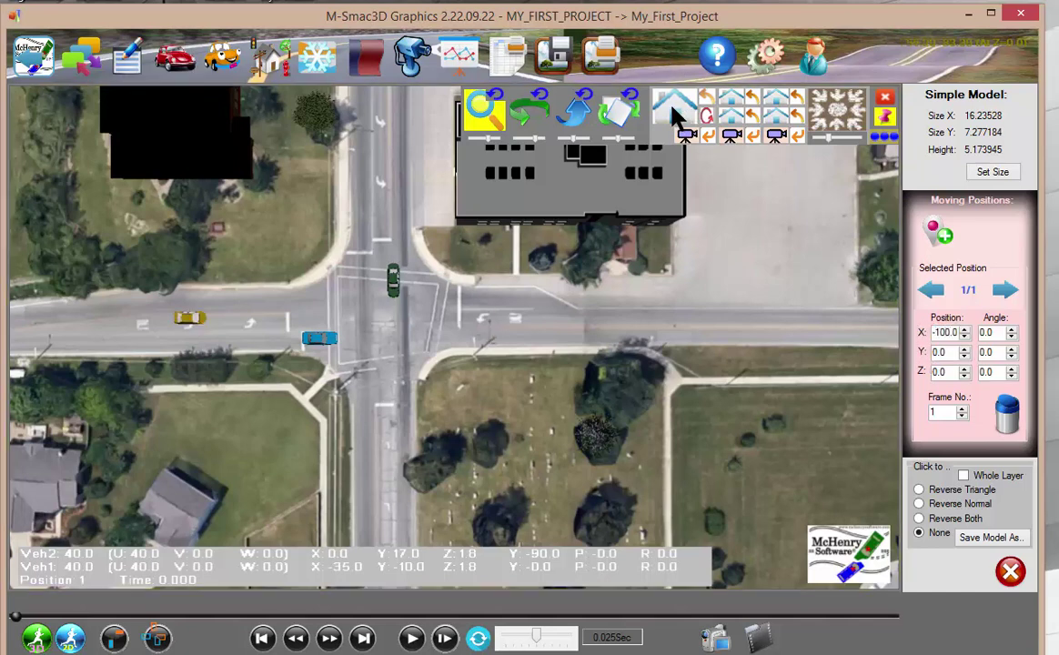
# - Raise the Corolla out of the road surface by setting its Z position to 2.1
pyautogui.click(673, 108)
pyautogui.moveTo(333, 298); pyautogui.dragTo(597, 459)
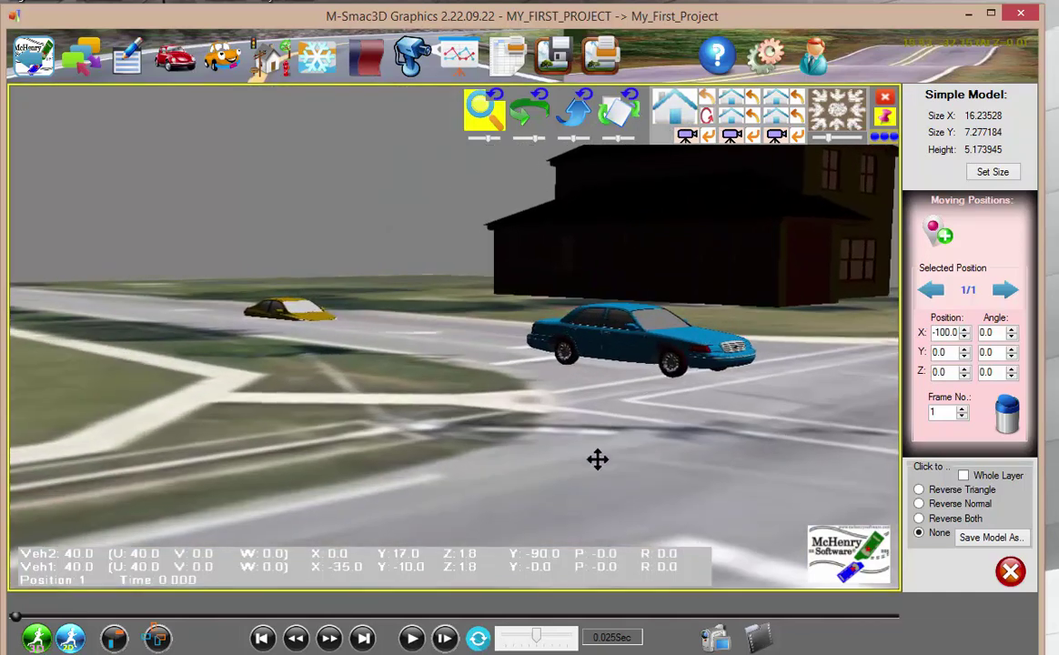
pyautogui.moveTo(376, 362); pyautogui.dragTo(417, 400)
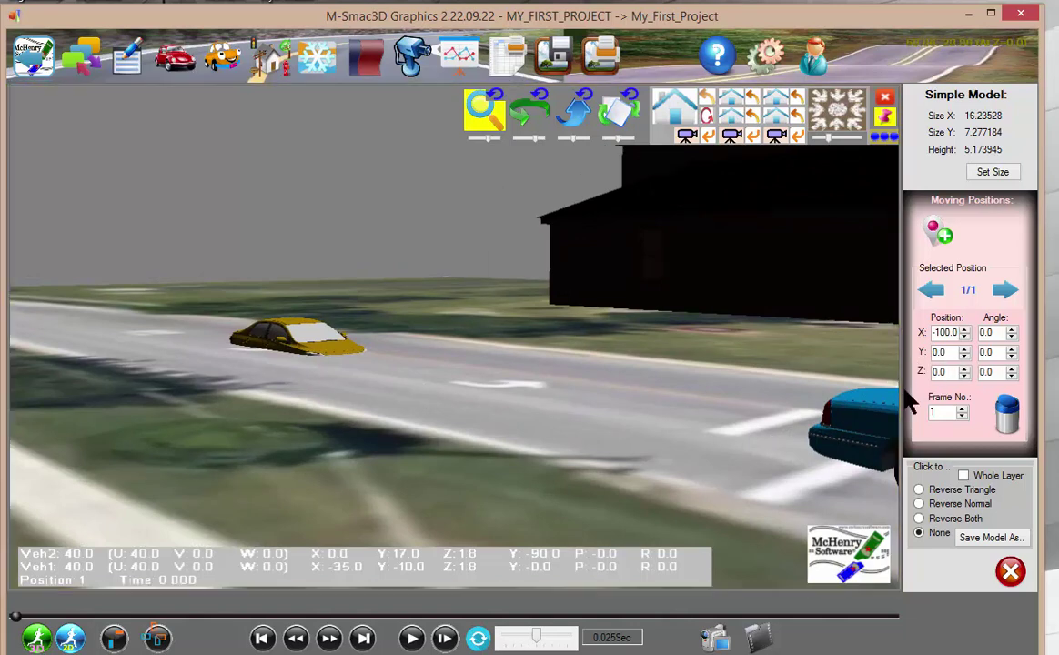
pyautogui.click(966, 367)
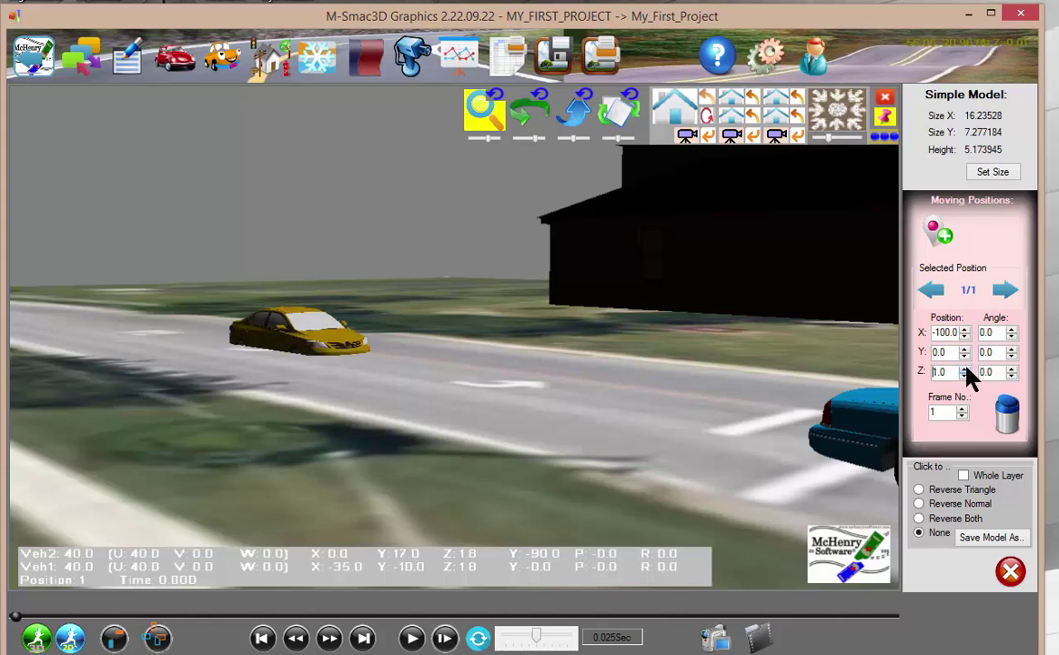
pyautogui.click(966, 368)
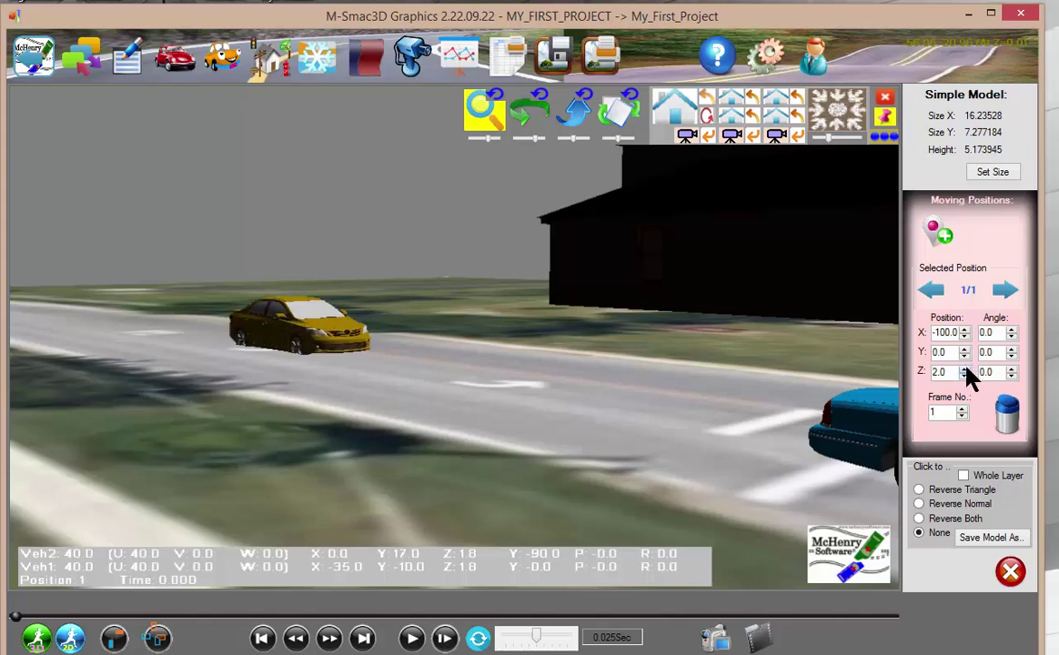
pyautogui.write('1')
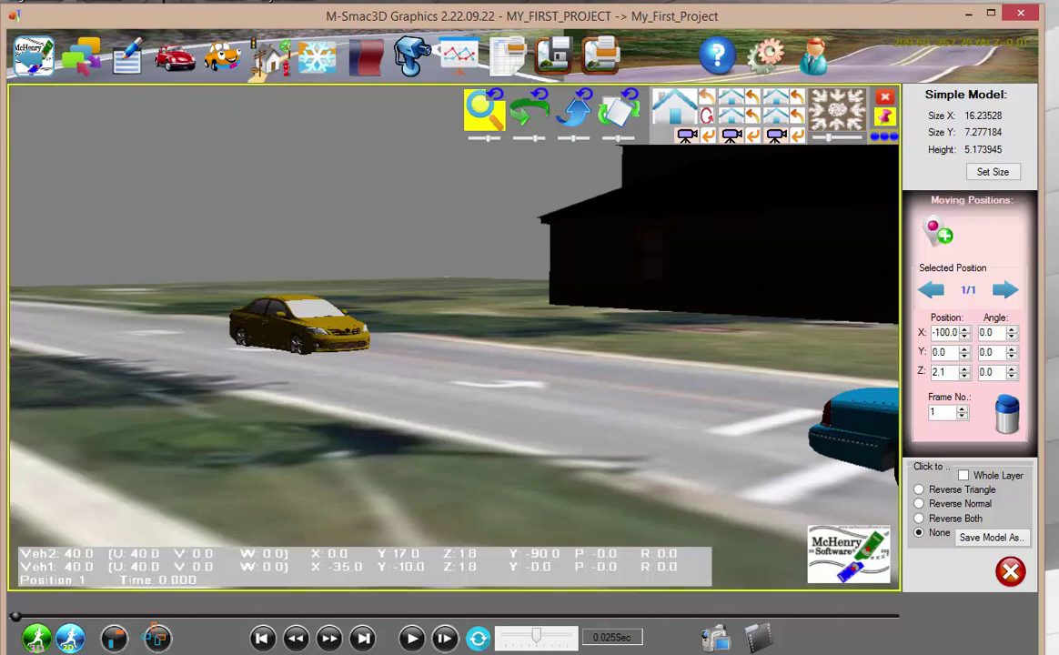
# - Add a second moving position for the Corolla at X 100 with frame number 141
pyautogui.click(830, 118)
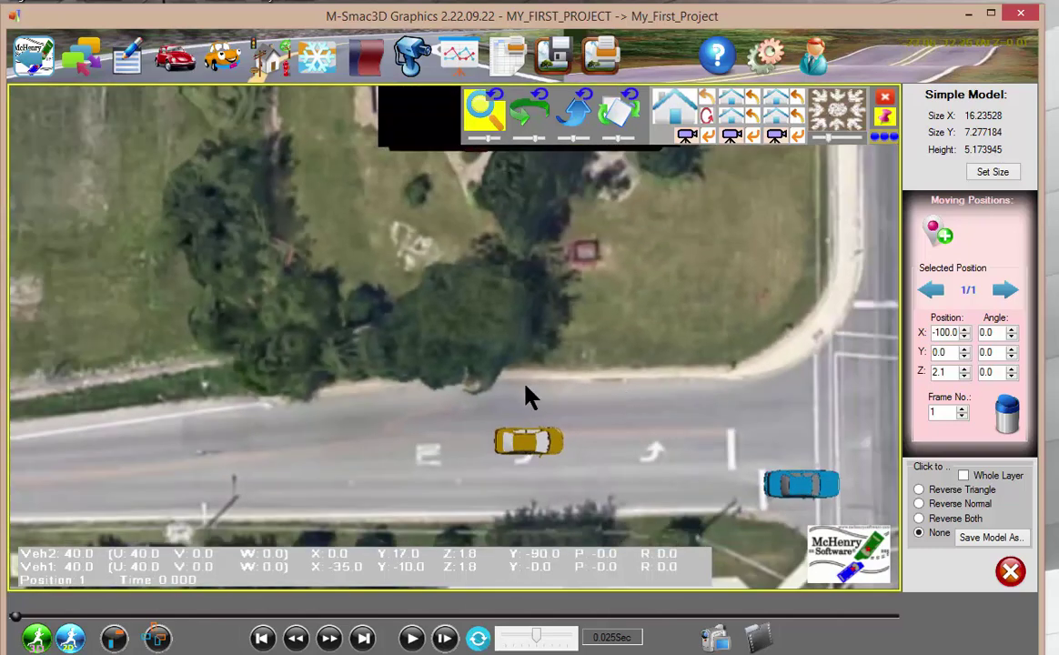
pyautogui.moveTo(526, 390); pyautogui.dragTo(151, 308)
pyautogui.scroll(-5, 234, 333)
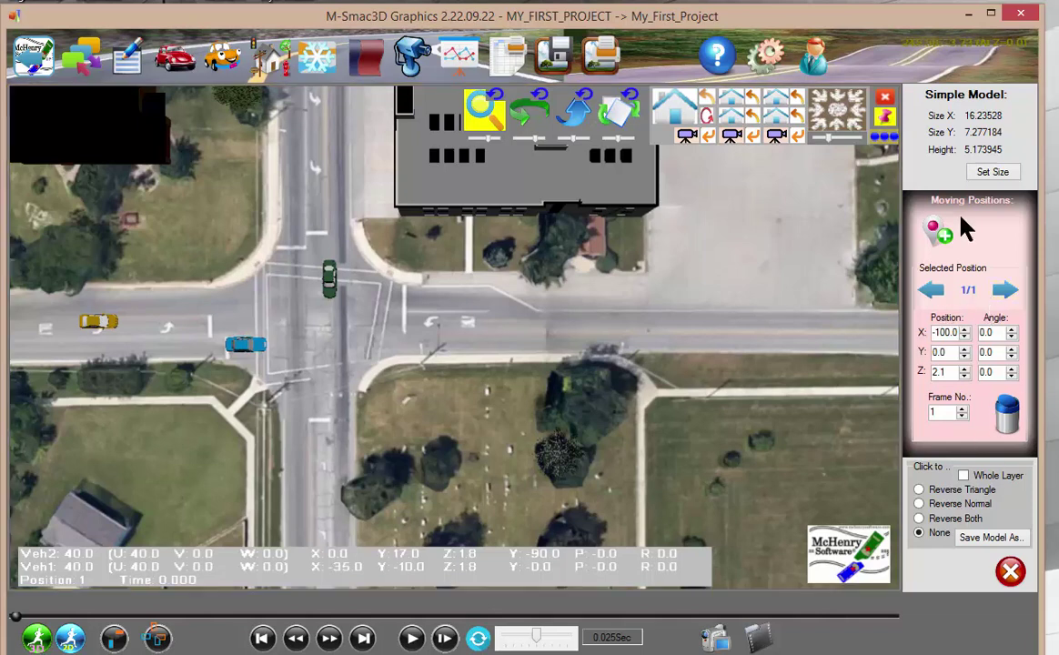
pyautogui.click(933, 229)
pyautogui.moveTo(933, 333); pyautogui.dragTo(963, 333)
pyautogui.write('100')
pyautogui.press('Return')
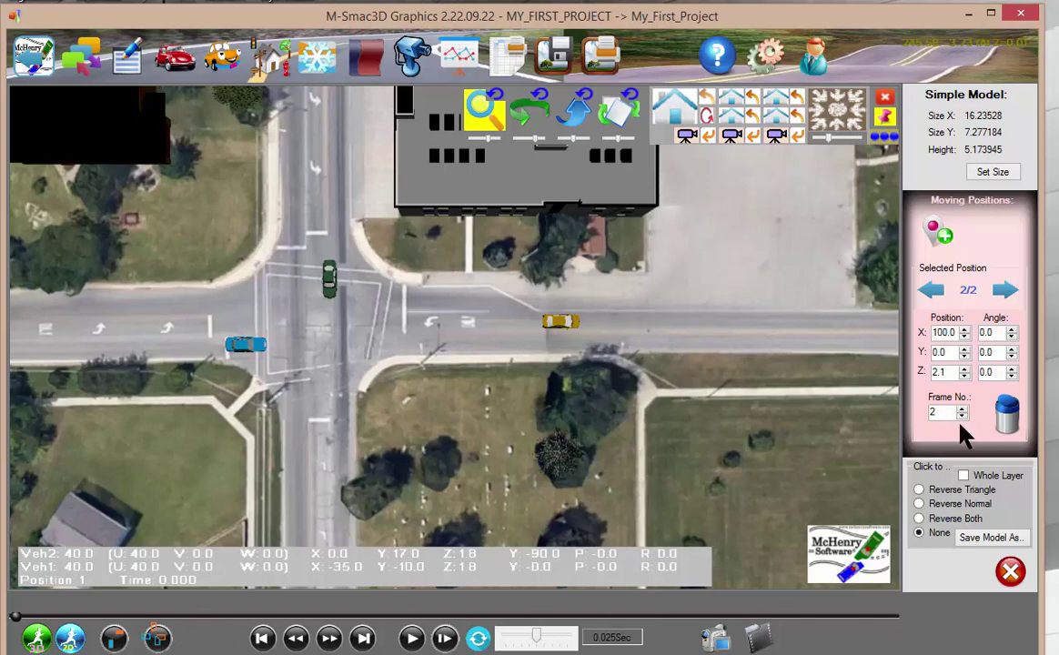
pyautogui.moveTo(946, 413); pyautogui.dragTo(914, 427)
pyautogui.write('140')
# - Check the Corolla at its two moving positions and play the animation
pyautogui.click(930, 289)
pyautogui.click(1011, 295)
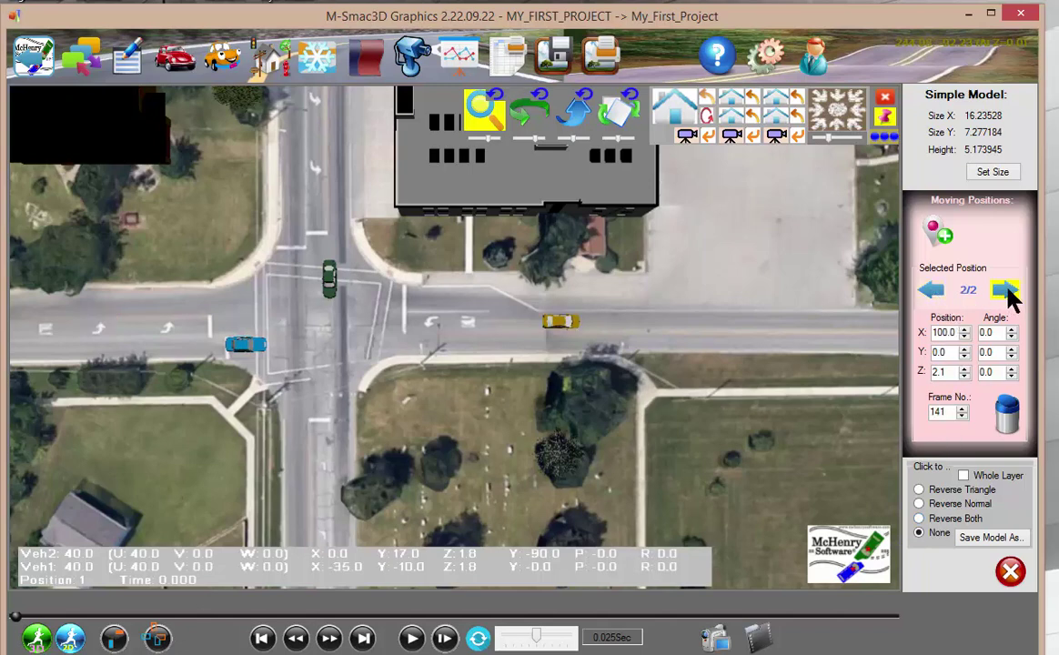
pyautogui.click(934, 291)
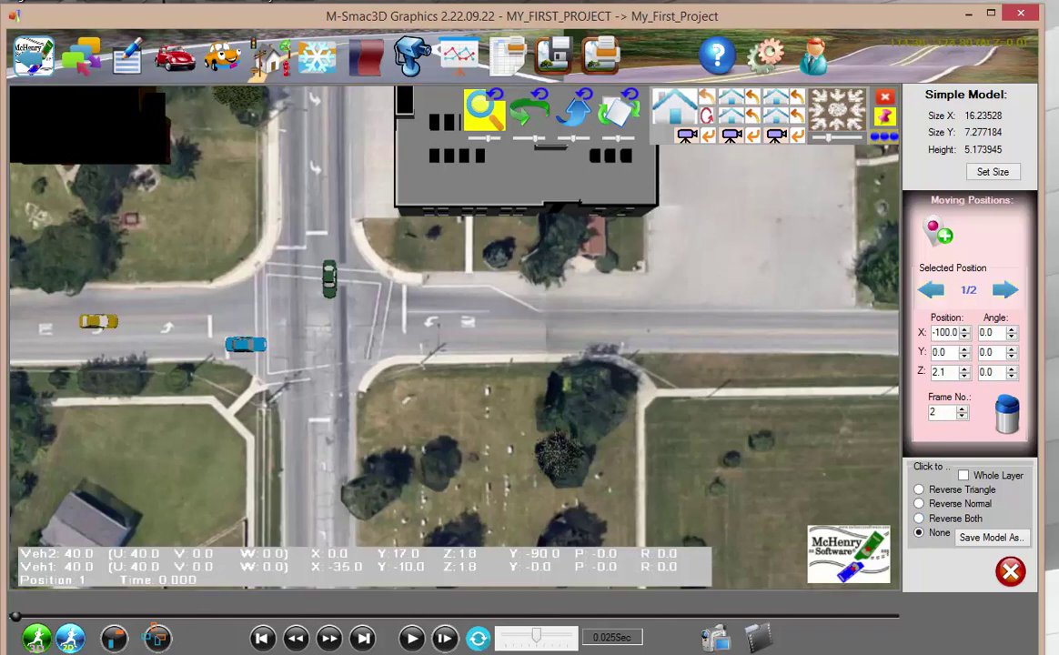
pyautogui.click(413, 638)
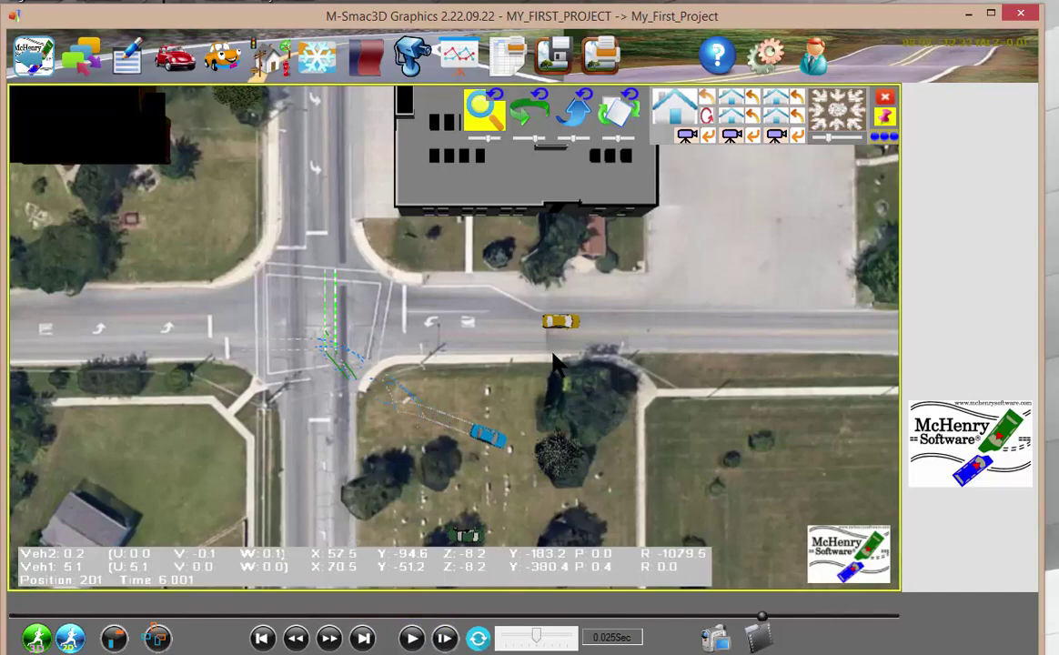
# - Add an animulated vehicle using the Ford_Aerostar_Van.M3D model from the Models3D folder
pyautogui.click(221, 56)
pyautogui.click(239, 86)
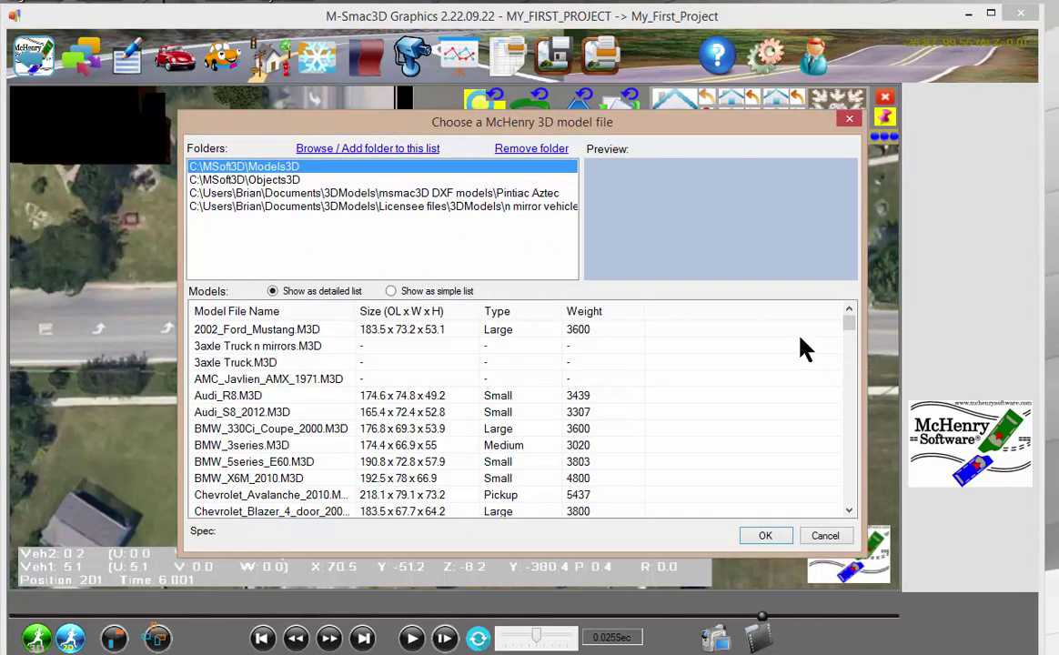
pyautogui.moveTo(848, 325); pyautogui.dragTo(849, 368)
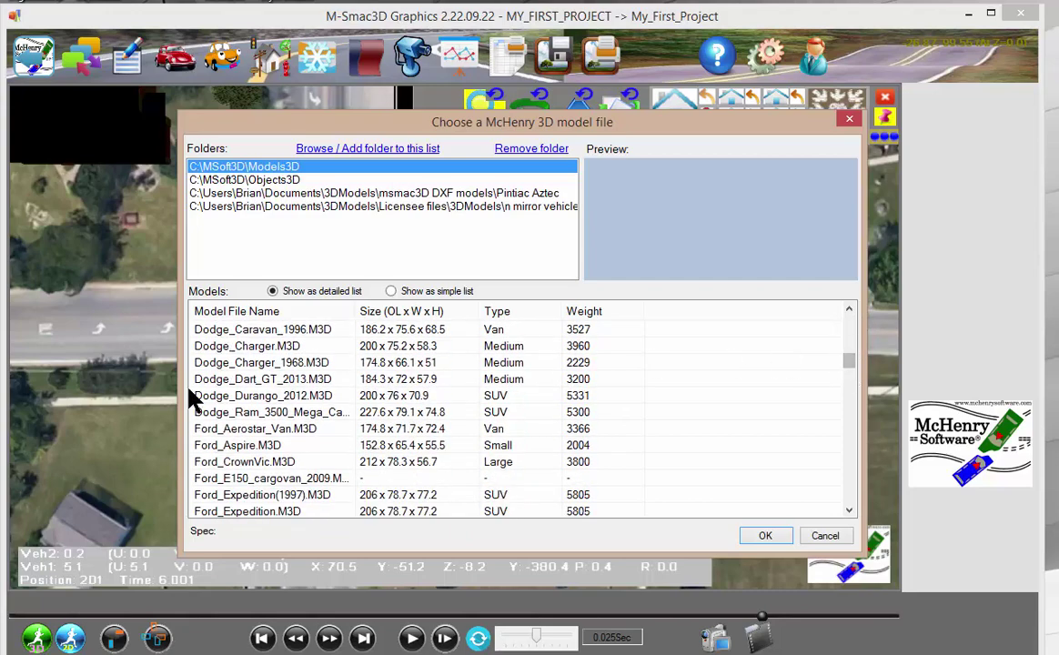
pyautogui.click(271, 434)
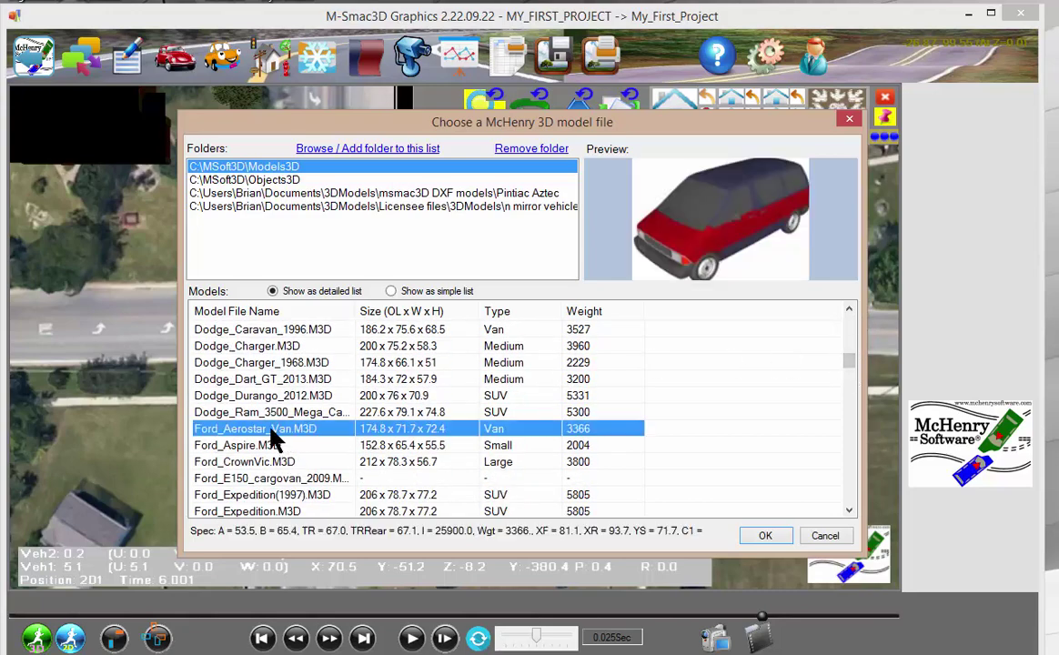
pyautogui.click(759, 537)
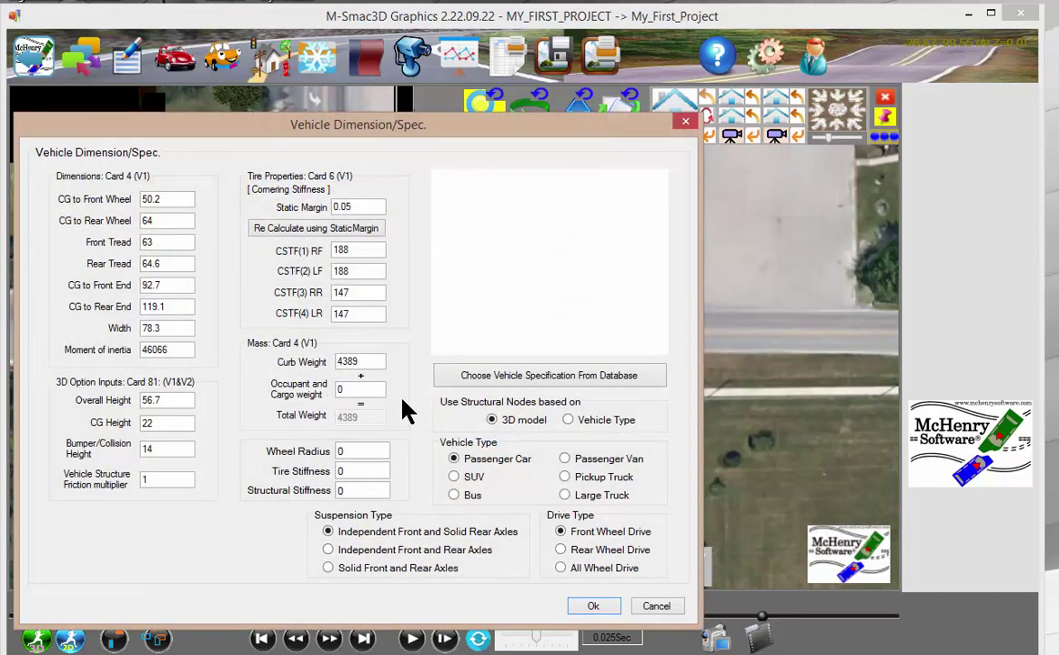
# - Search the vehicle specification database for aerostar
pyautogui.click(480, 379)
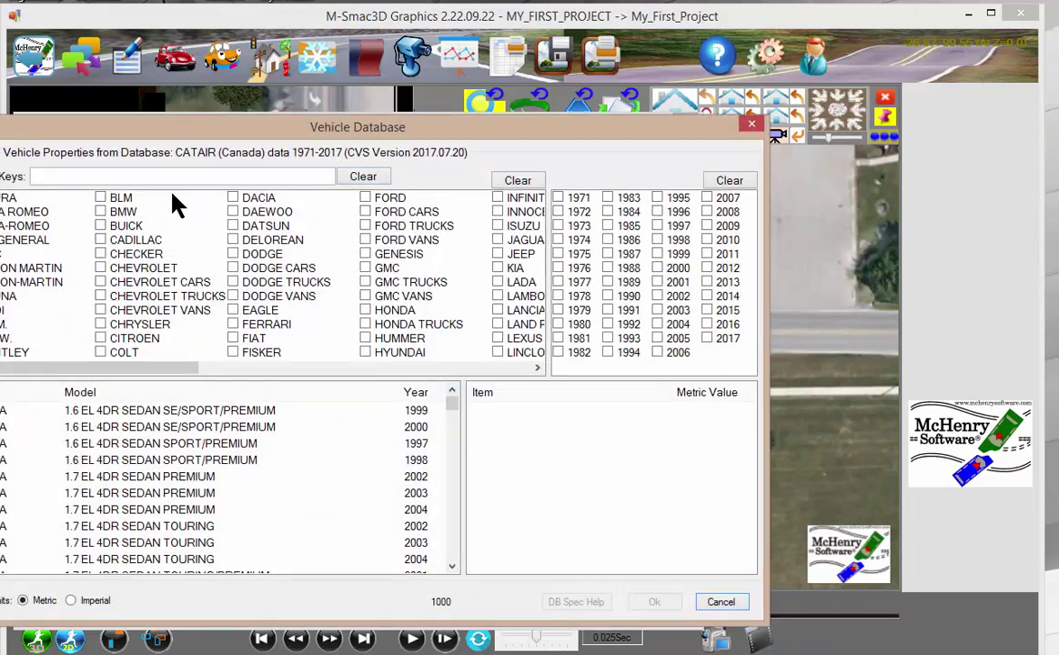
pyautogui.write('aeo')
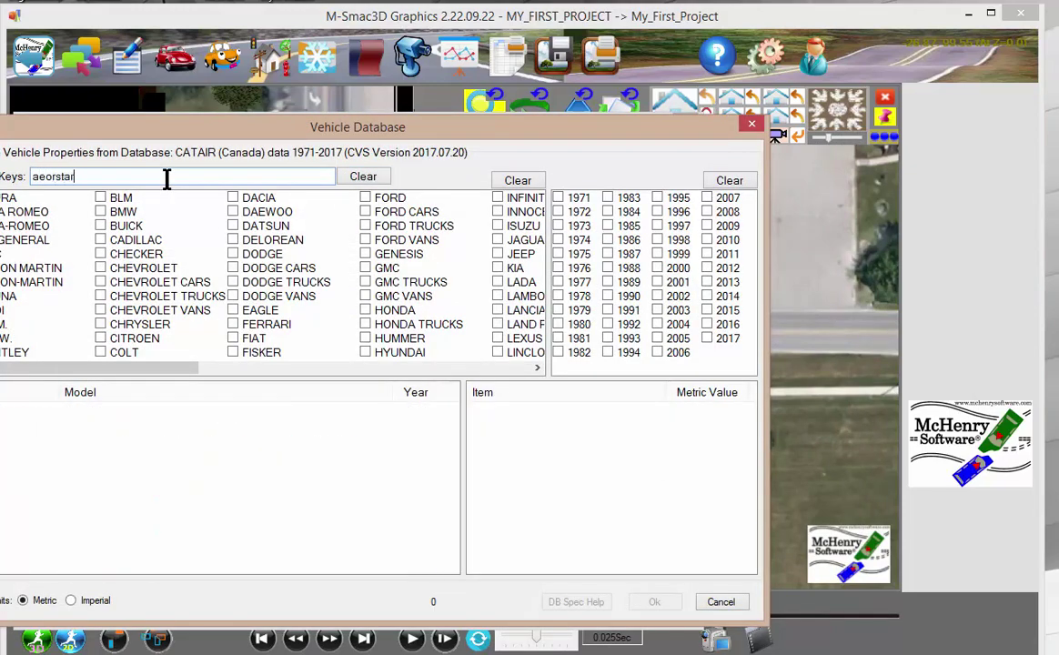
pyautogui.write('rstar')
pyautogui.press('BackSpace')
pyautogui.press('BackSpace')
pyautogui.press('BackSpace')
pyautogui.press('BackSpace')
pyautogui.press('BackSpace')
pyautogui.press('BackSpace')
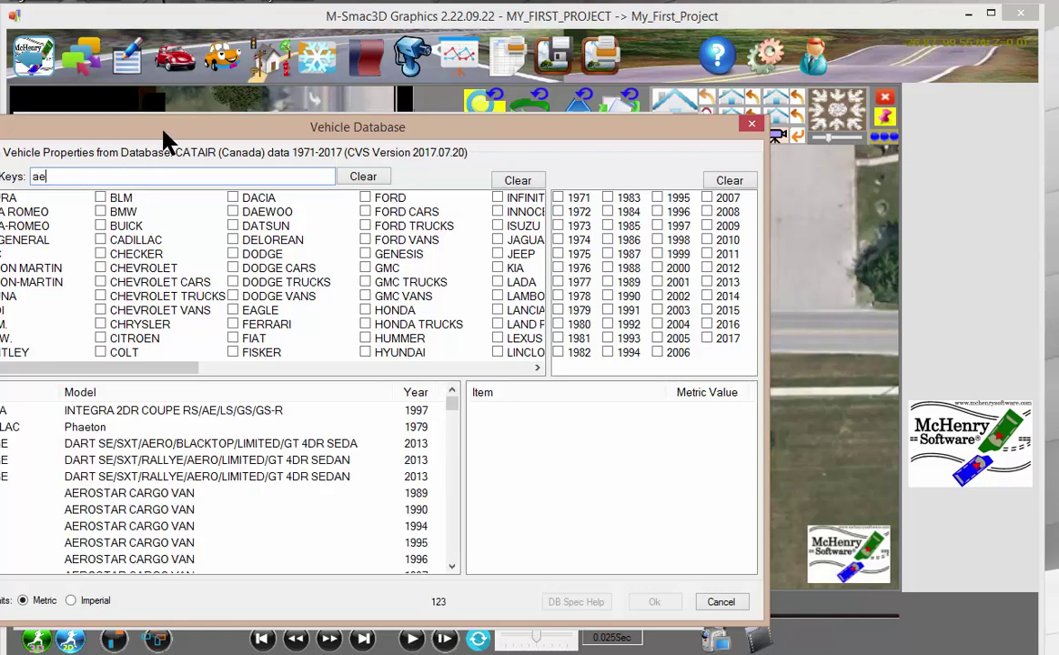
pyautogui.write('rostar')
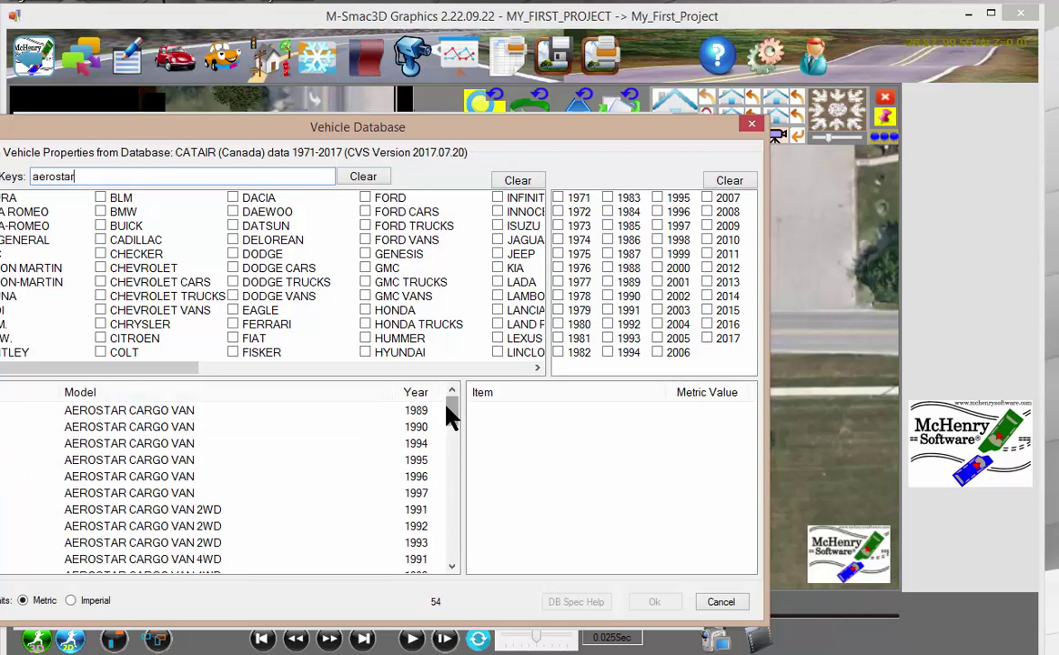
# - Apply the 1994 AEROSTAR CARGO VAN EXTENDED LENGTH specification and accept the vehicle dimensions
pyautogui.moveTo(452, 415); pyautogui.dragTo(457, 455)
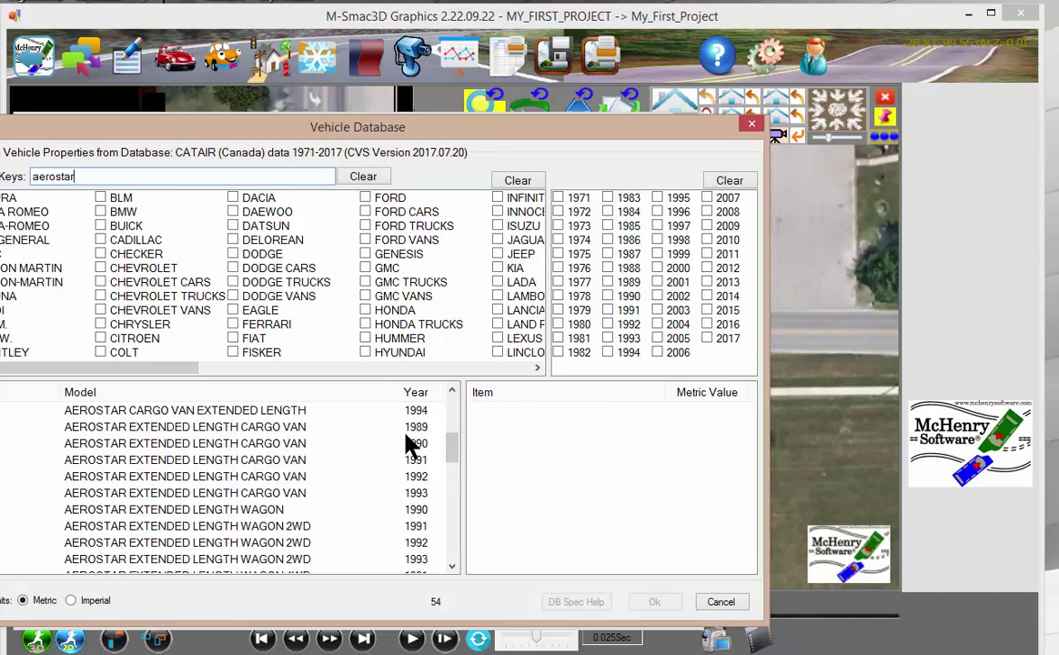
pyautogui.click(420, 411)
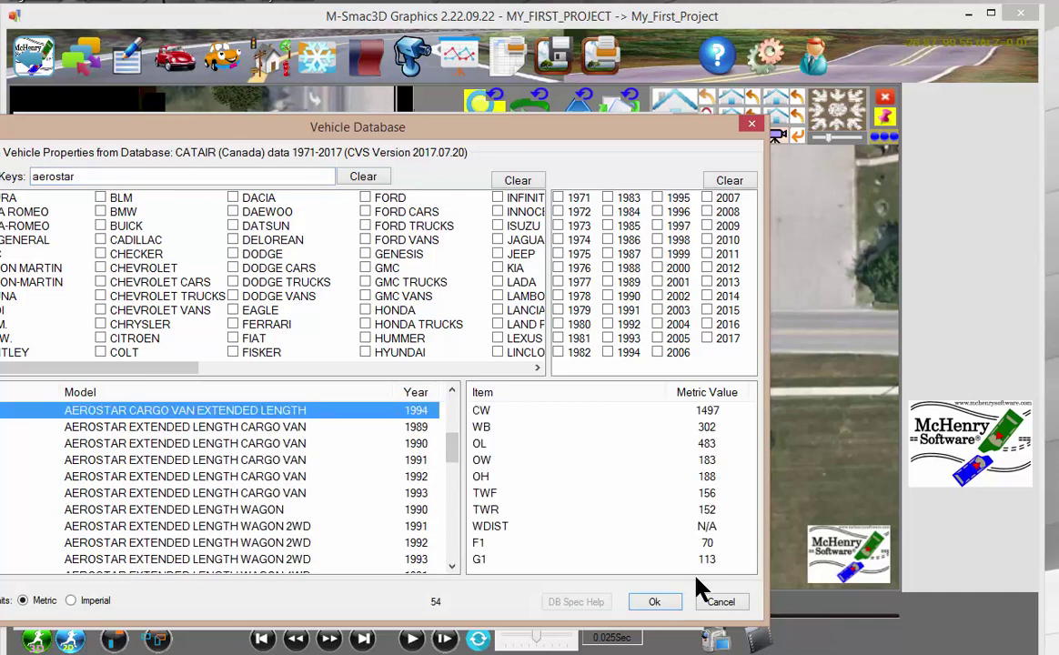
pyautogui.click(657, 604)
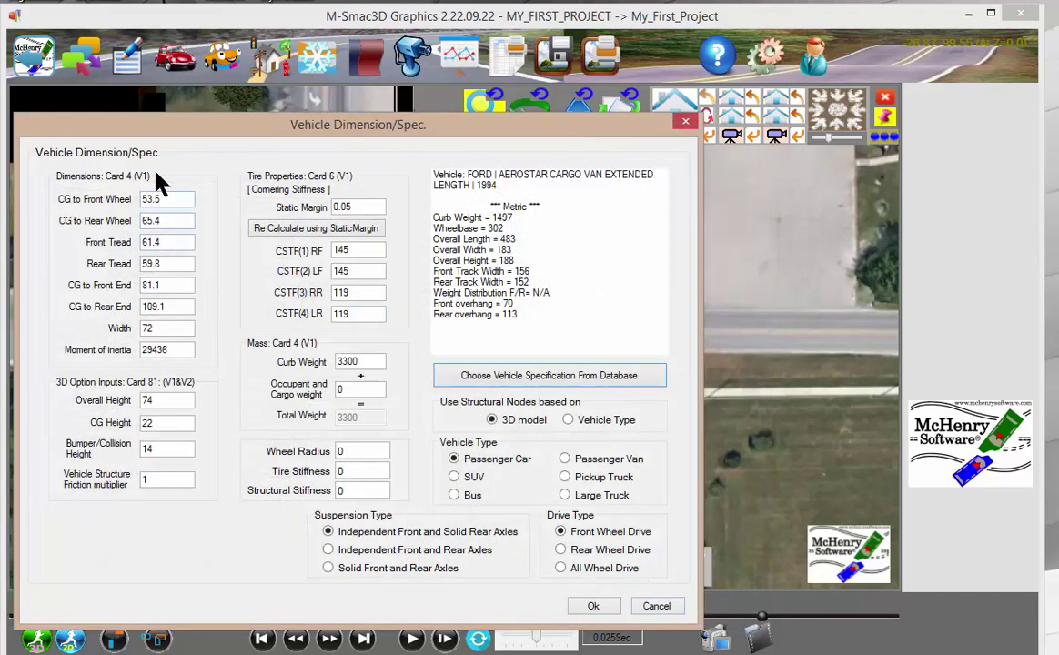
pyautogui.click(594, 607)
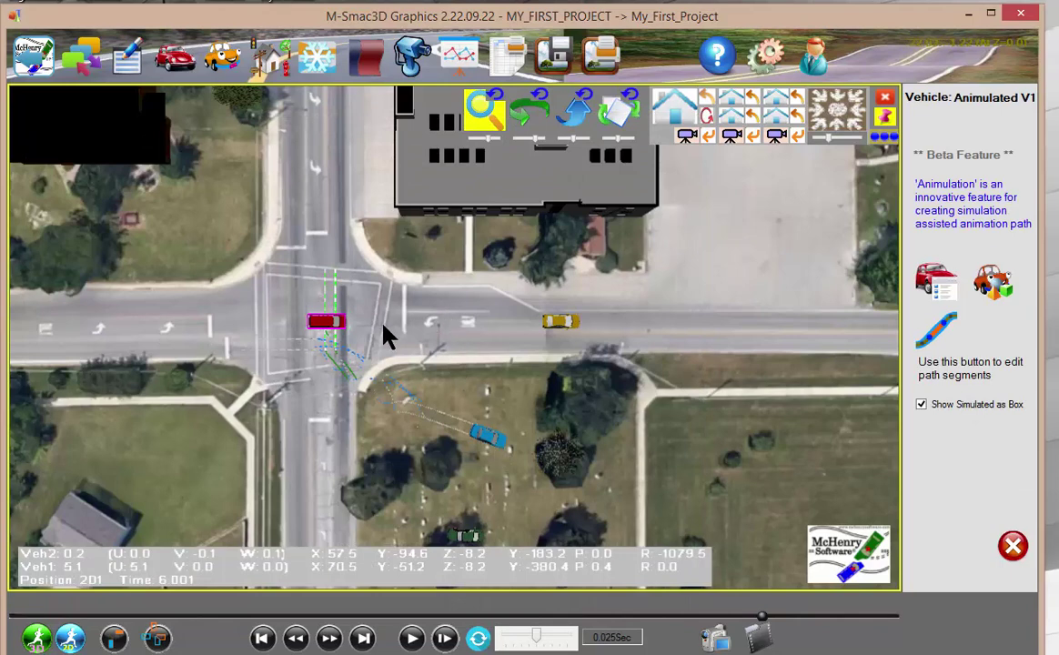
# - Open the animulated van's path segments for editing and set the first segment's Z angle to -29
pyautogui.click(938, 332)
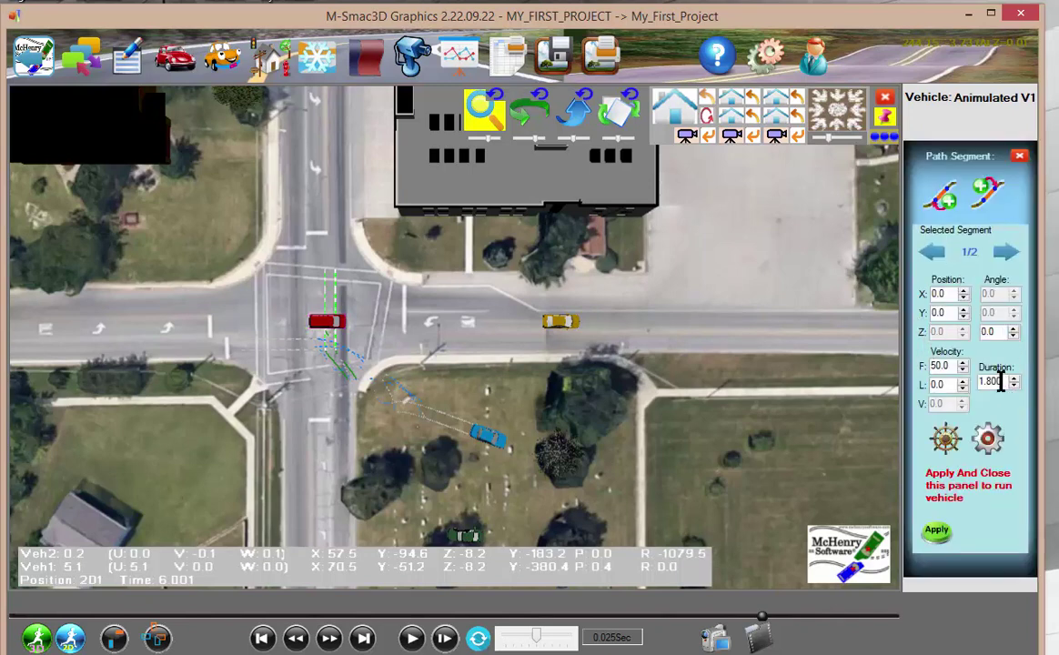
pyautogui.moveTo(1012, 330); pyautogui.dragTo(1010, 330)
pyautogui.click(1014, 335)
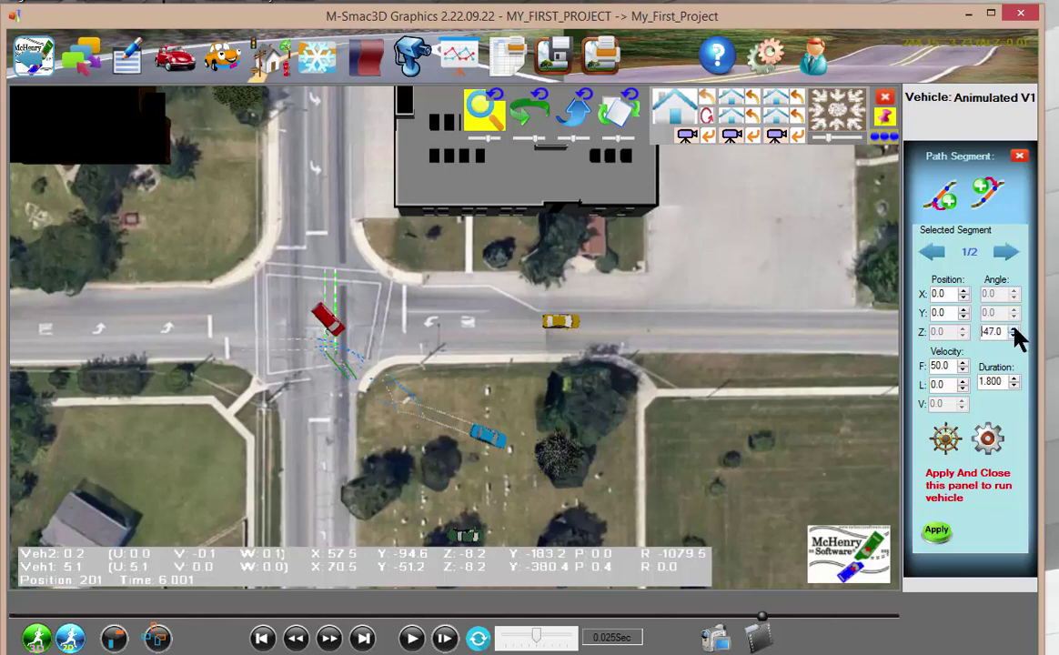
pyautogui.moveTo(1015, 336); pyautogui.dragTo(1015, 335)
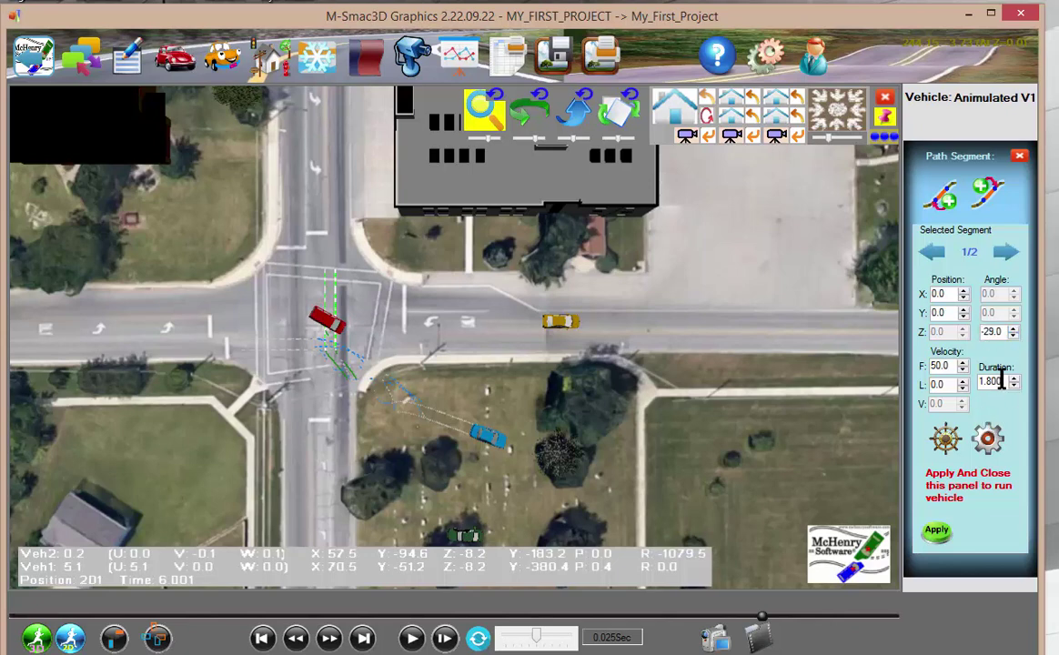
# - Set the van's first path segment to a duration of 3 and a forward velocity of 40
pyautogui.moveTo(1002, 379); pyautogui.dragTo(914, 367)
pyautogui.write('3')
pyautogui.press('Return')
pyautogui.moveTo(944, 367); pyautogui.dragTo(912, 367)
pyautogui.write('40')
pyautogui.press('Return')
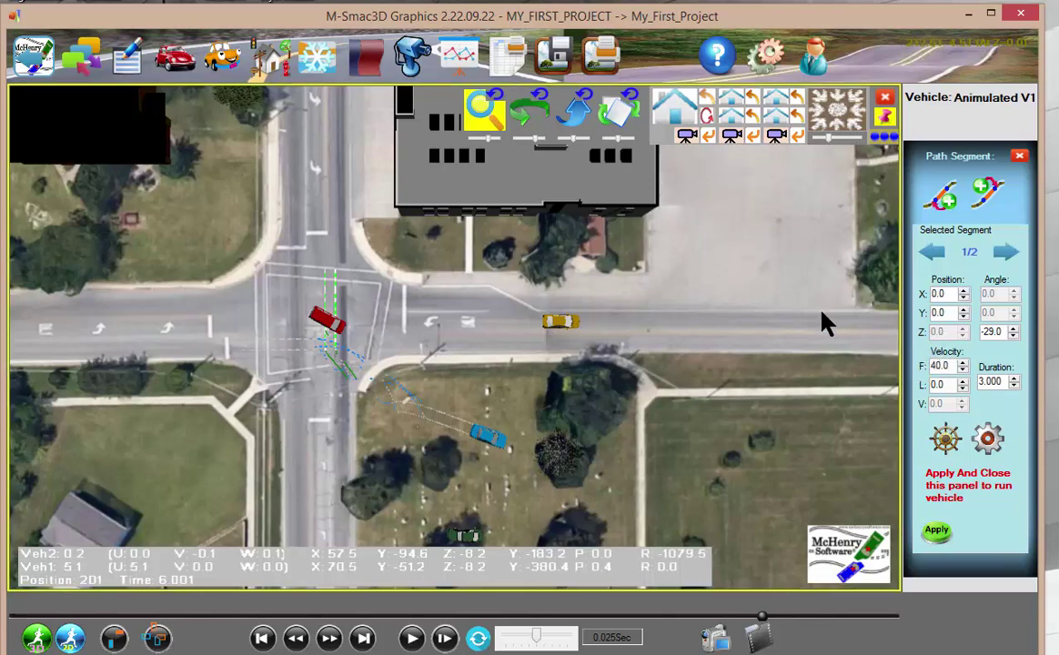
# - Set the X of the van's end position in the second path segment to 80
pyautogui.click(1005, 253)
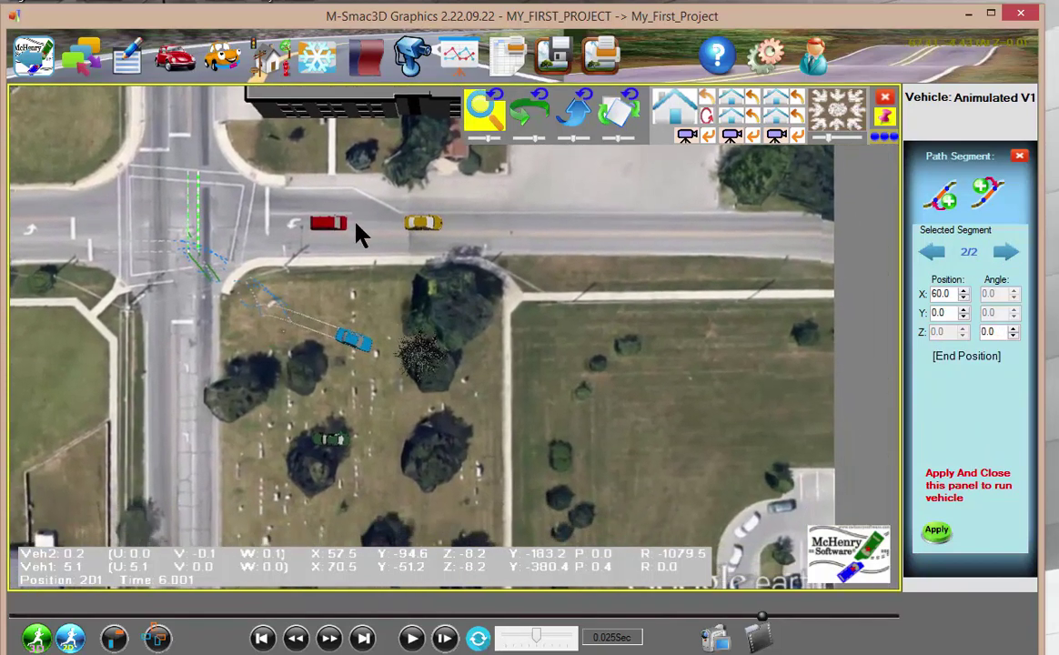
pyautogui.click(963, 299)
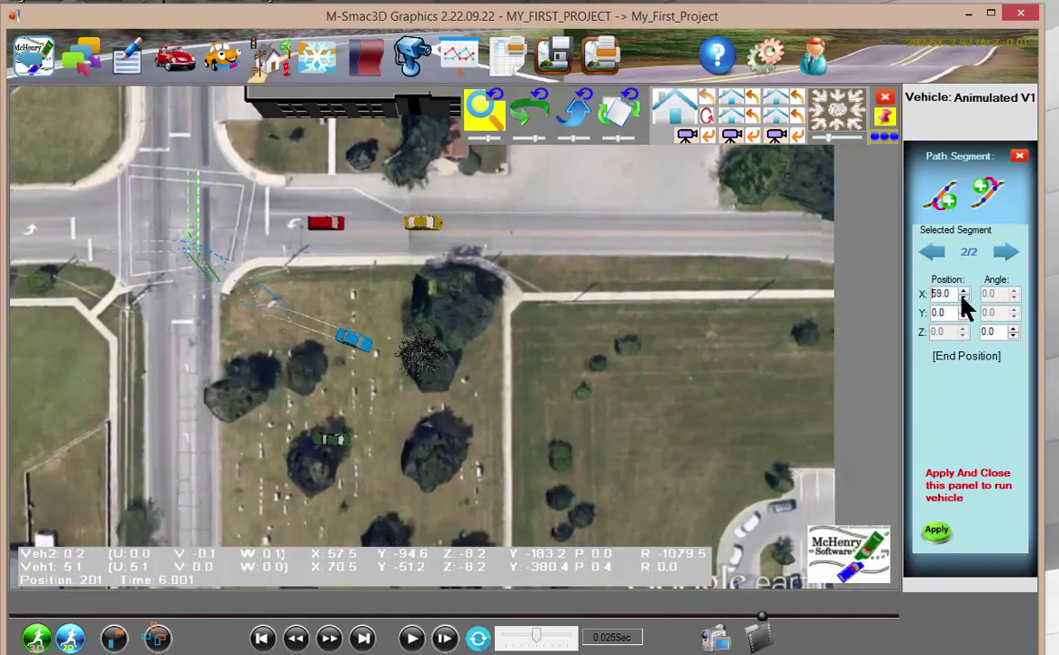
pyautogui.scroll(7, 962, 291)
pyautogui.scroll(16, 962, 293)
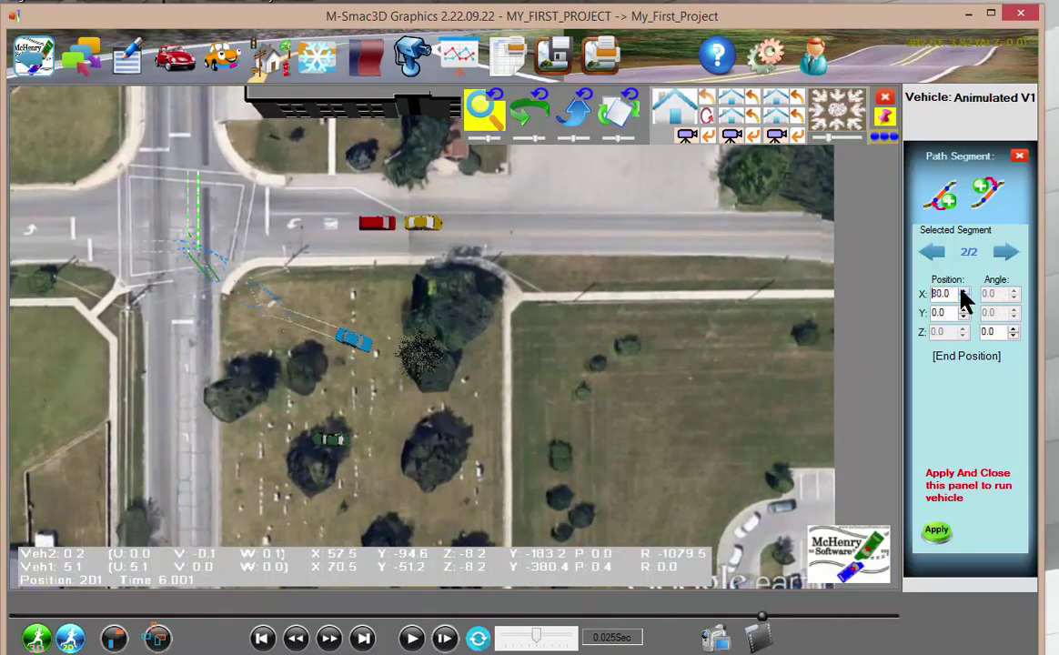
# - Set the van's end position in the second path segment to X 92 and Y -64
pyautogui.scroll(4, 962, 314)
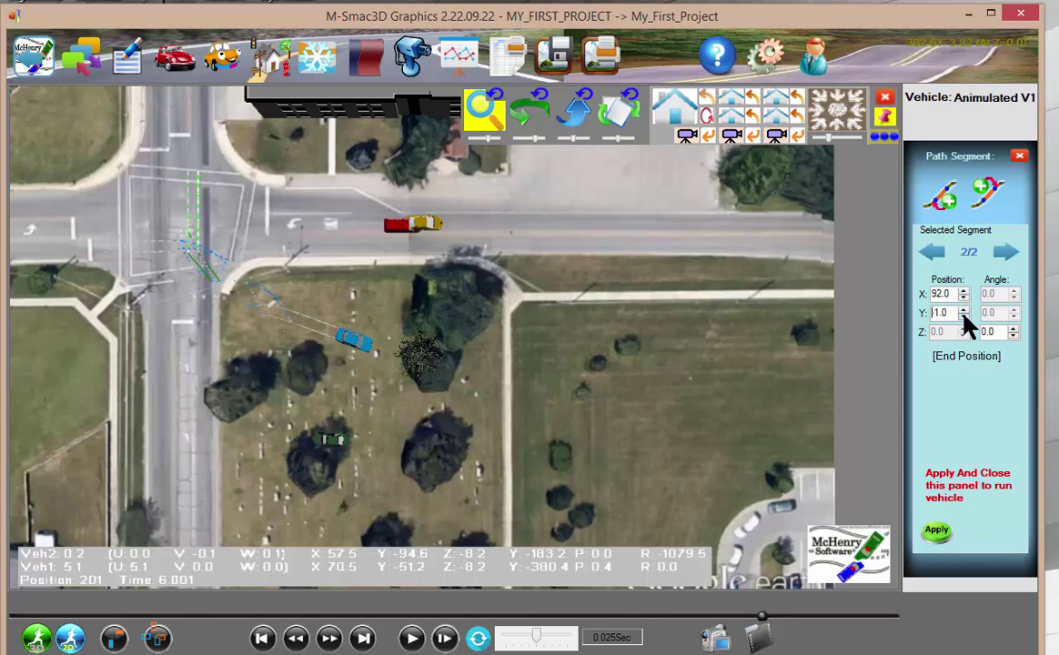
pyautogui.scroll(20, 964, 312)
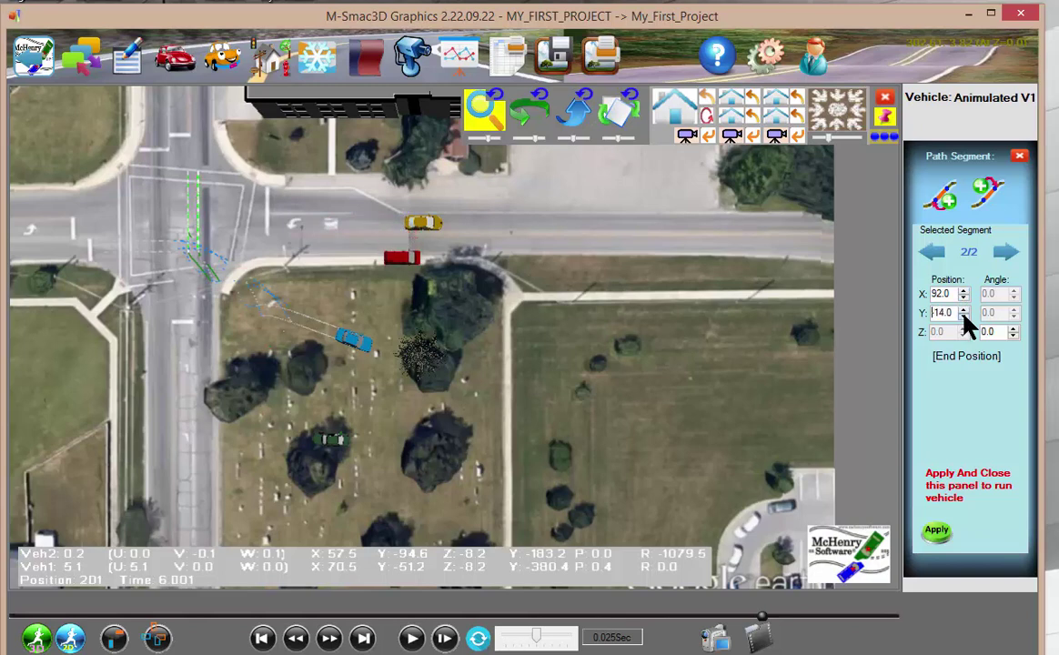
pyautogui.scroll(20, 965, 313)
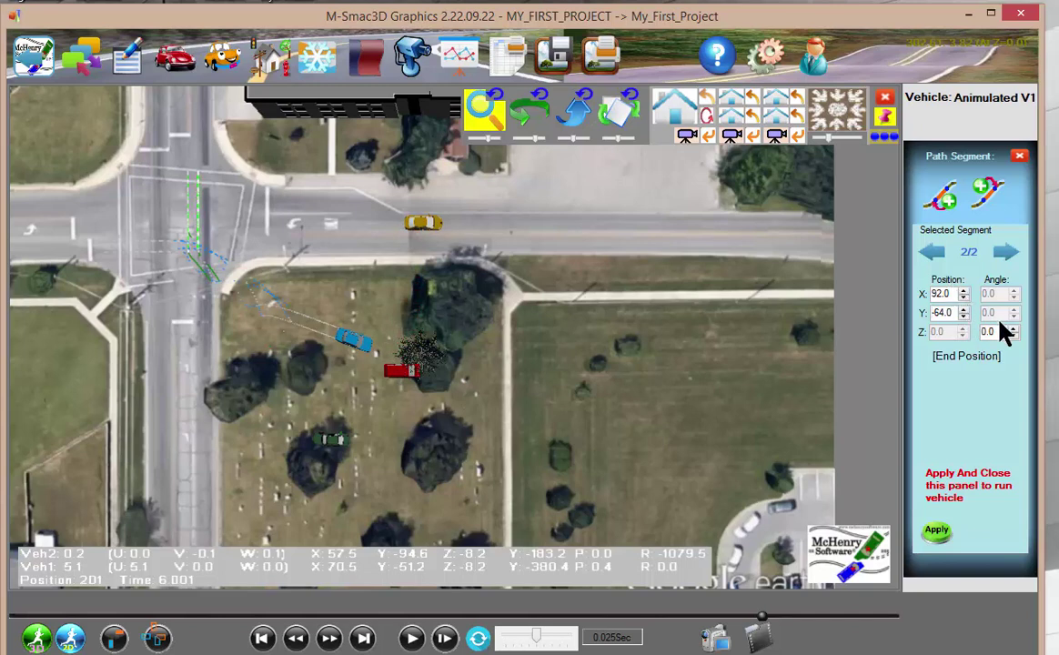
# - Set the end position's Z angle to -45, apply the path changes and close the path segment editor to run the vehicle
pyautogui.write('-')
pyautogui.scroll(3, 1014, 331)
pyautogui.scroll(11, 1013, 333)
pyautogui.press('BackSpace')
pyautogui.press('Return')
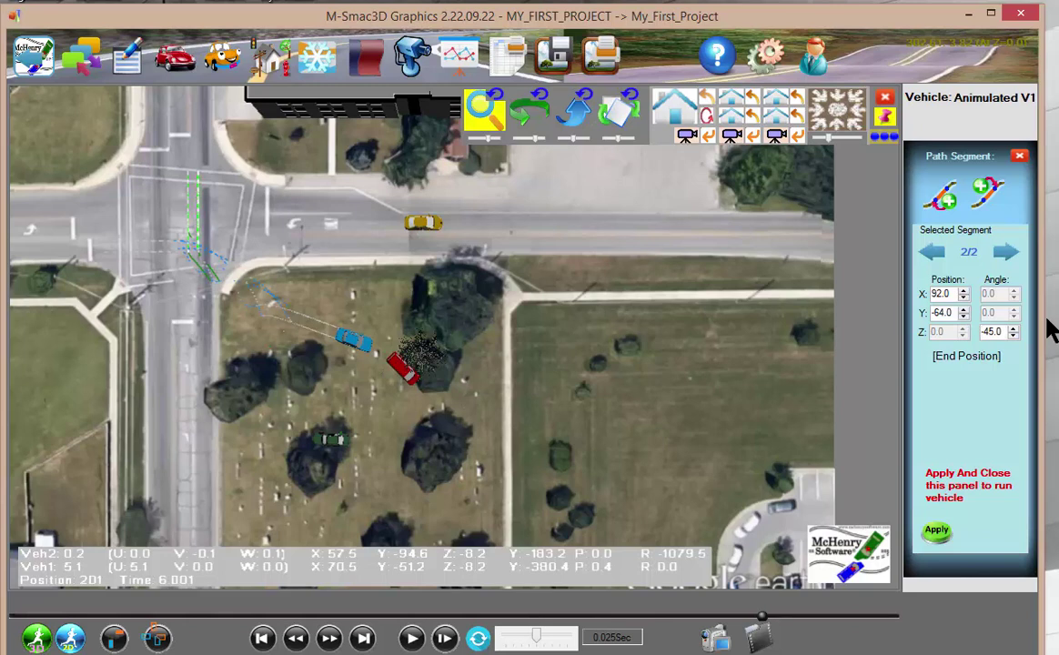
pyautogui.click(936, 531)
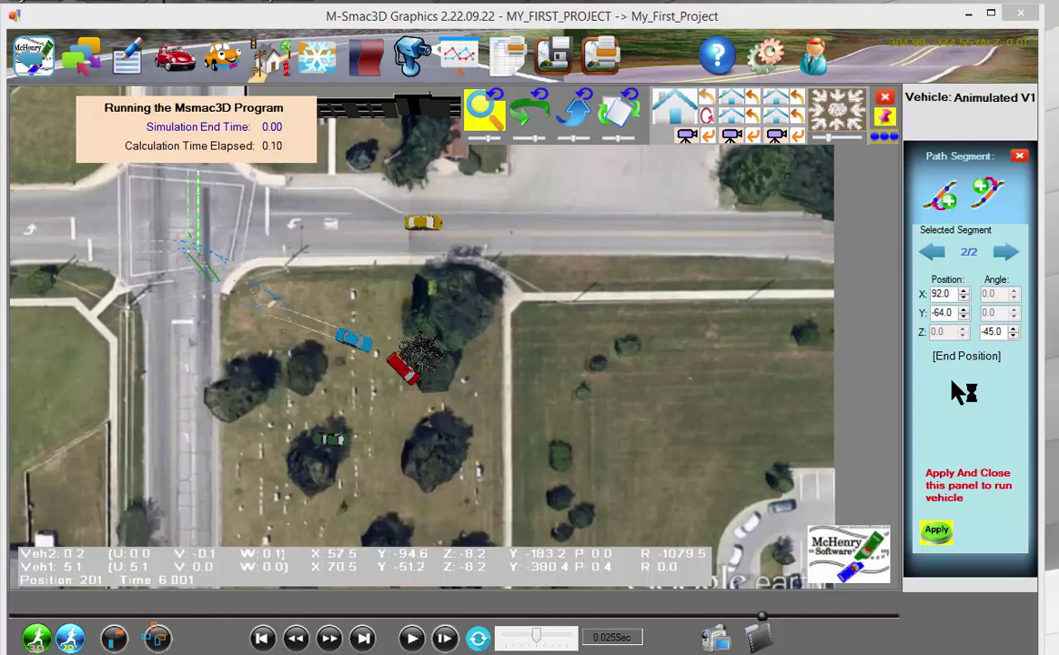
pyautogui.click(1020, 157)
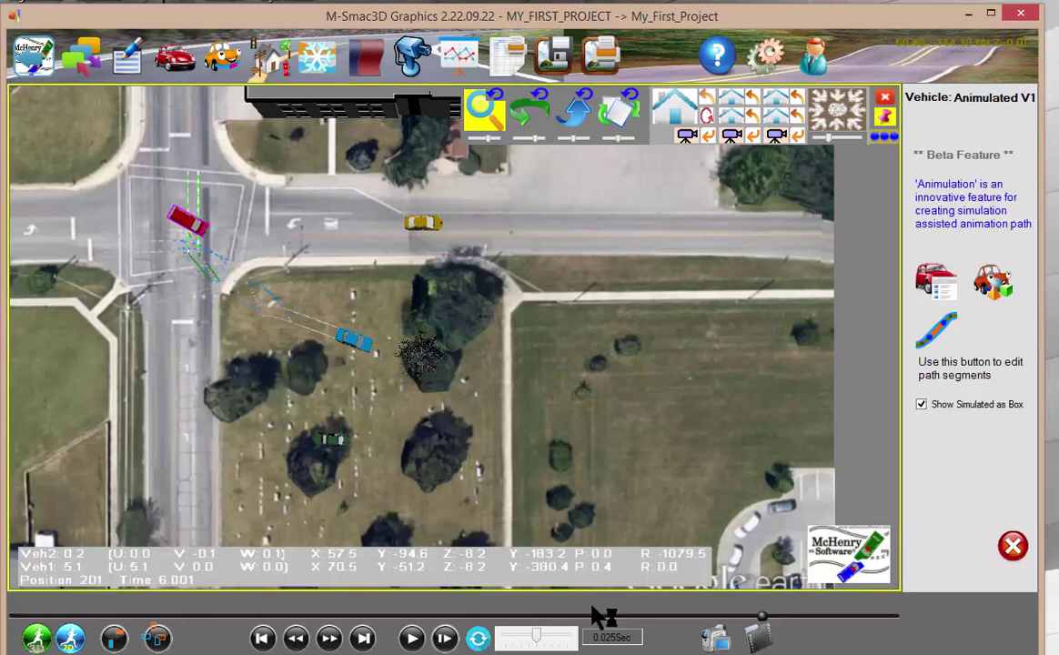
# - Scrub through the animation up to position 150 and compare the van's path with its simulated box up close
pyautogui.moveTo(755, 616); pyautogui.dragTo(15, 616)
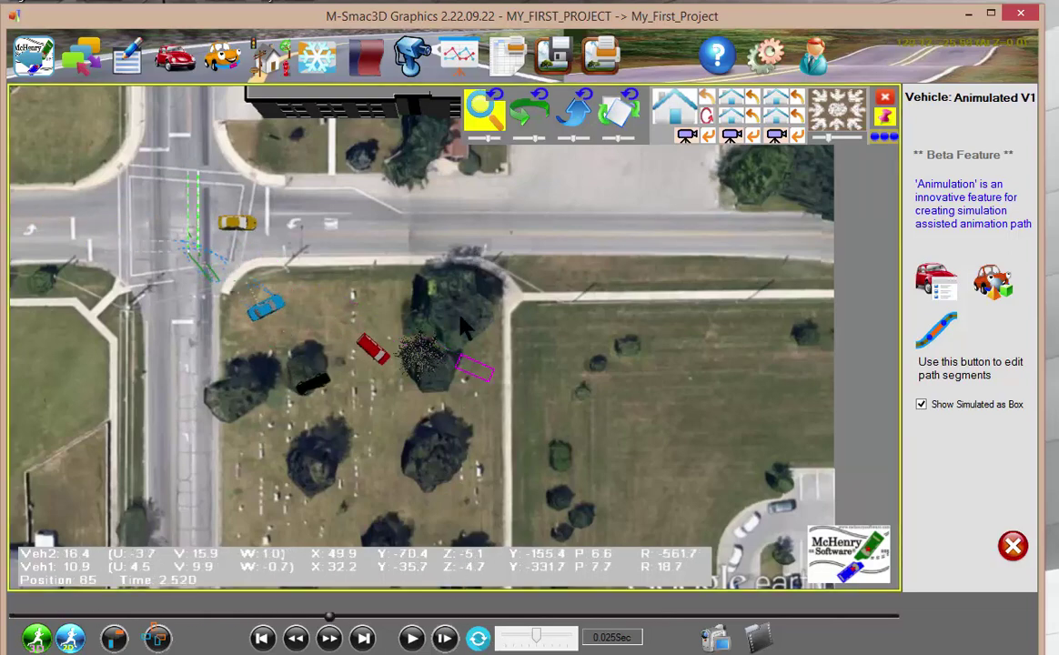
pyautogui.scroll(2, 455, 368)
pyautogui.scroll(2, 461, 371)
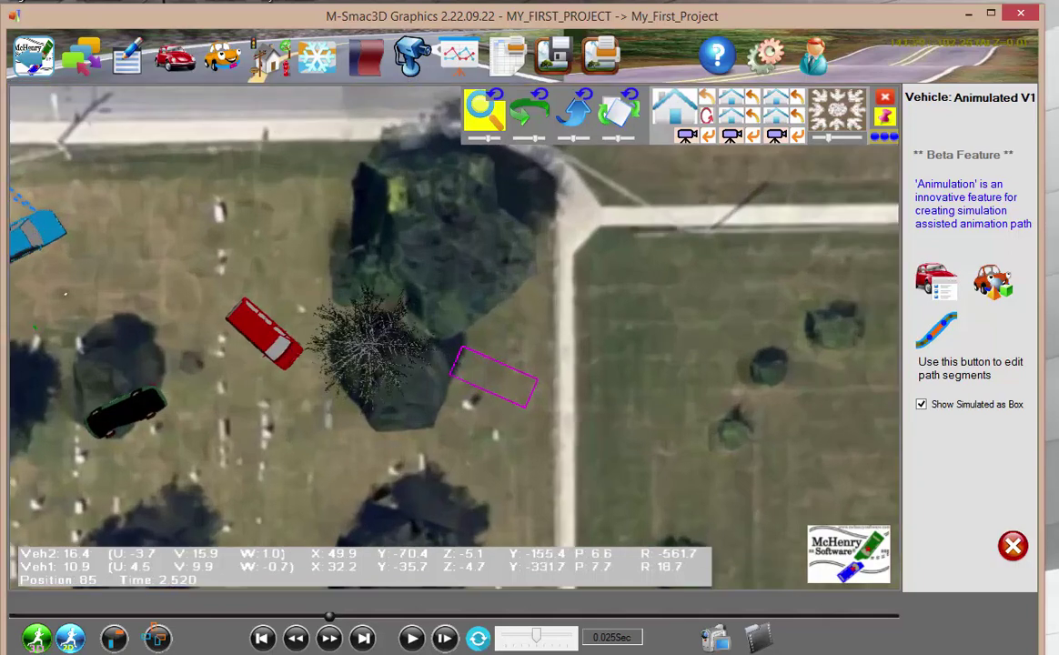
pyautogui.moveTo(324, 622); pyautogui.dragTo(571, 619)
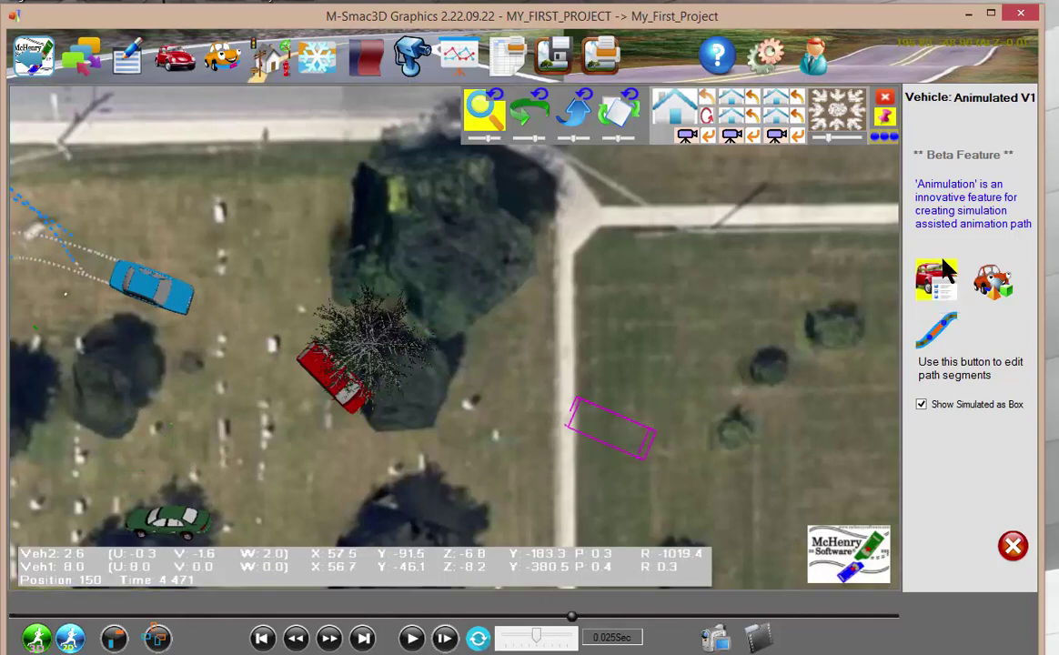
# - Reopen the van's path segments and set the X of its end position to 144
pyautogui.click(942, 343)
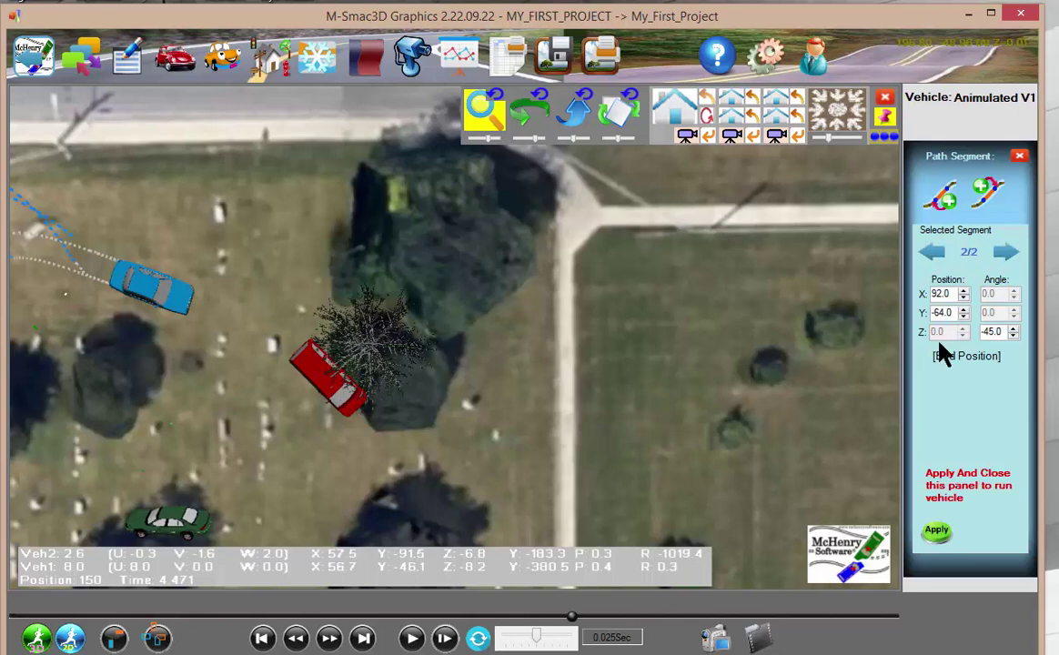
pyautogui.click(965, 294)
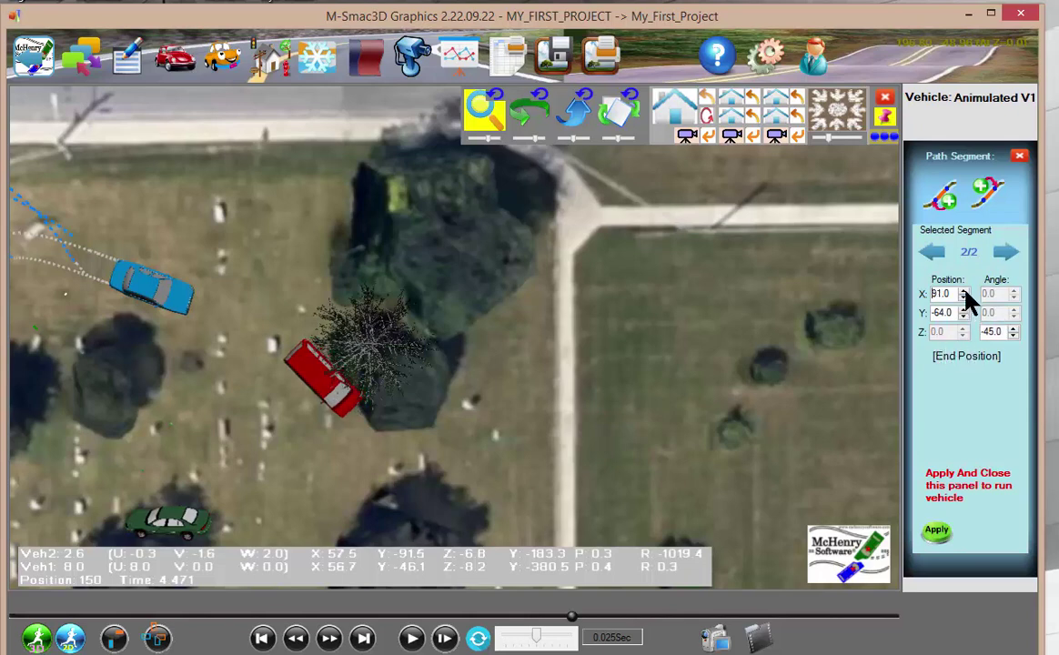
pyautogui.click(964, 290)
pyautogui.click(965, 290)
pyautogui.click(965, 289)
pyautogui.moveTo(966, 291); pyautogui.dragTo(964, 309)
pyautogui.click(965, 315)
pyautogui.click(963, 316)
pyautogui.click(964, 316)
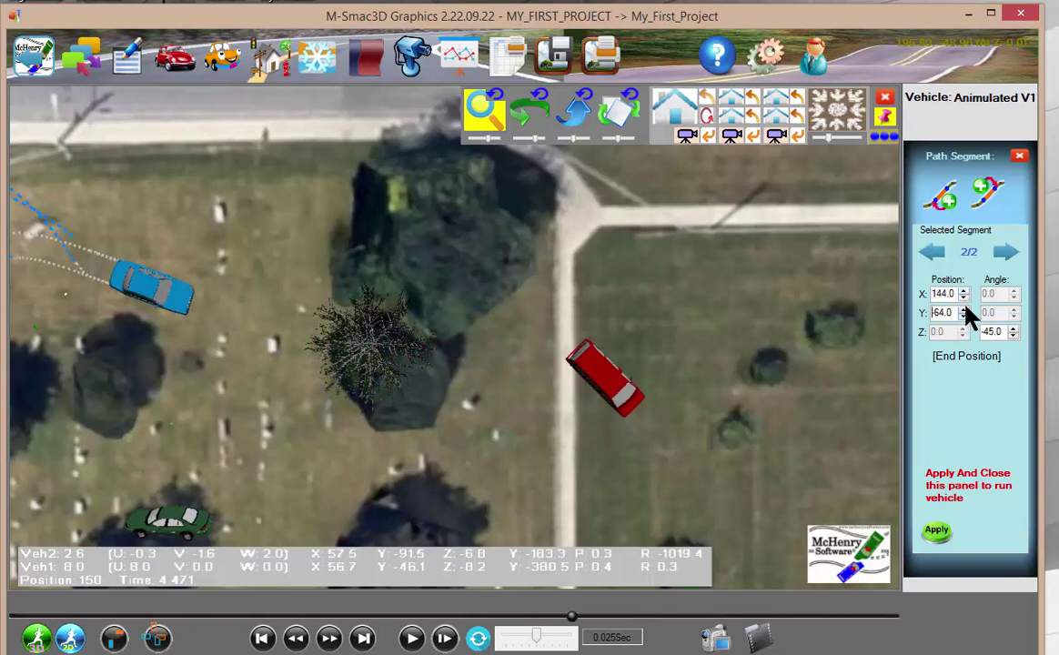
# - Set the Z angle of the van's end position to -25 and apply the path changes
pyautogui.click(1014, 329)
pyautogui.click(1012, 329)
pyautogui.click(1011, 329)
pyautogui.click(1011, 328)
pyautogui.click(1011, 329)
pyautogui.click(1012, 328)
pyautogui.click(1012, 328)
pyautogui.click(1012, 330)
pyautogui.click(1013, 329)
pyautogui.click(1012, 329)
pyautogui.click(1013, 330)
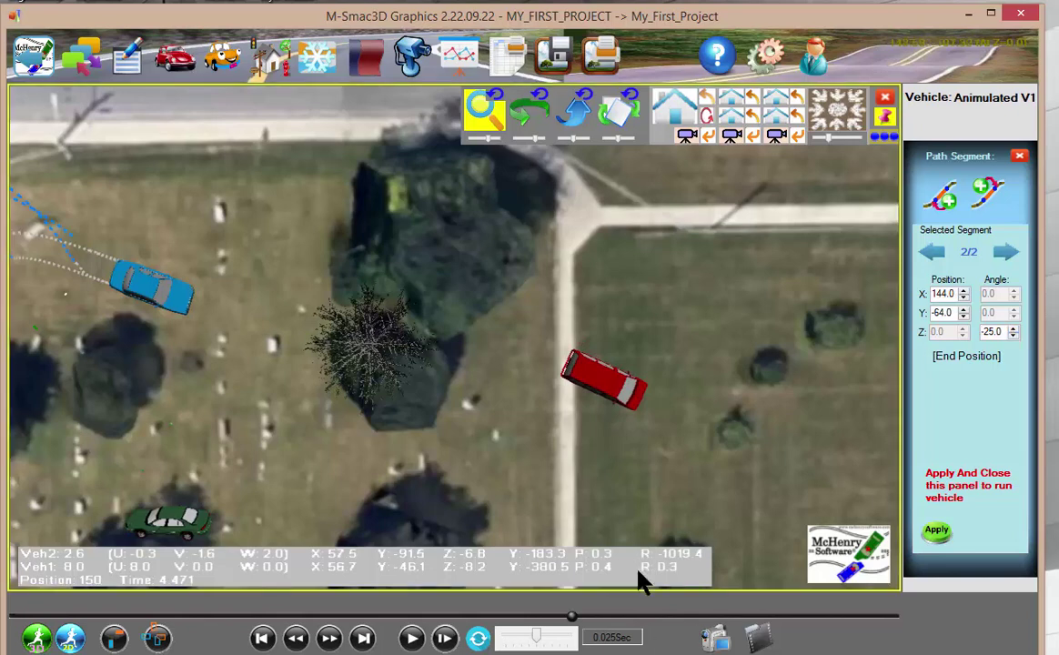
pyautogui.click(935, 534)
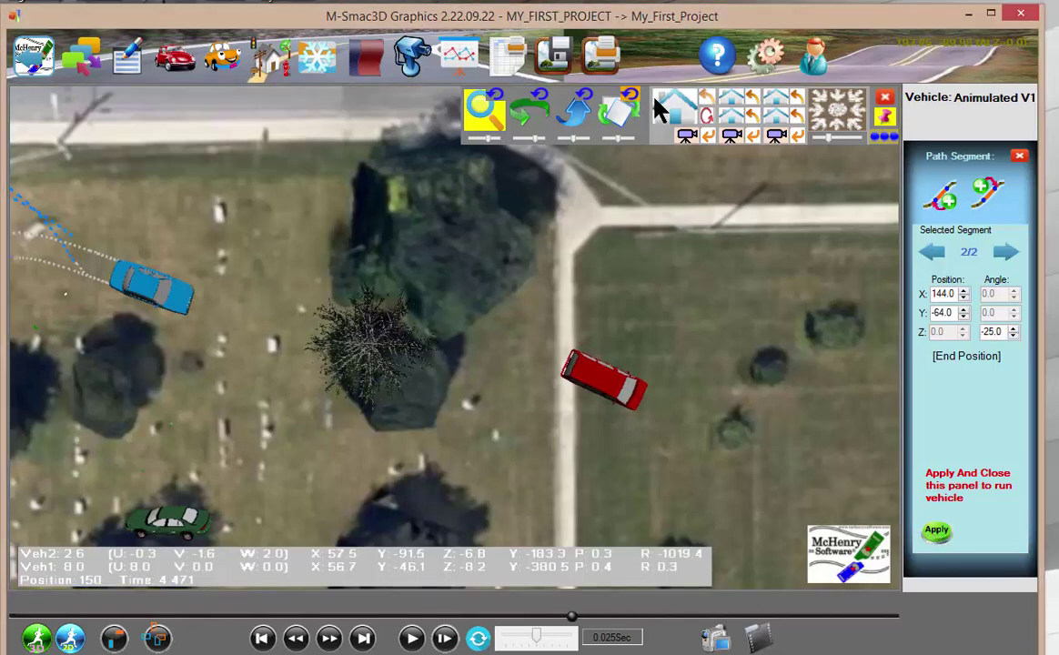
# - Restore the saved 3D perspective view, close the path segment editor and stop showing the simulated van as a box
pyautogui.click(679, 115)
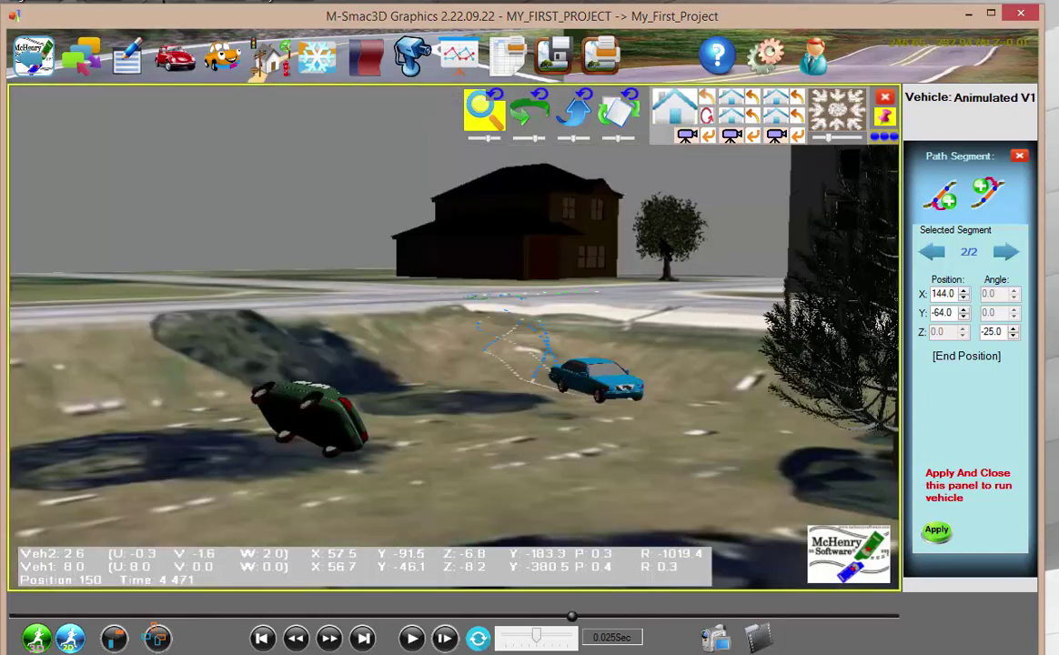
pyautogui.click(1019, 157)
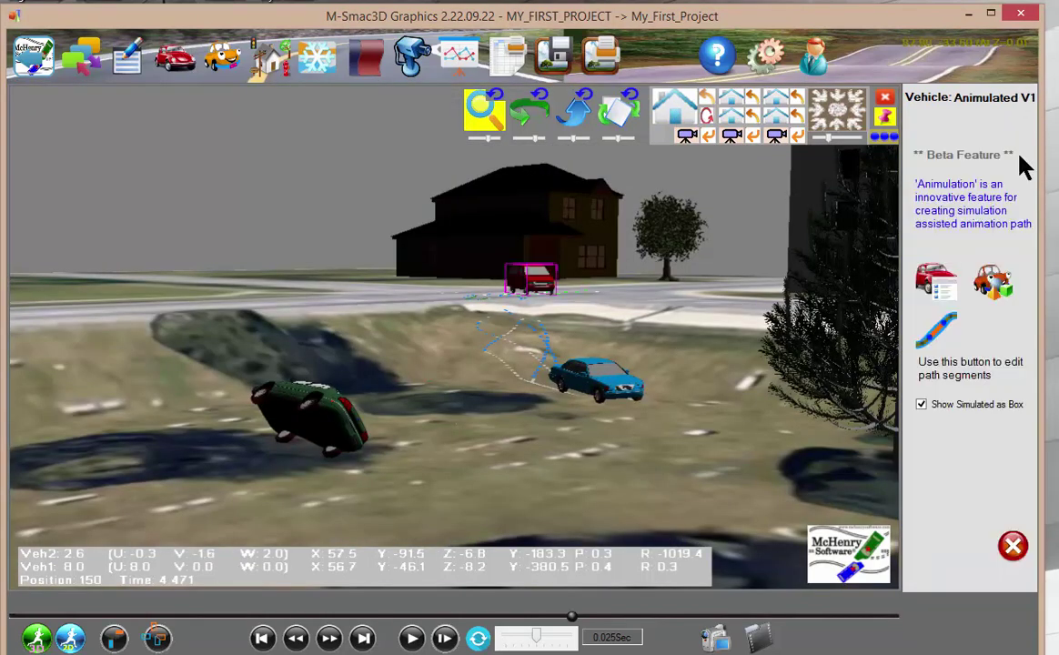
pyautogui.click(944, 414)
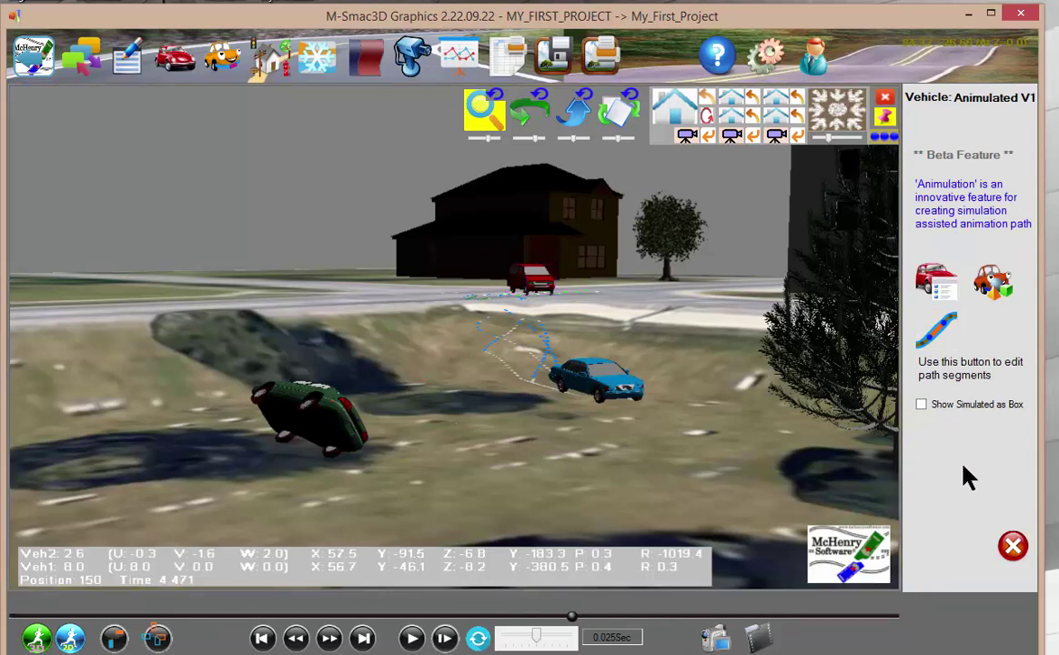
# - Play the animation in the 3D view, follow the vehicles toward the path's end, and select the red van
pyautogui.click(411, 639)
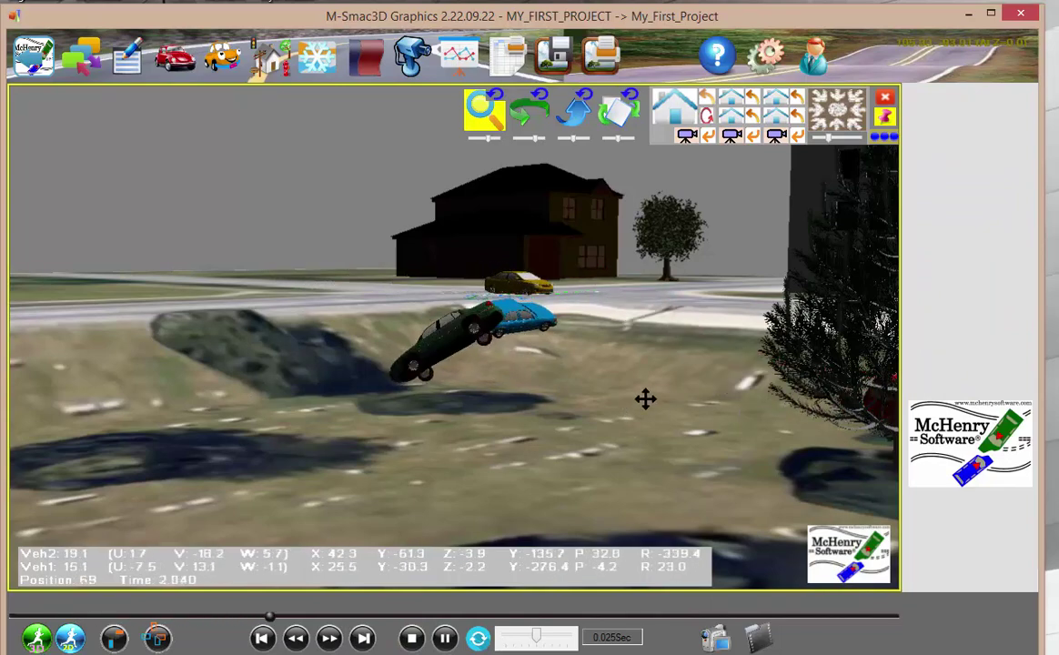
pyautogui.moveTo(645, 397); pyautogui.dragTo(421, 367)
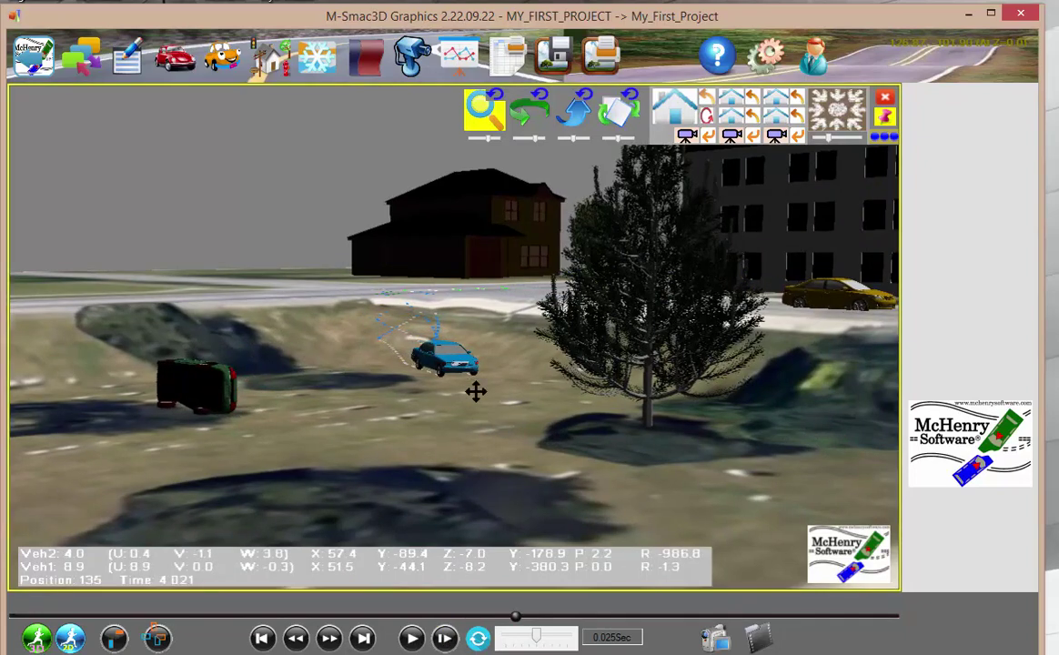
pyautogui.moveTo(475, 391); pyautogui.dragTo(319, 355)
pyautogui.click(712, 395)
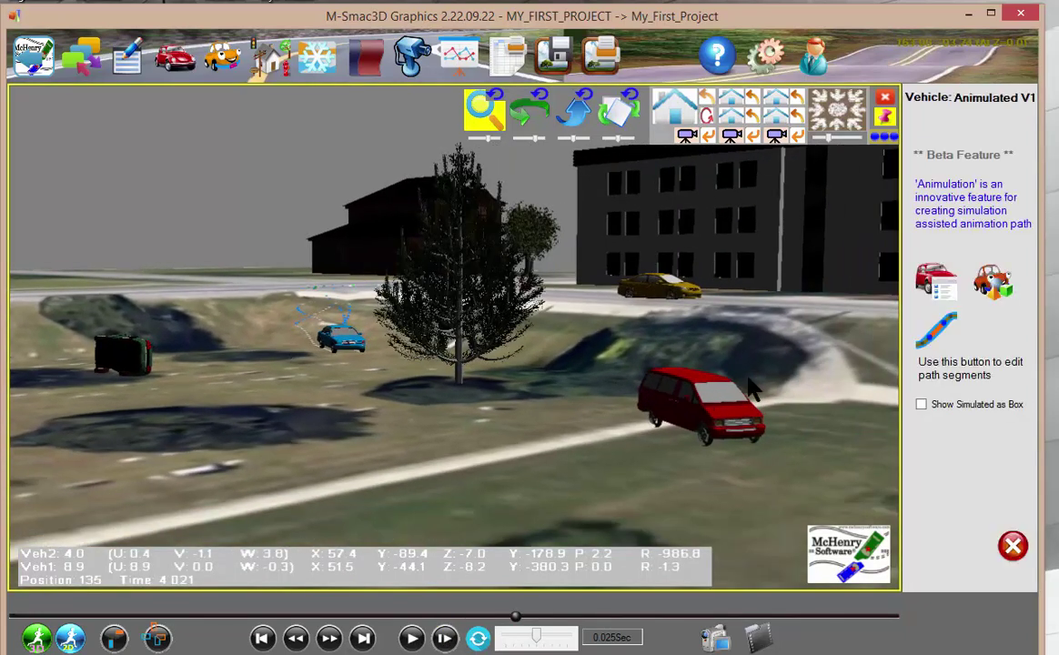
# - Review the van's end position and first path segment settings, and reselect the animated van in the scene
pyautogui.click(931, 331)
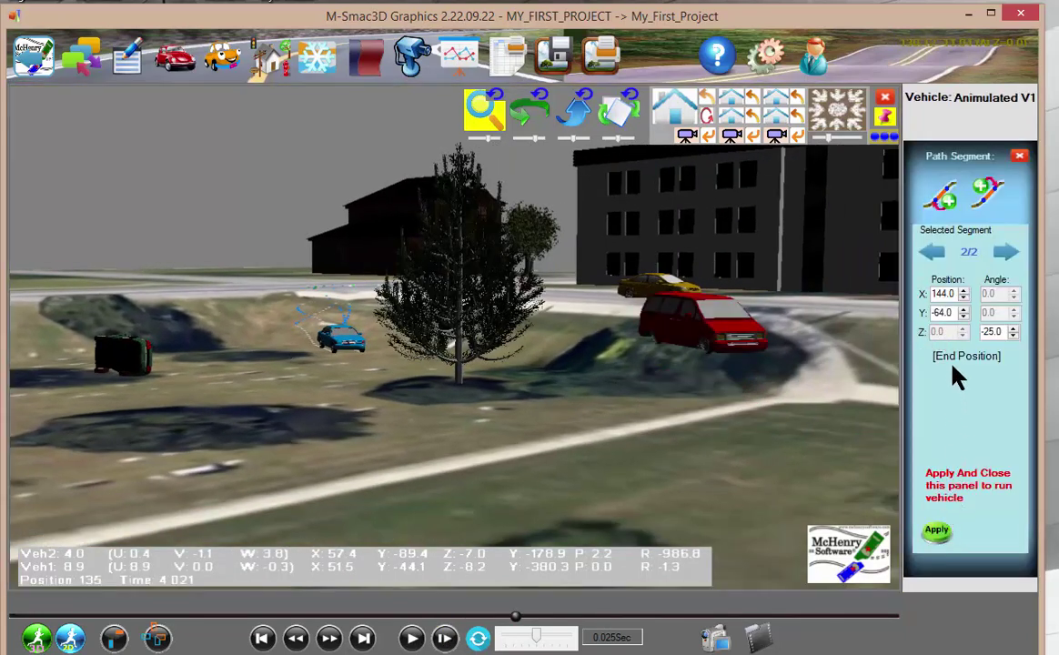
pyautogui.click(933, 254)
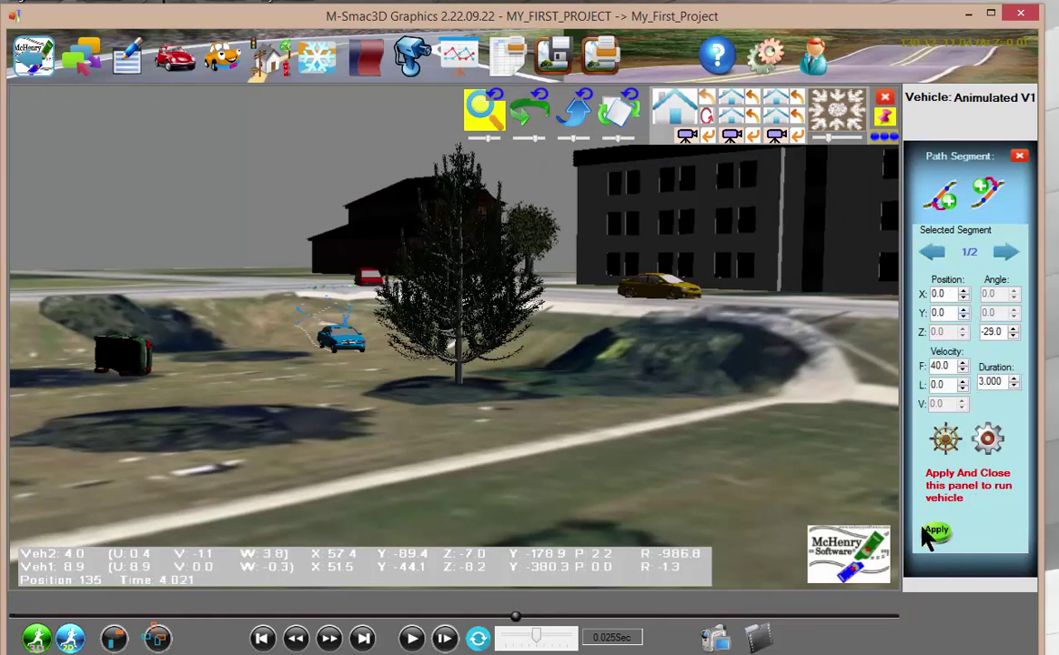
pyautogui.click(361, 276)
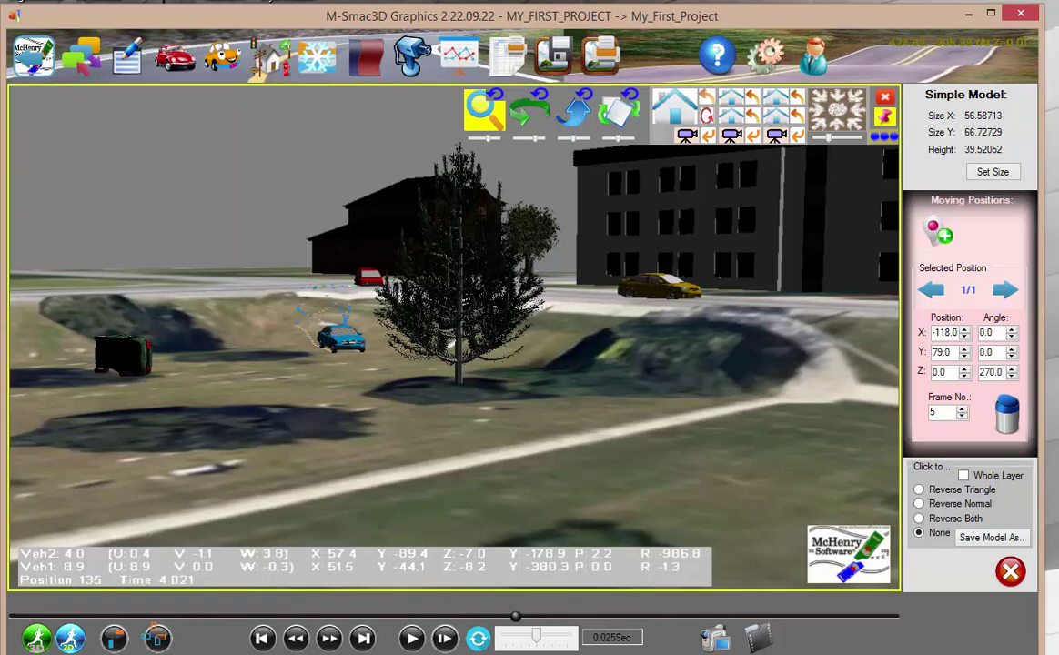
pyautogui.click(365, 275)
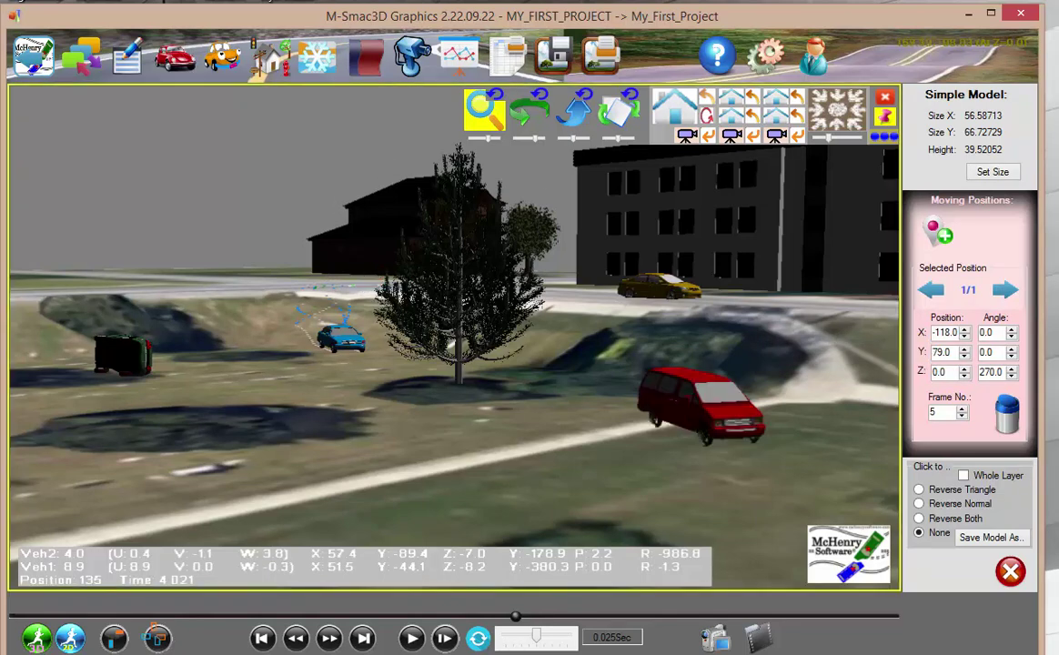
pyautogui.click(641, 392)
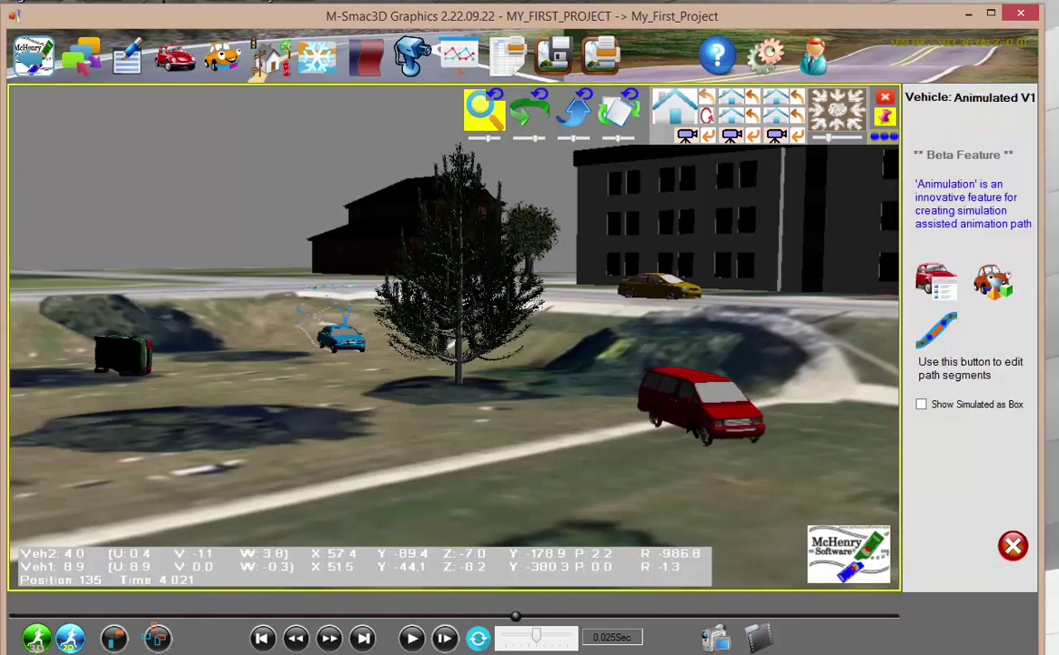
# - Show the simulated van as a box and view it with the animated van from above
pyautogui.click(922, 406)
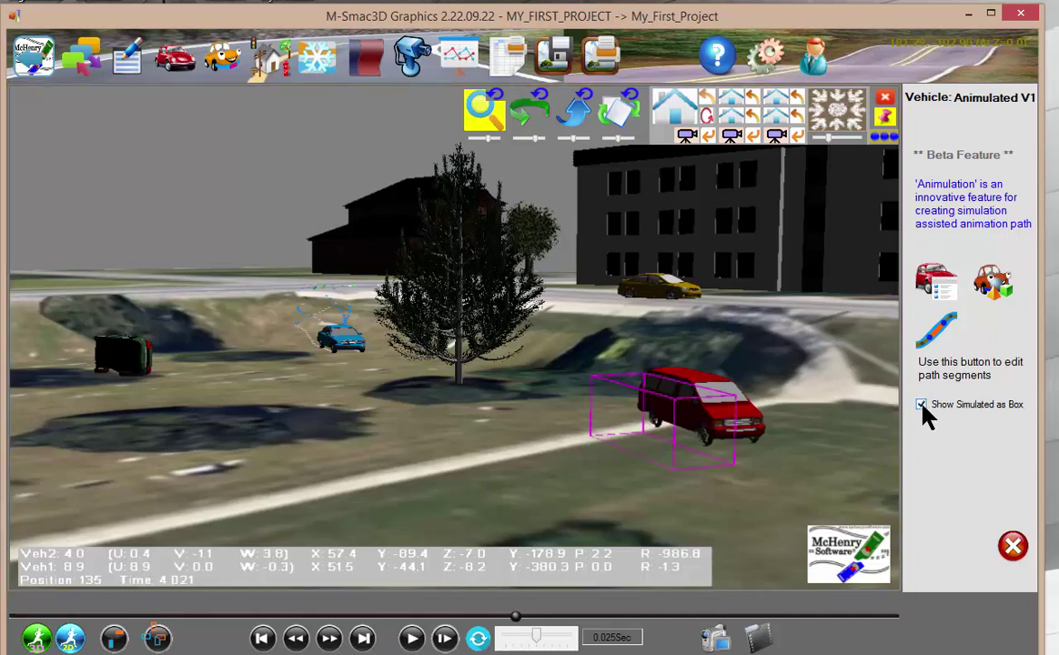
pyautogui.click(836, 119)
pyautogui.moveTo(650, 324); pyautogui.dragTo(616, 373)
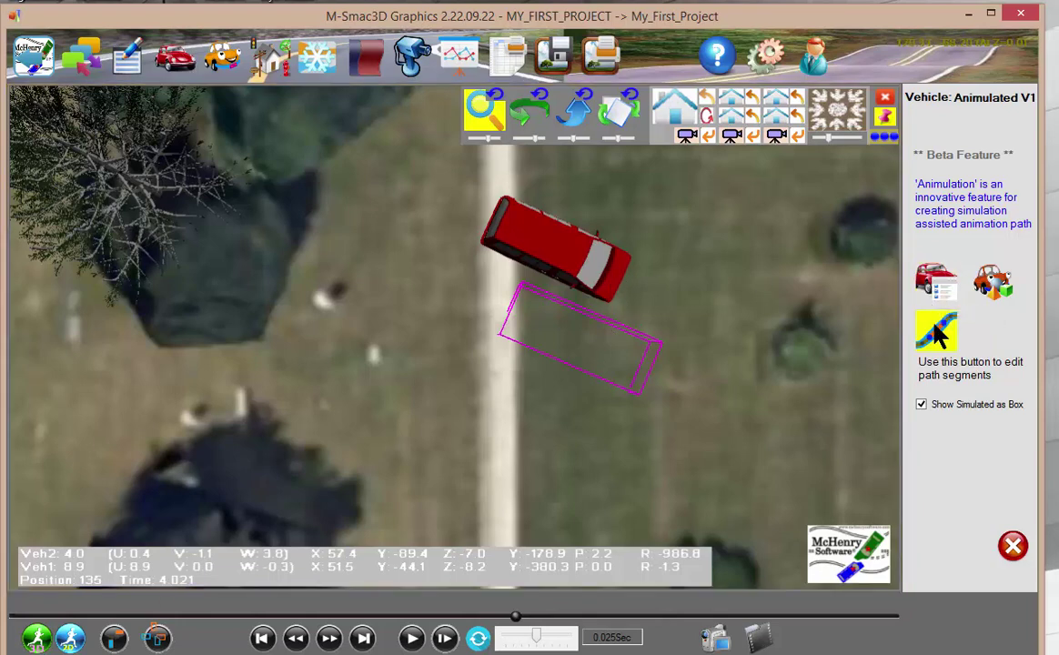
# - Set the Y of the van's end position in the second path segment to -72, apply it and close the editor
pyautogui.click(936, 332)
pyautogui.click(1005, 253)
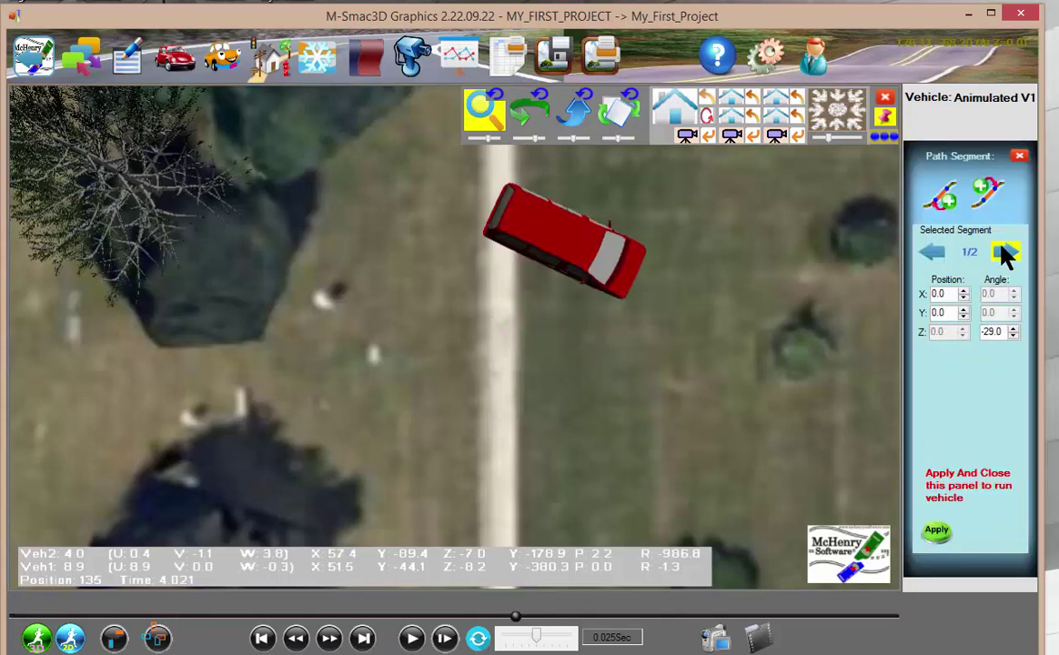
pyautogui.click(964, 316)
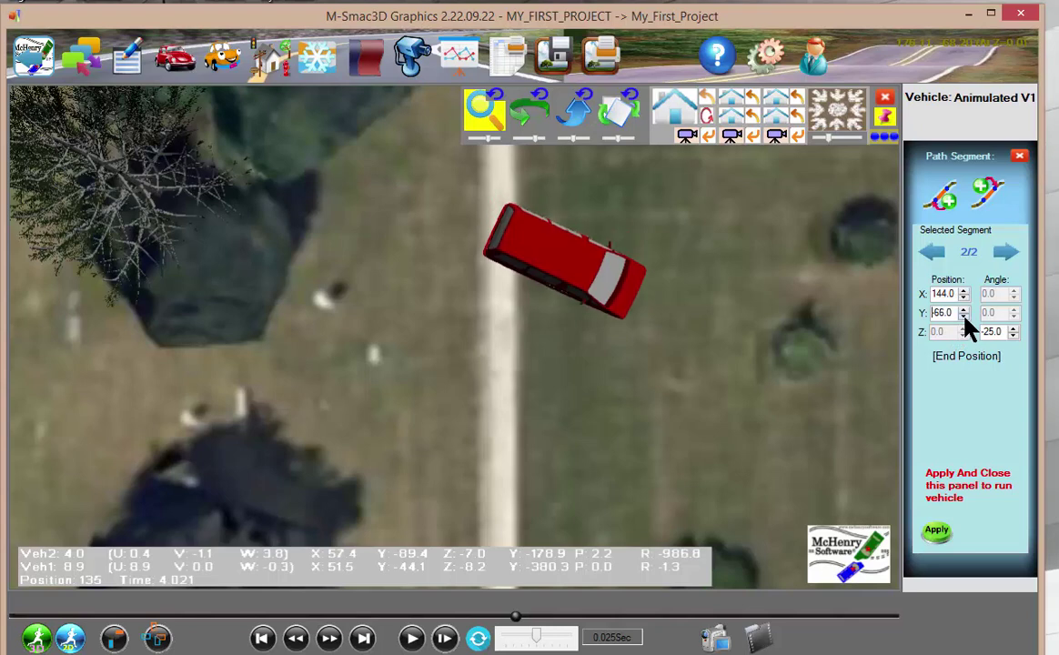
pyautogui.click(964, 316)
pyautogui.click(963, 316)
pyautogui.click(964, 316)
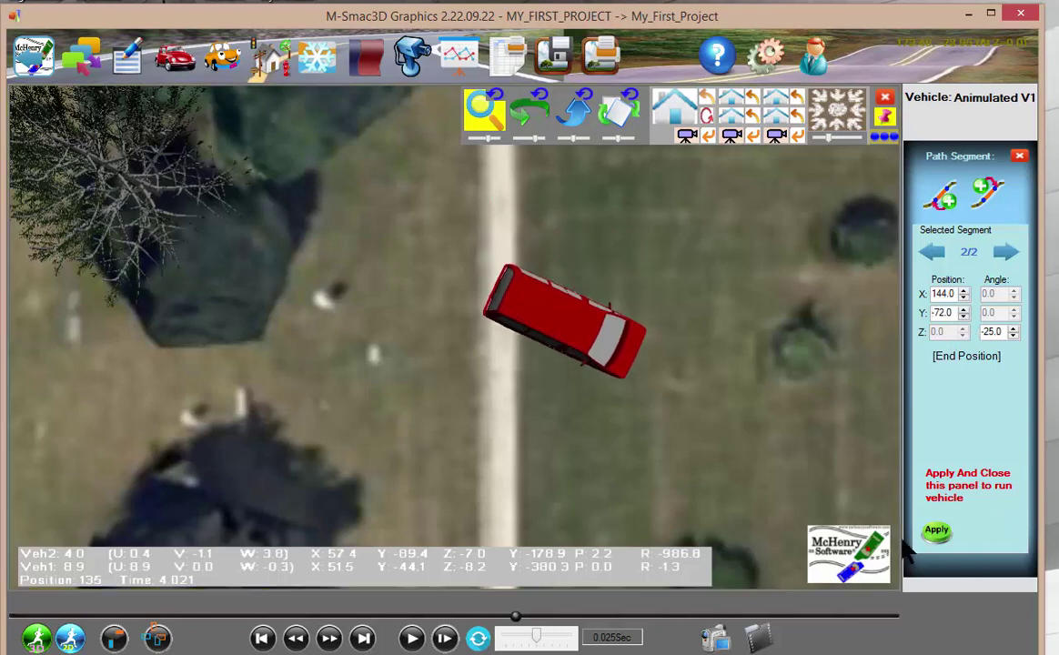
pyautogui.click(937, 530)
pyautogui.click(1019, 157)
# - Return to the saved 3D perspective view, aim it toward the van's end area and replay the animation
pyautogui.click(682, 116)
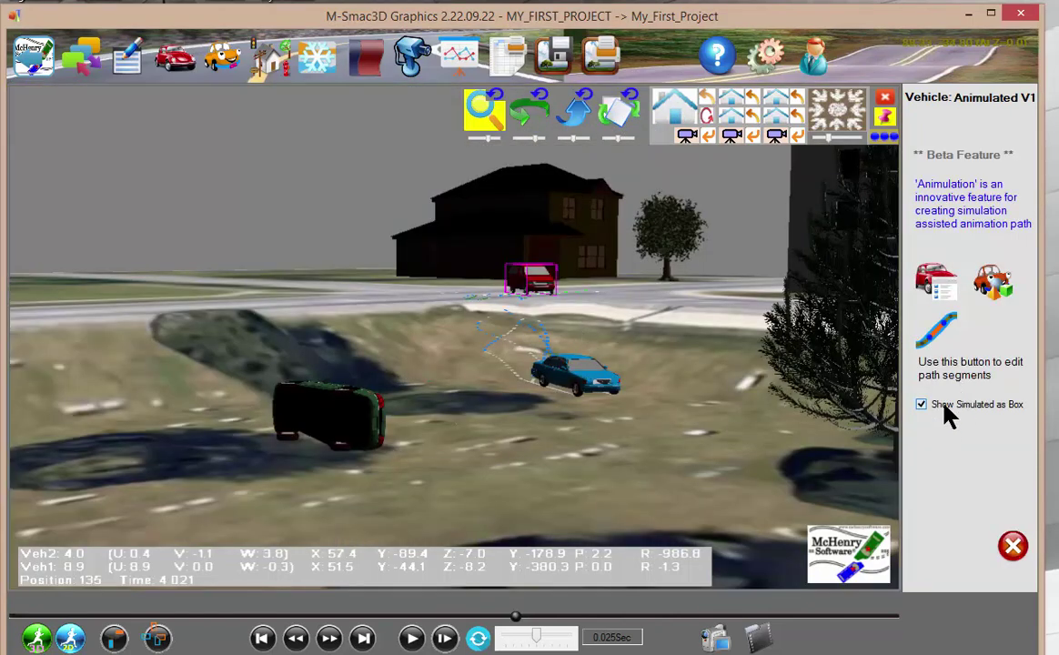
pyautogui.moveTo(638, 419); pyautogui.dragTo(361, 355)
pyautogui.click(414, 638)
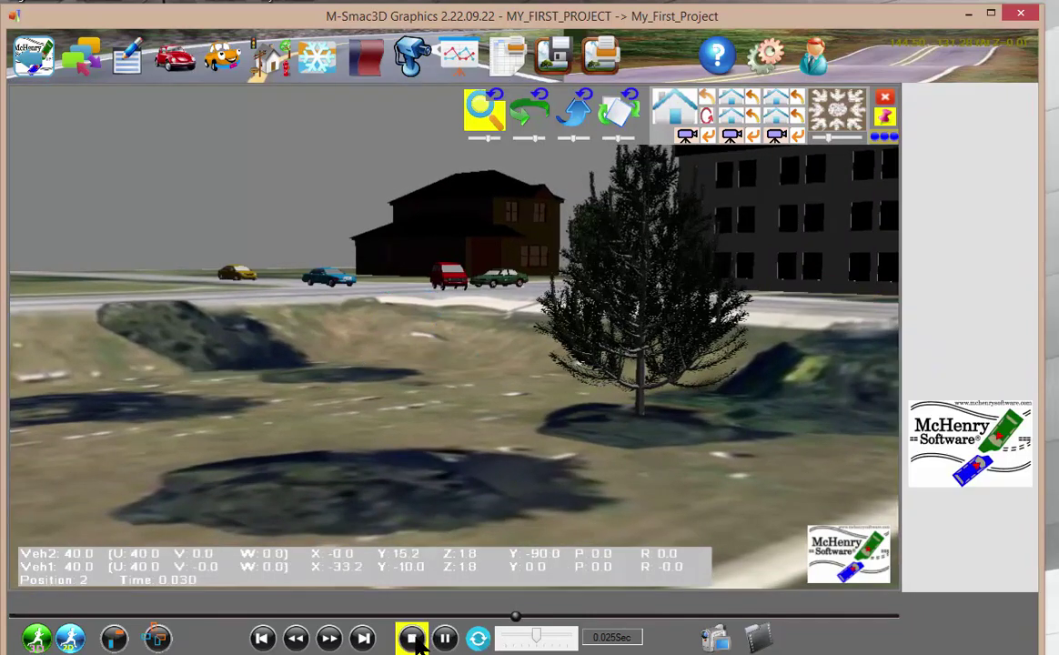